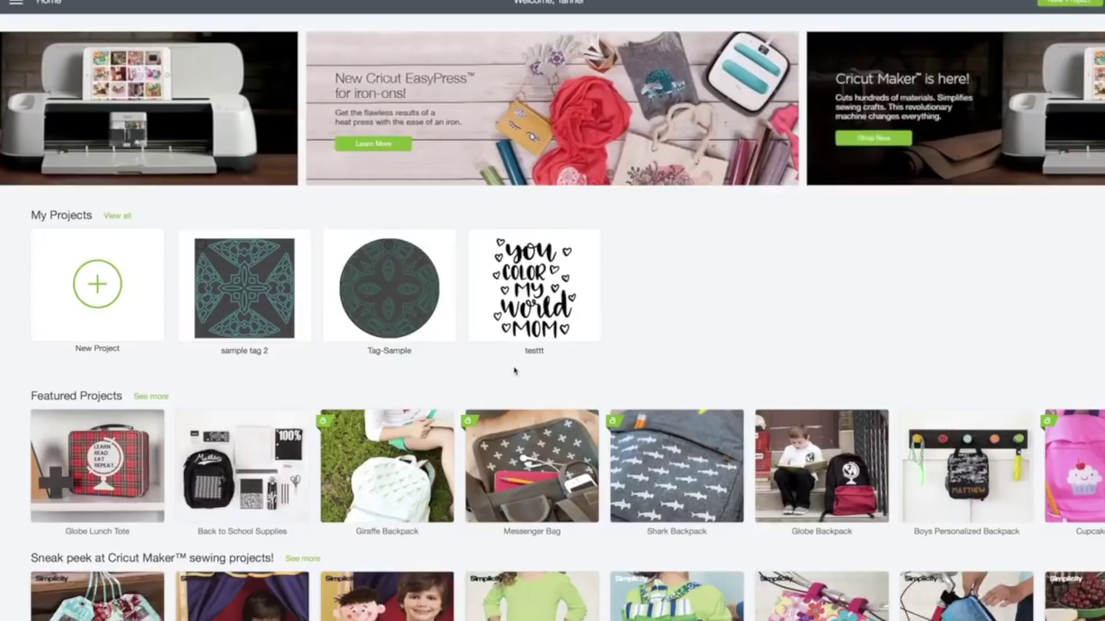
# - Scroll down the Home page past the featured categories and dismiss a stray context menu
pyautogui.scroll(-1, 178, 289)
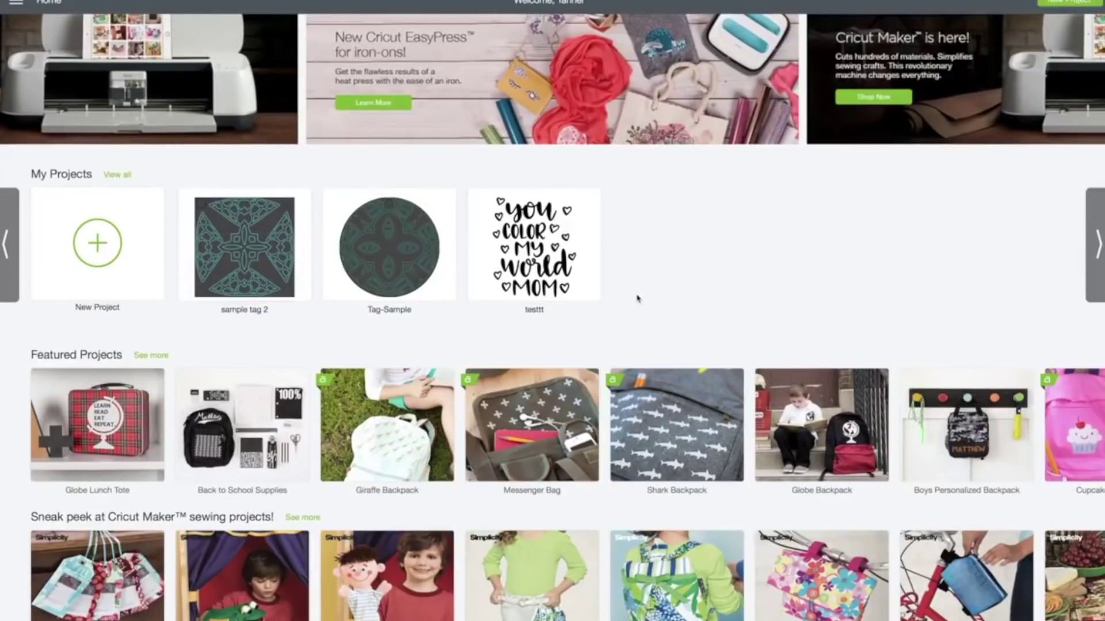
pyautogui.scroll(-4, 637, 298)
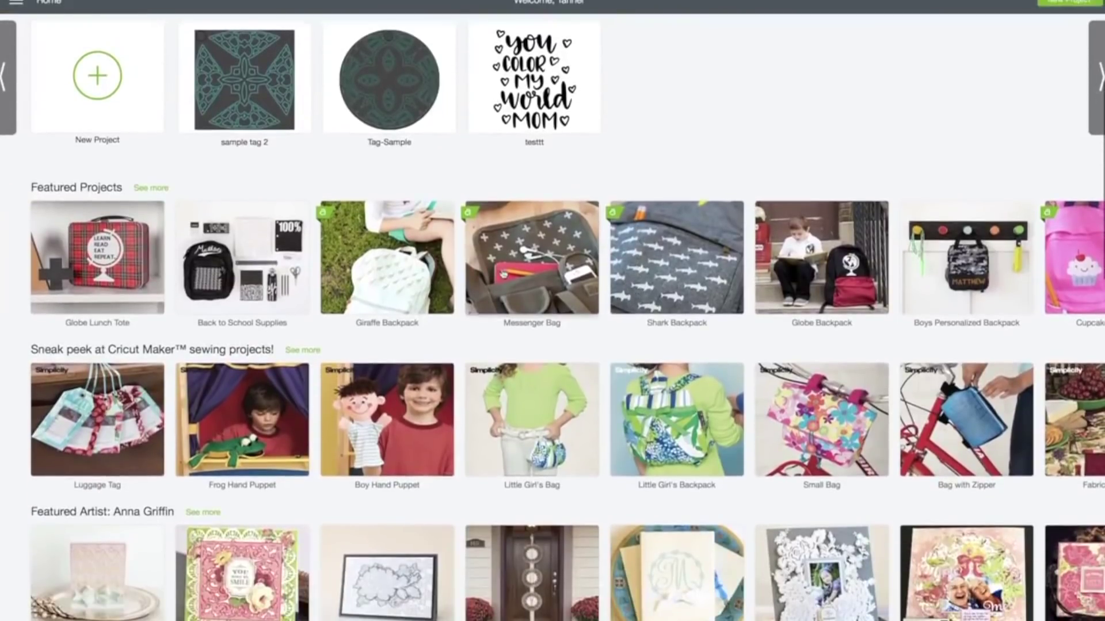
pyautogui.scroll(-3, 463, 270)
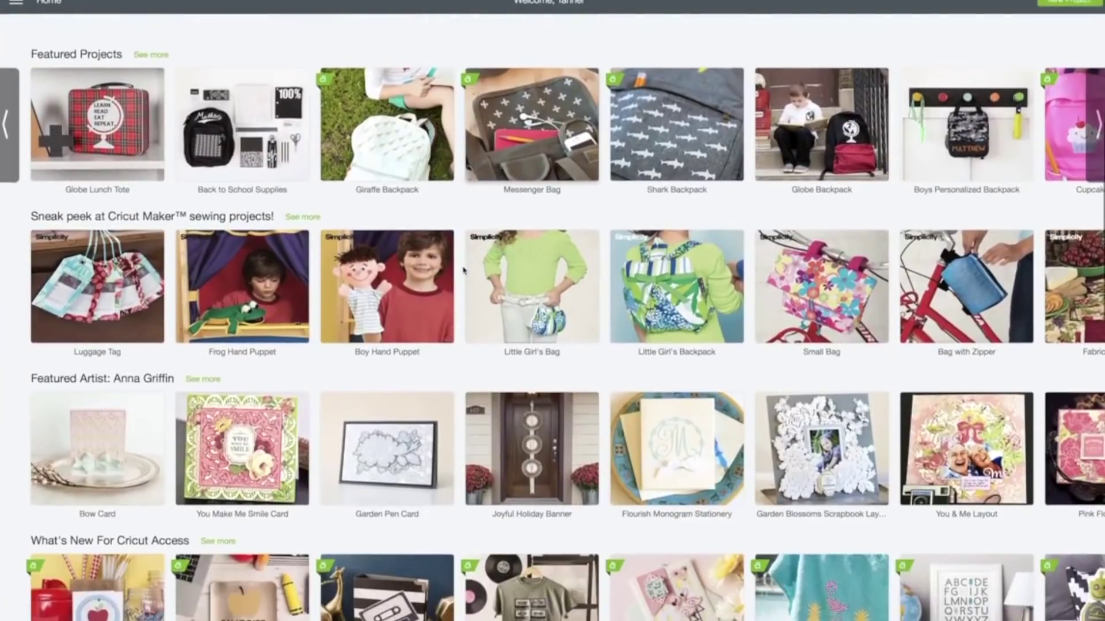
pyautogui.scroll(-3, 463, 270)
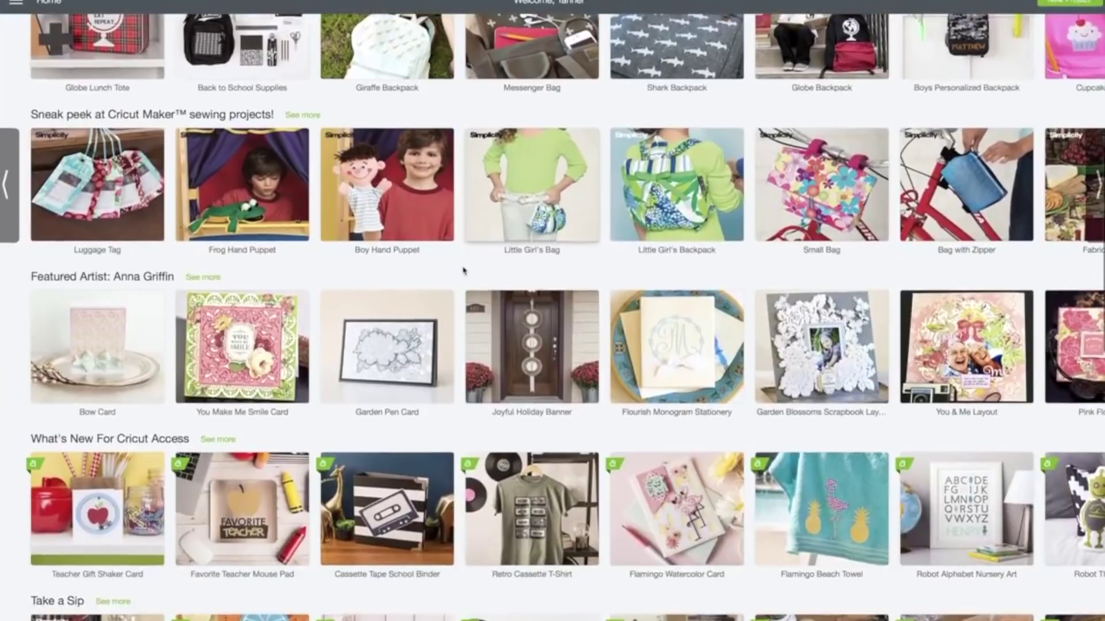
pyautogui.rightClick(461, 268)
pyautogui.click(452, 260)
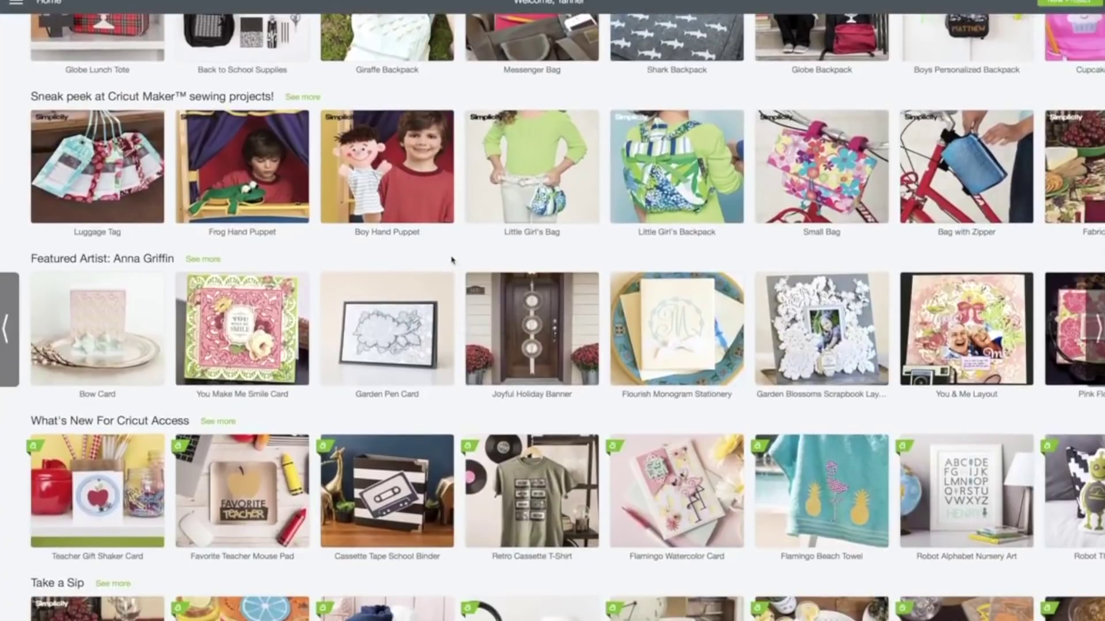
# - Continue down to the Cards You'll Love row and open the Modern Wood Chair Decal project
pyautogui.scroll(-3, 452, 260)
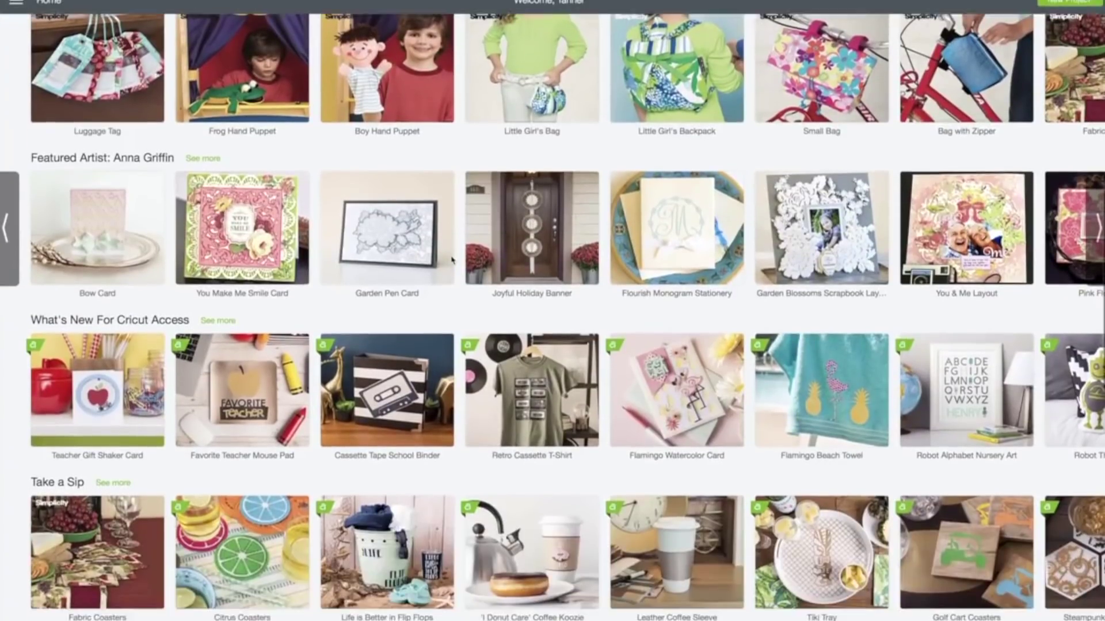
pyautogui.scroll(-2, 452, 260)
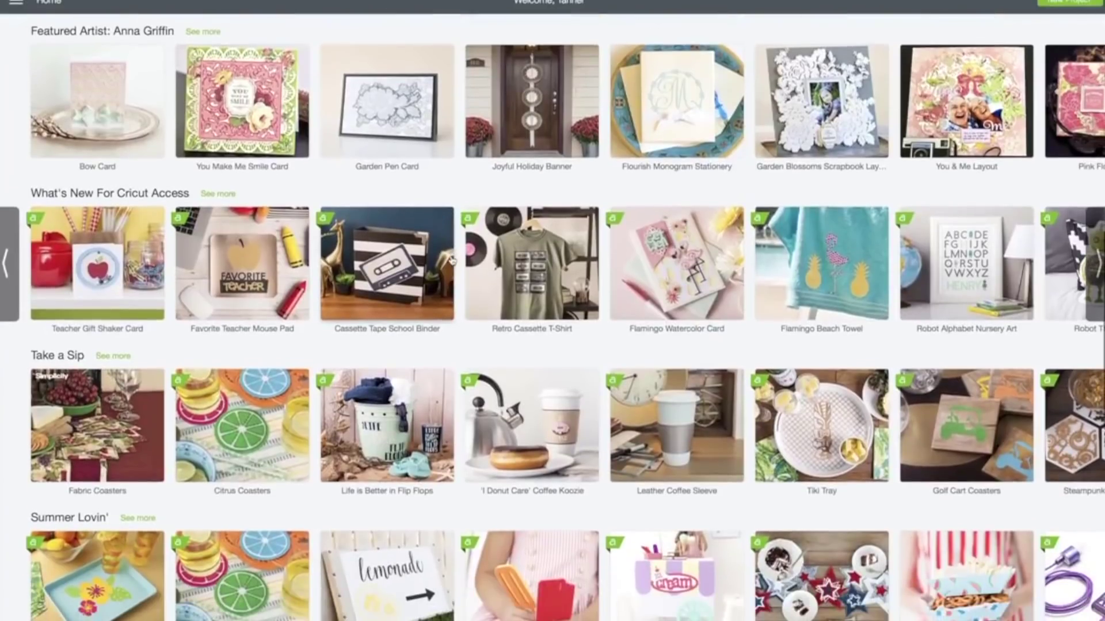
pyautogui.scroll(-2, 452, 260)
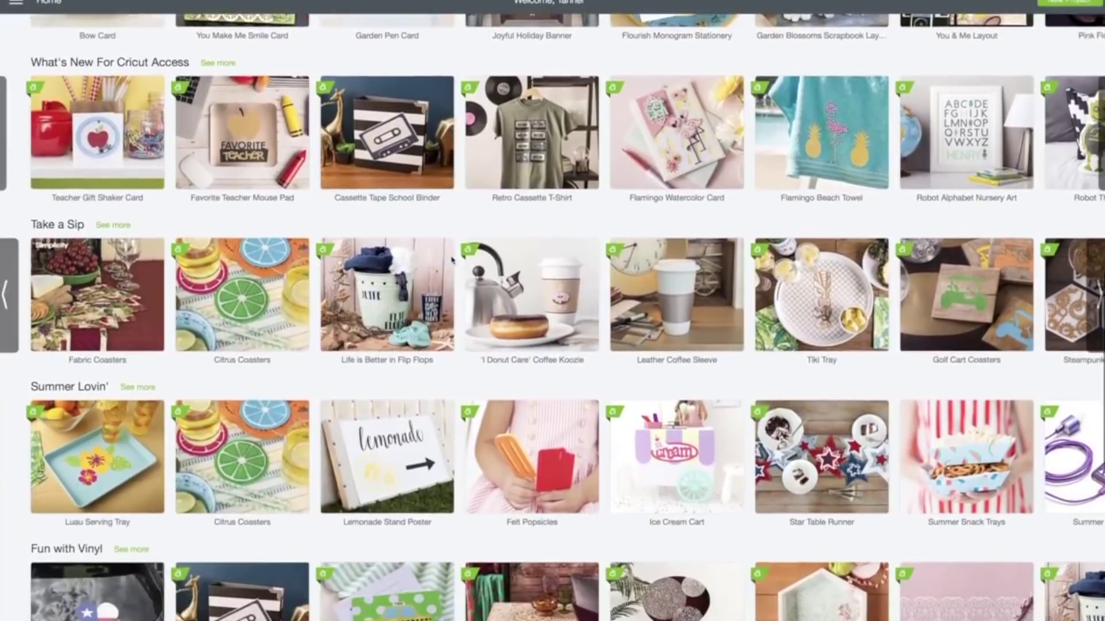
pyautogui.scroll(-2, 451, 260)
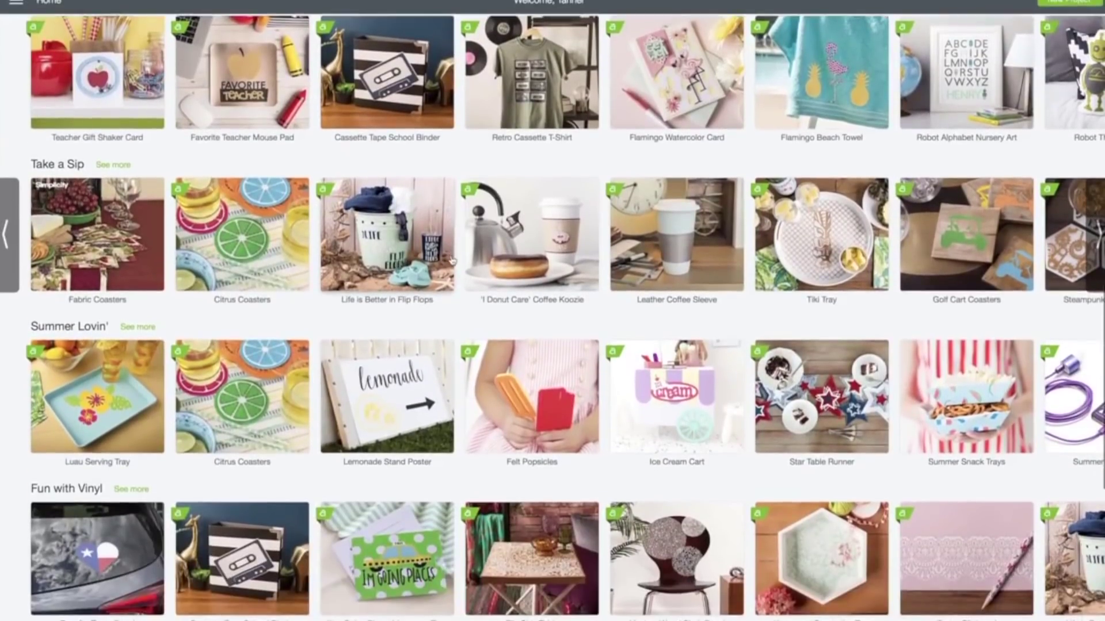
pyautogui.scroll(-3, 452, 260)
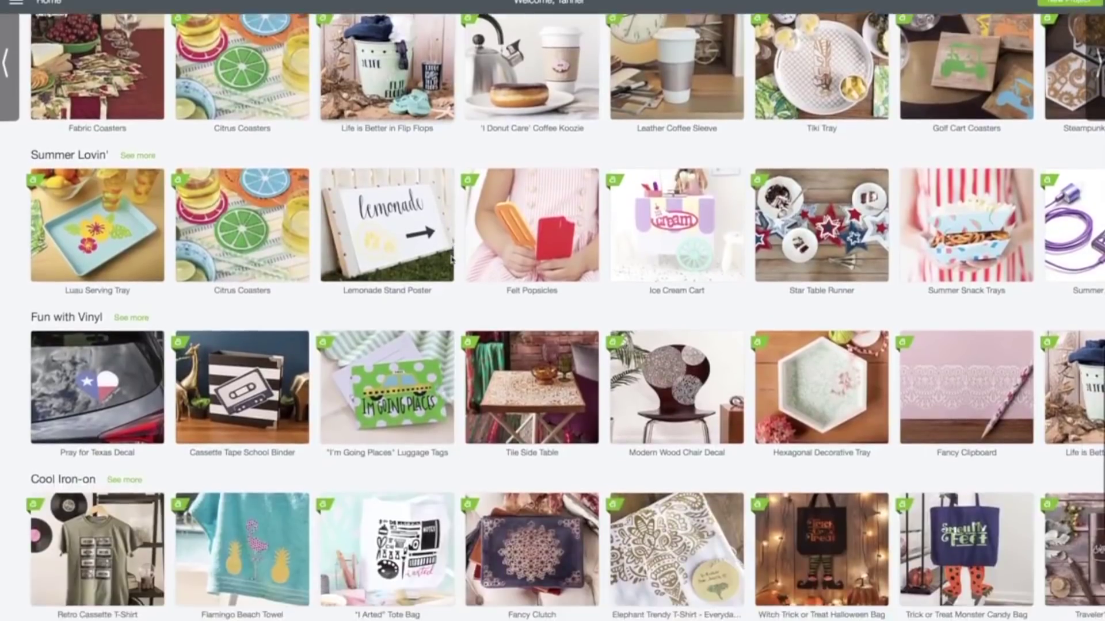
pyautogui.scroll(-2, 452, 260)
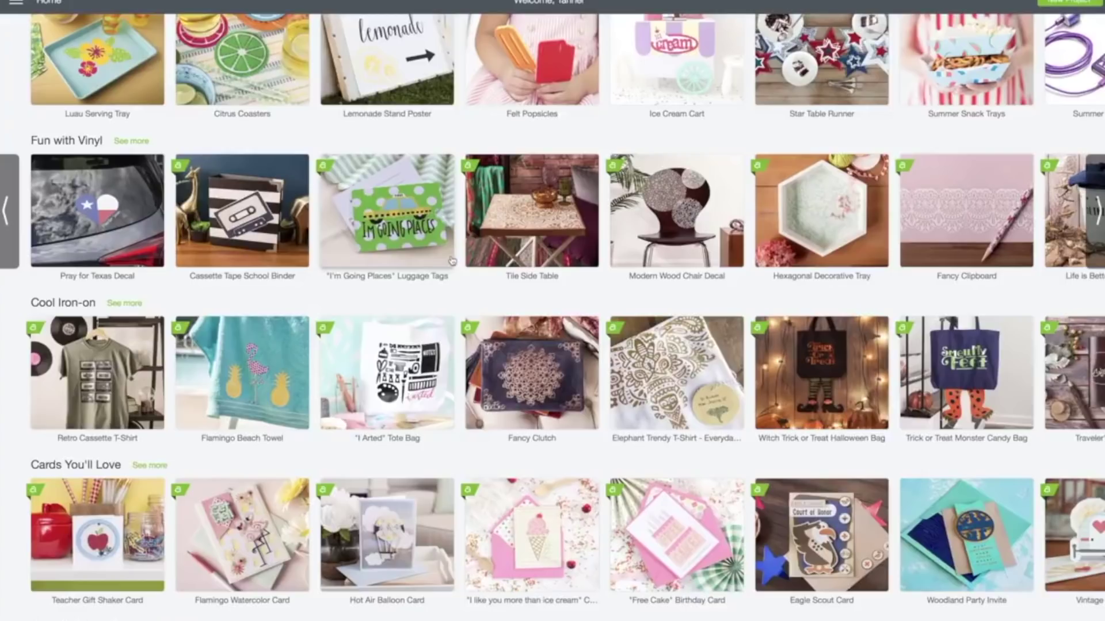
pyautogui.click(660, 218)
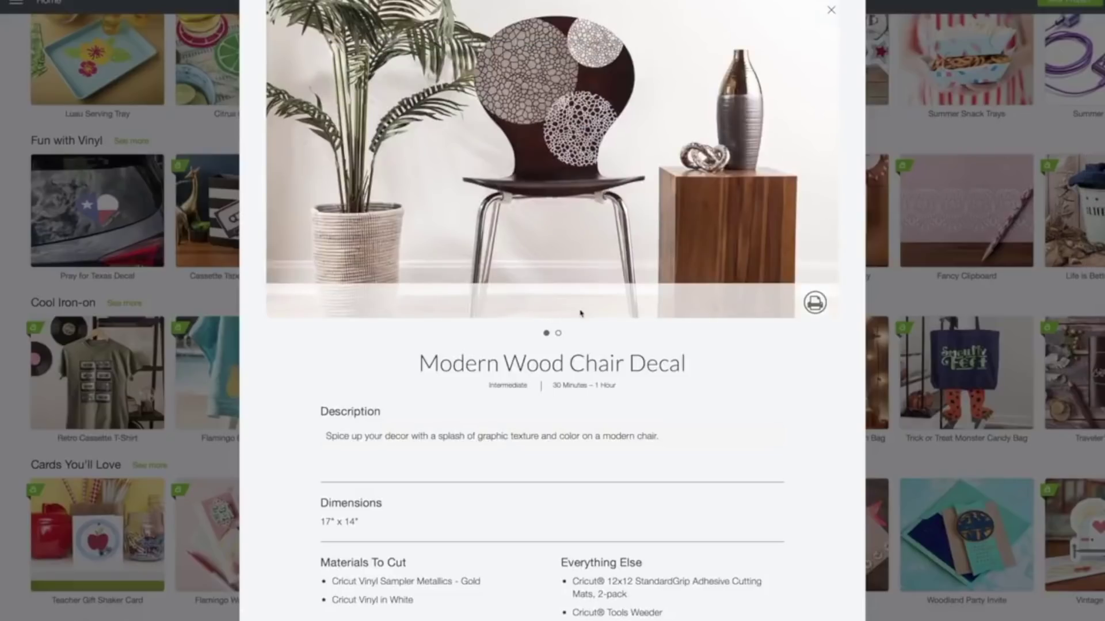
# - Show the chair decal's second photo and glance at the project description
pyautogui.moveTo(742, 141)
pyautogui.click(800, 153)
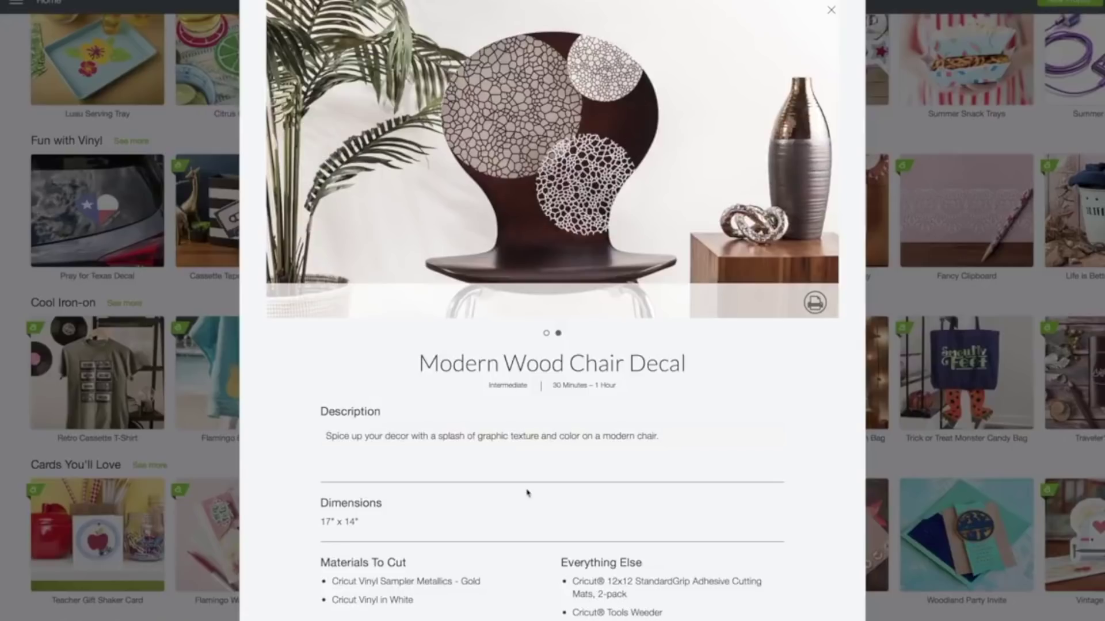
pyautogui.scroll(-4, 518, 417)
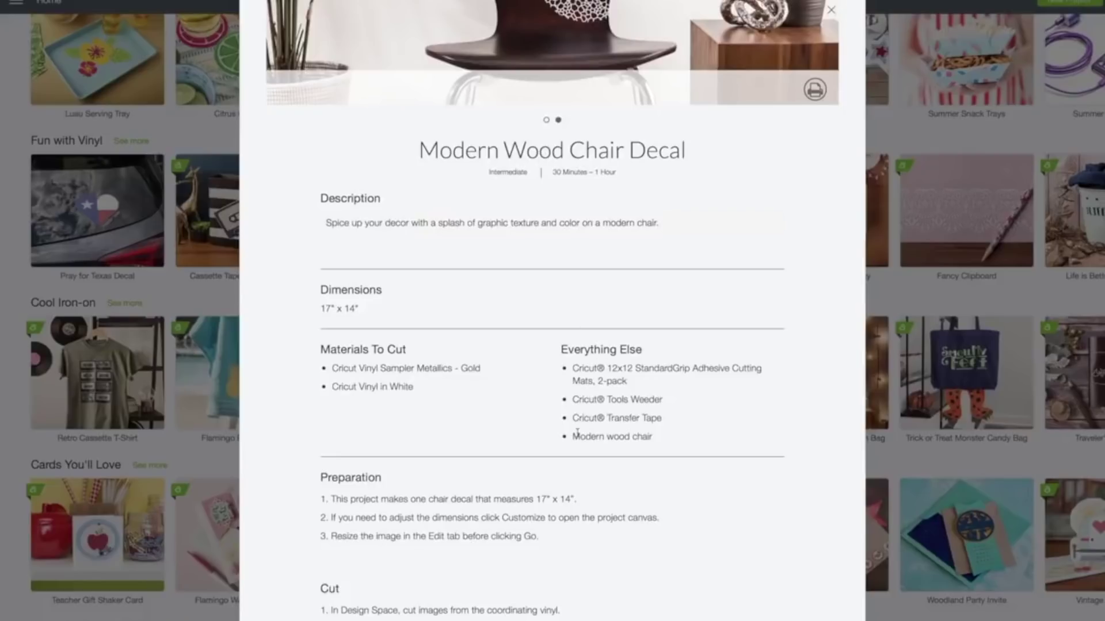
pyautogui.scroll(3, 613, 176)
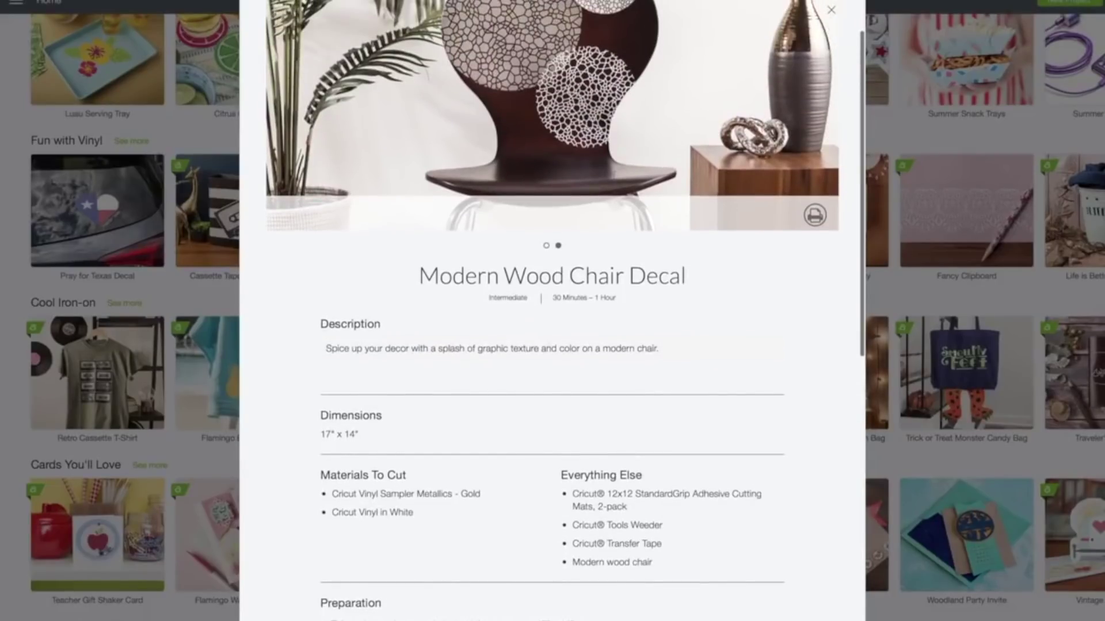
# - Review the 17" x 14" dimensions and materials list, then start making the chair decal
pyautogui.scroll(-3, 637, 495)
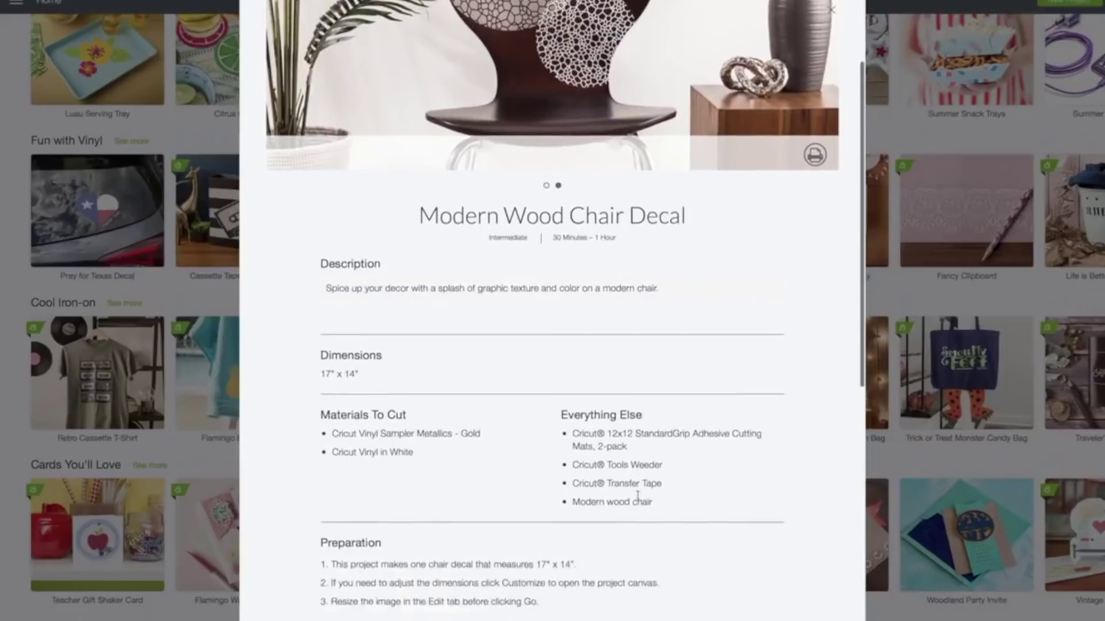
pyautogui.scroll(-5, 637, 495)
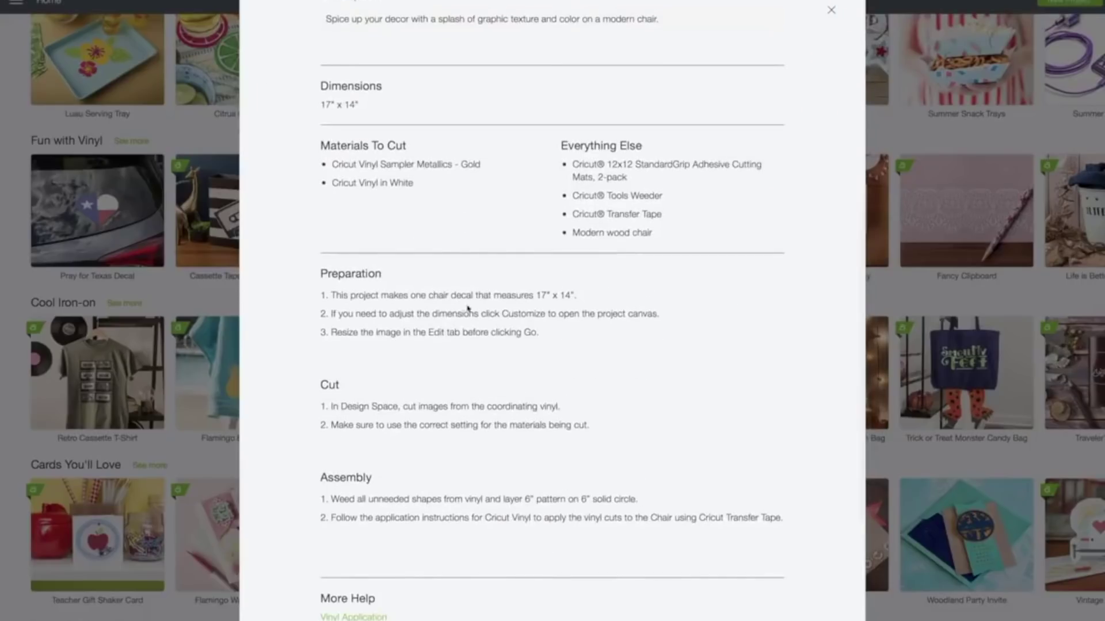
pyautogui.scroll(-2, 454, 401)
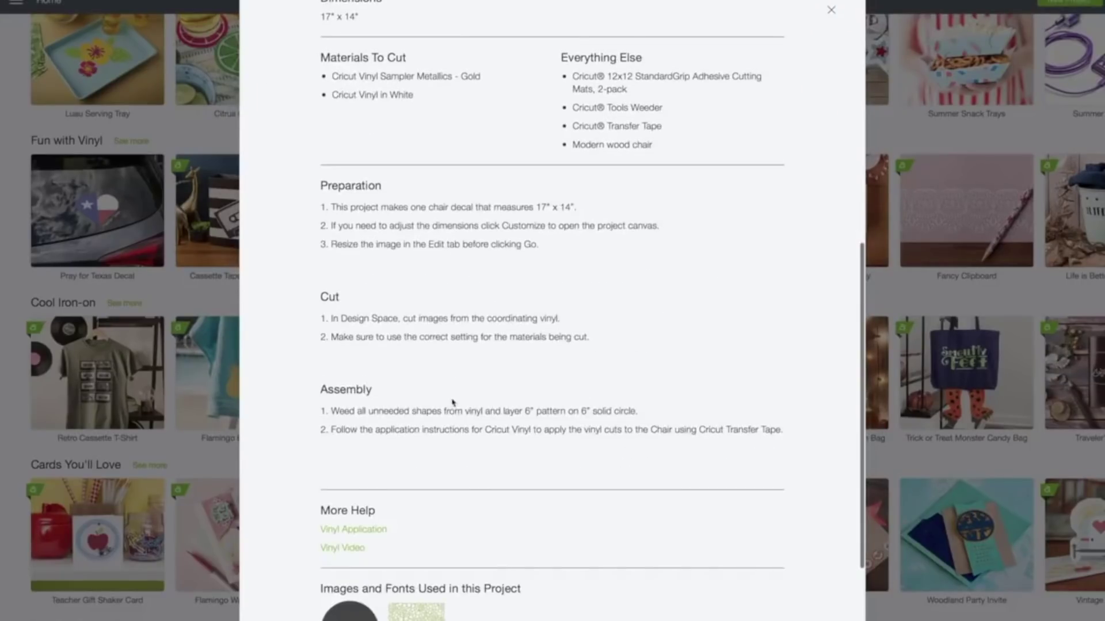
pyautogui.scroll(-3, 448, 422)
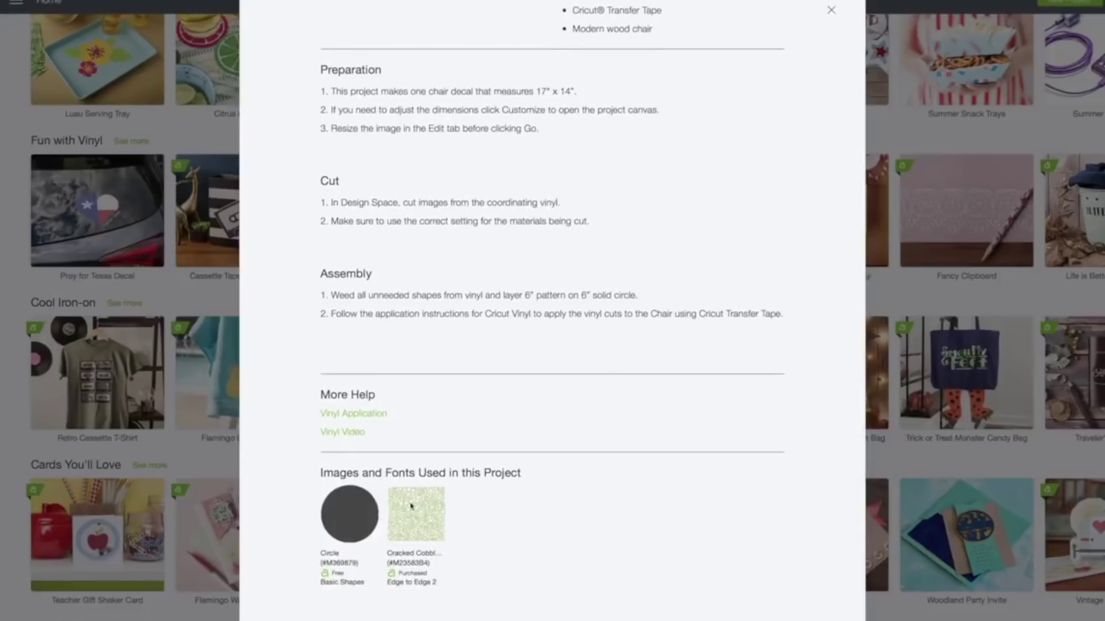
pyautogui.scroll(10, 613, 309)
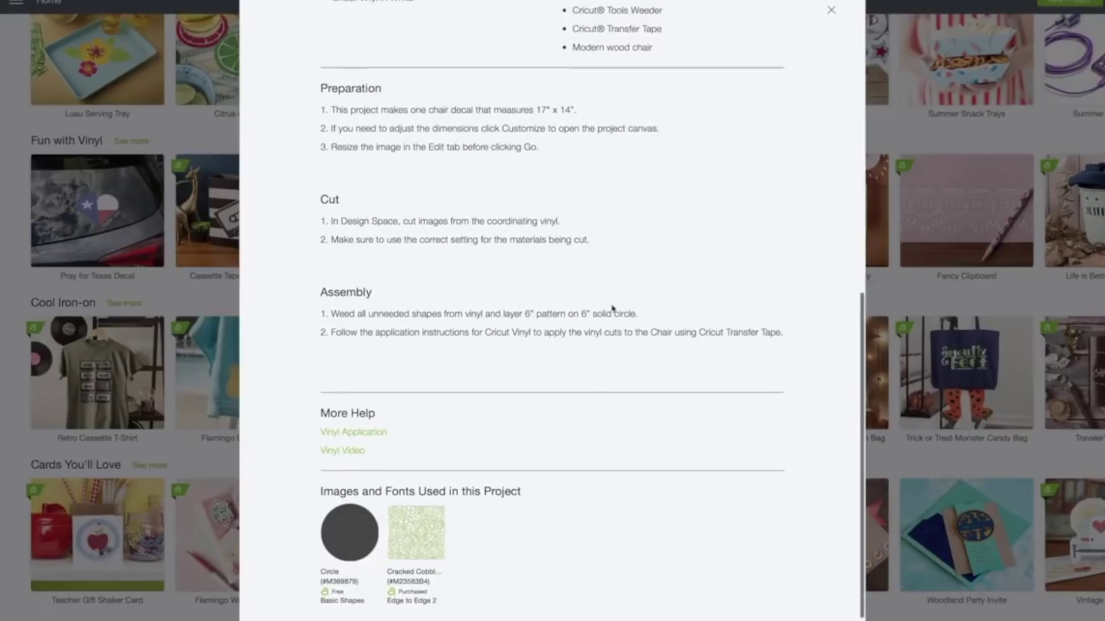
pyautogui.scroll(3, 612, 309)
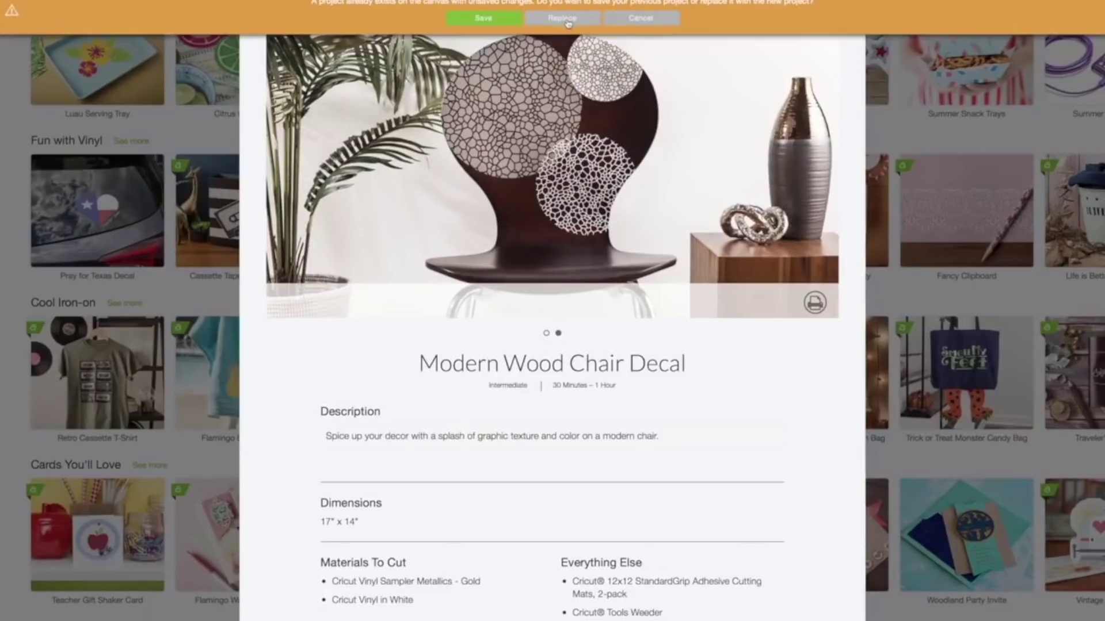
pyautogui.click(565, 22)
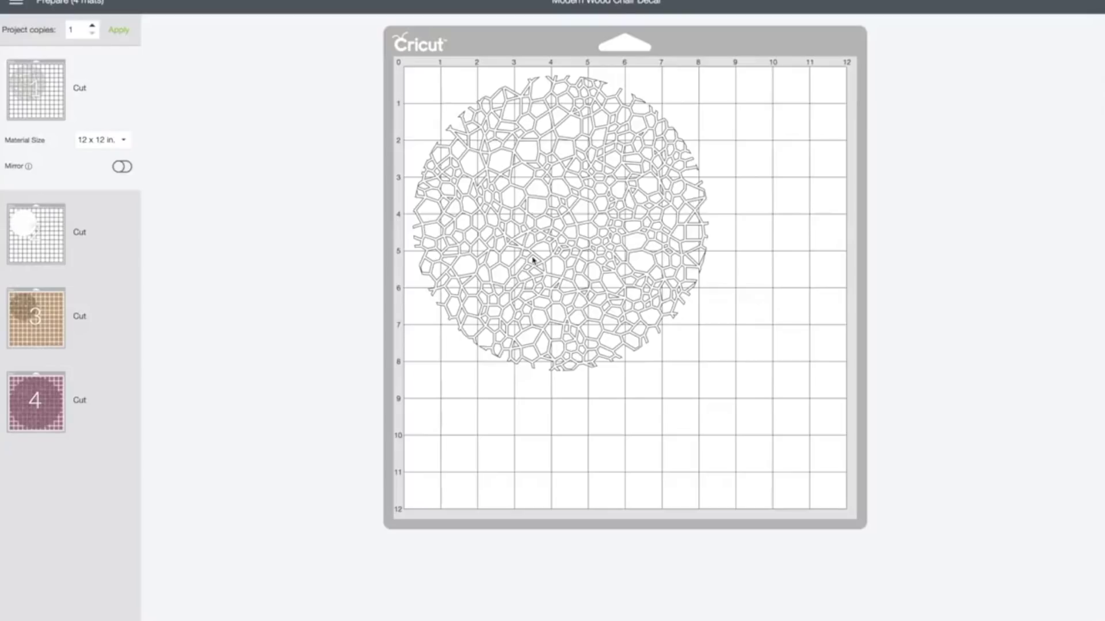
# - Preview the chair decal on mats 2, 3 and 4, then return to mat 1
pyautogui.click(42, 239)
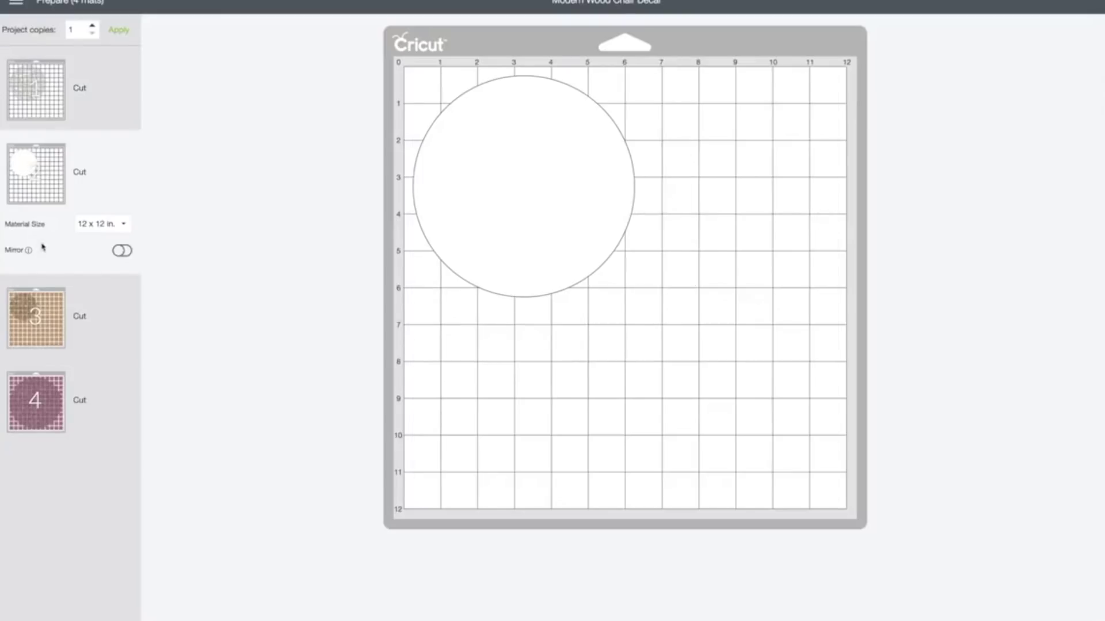
pyautogui.click(45, 322)
pyautogui.click(44, 403)
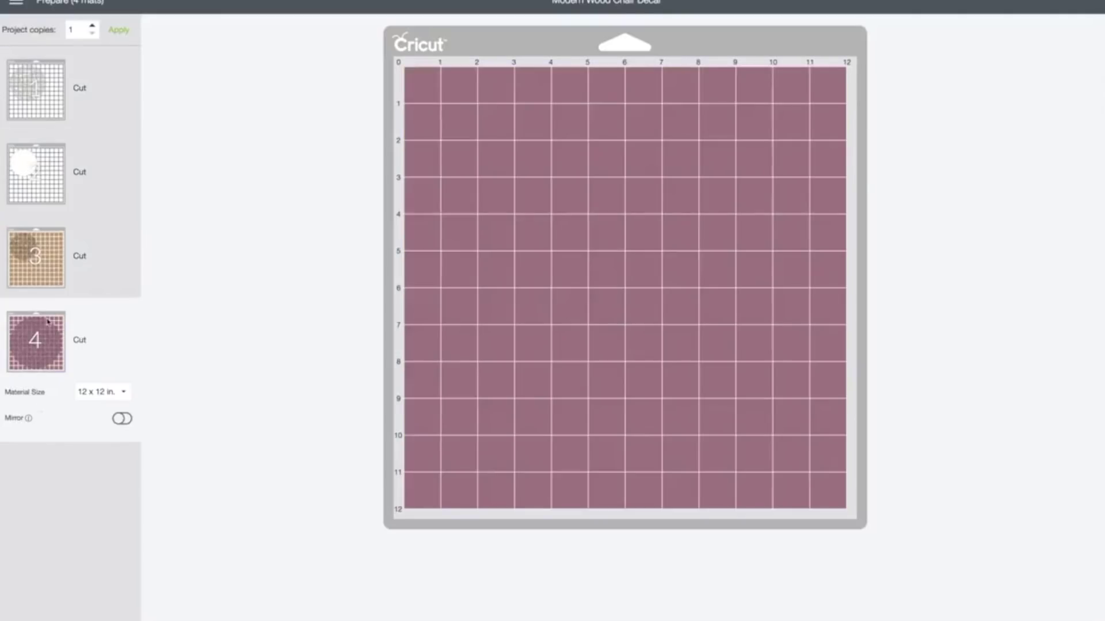
pyautogui.click(67, 86)
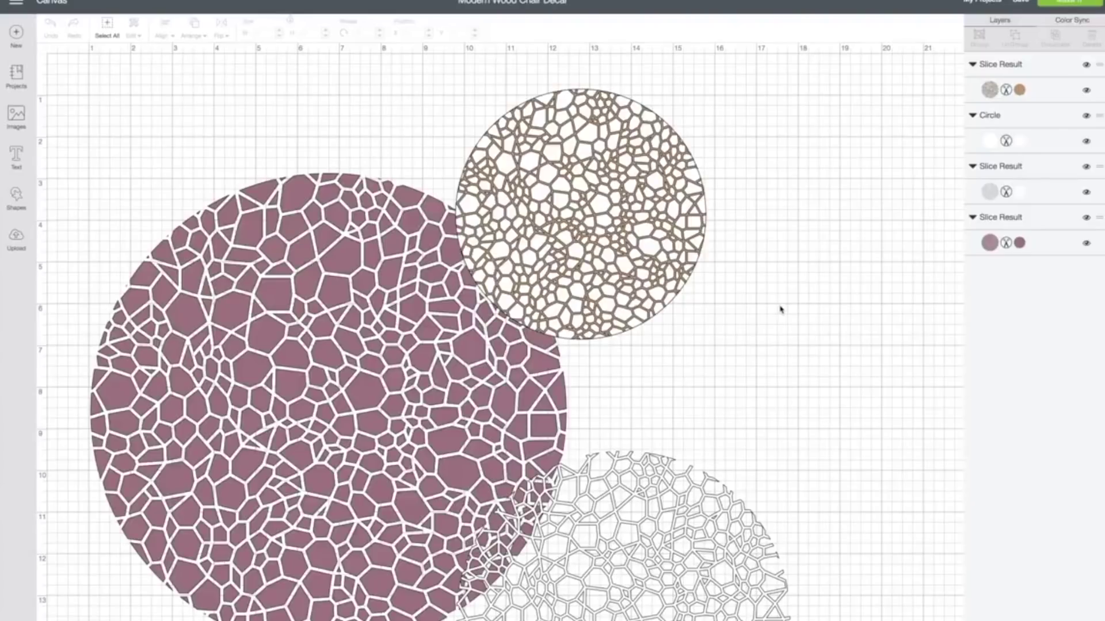
# - Move the brown Voronoi circle aside and delete the pink Voronoi and plain white circles
pyautogui.scroll(-5, 781, 310)
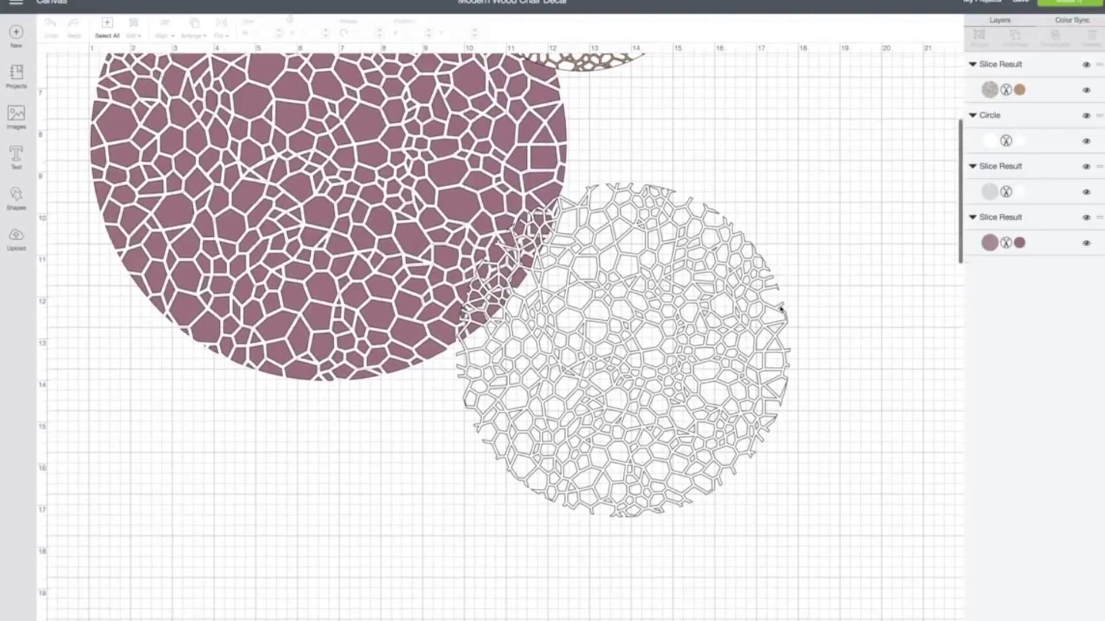
pyautogui.scroll(5, 781, 310)
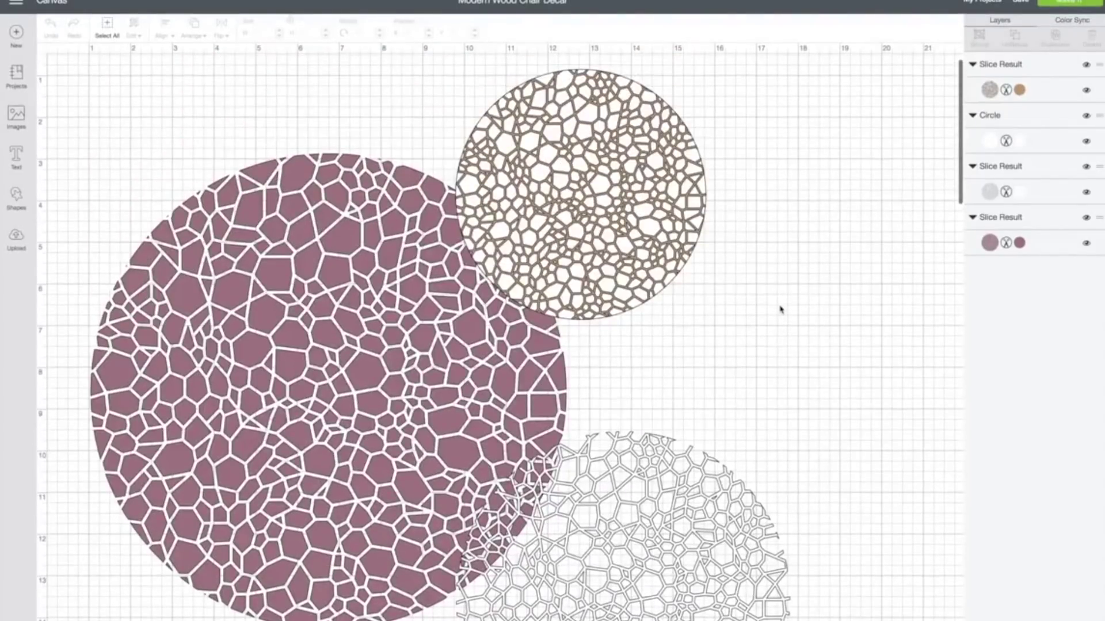
pyautogui.moveTo(593, 227); pyautogui.dragTo(824, 182)
pyautogui.click(295, 160)
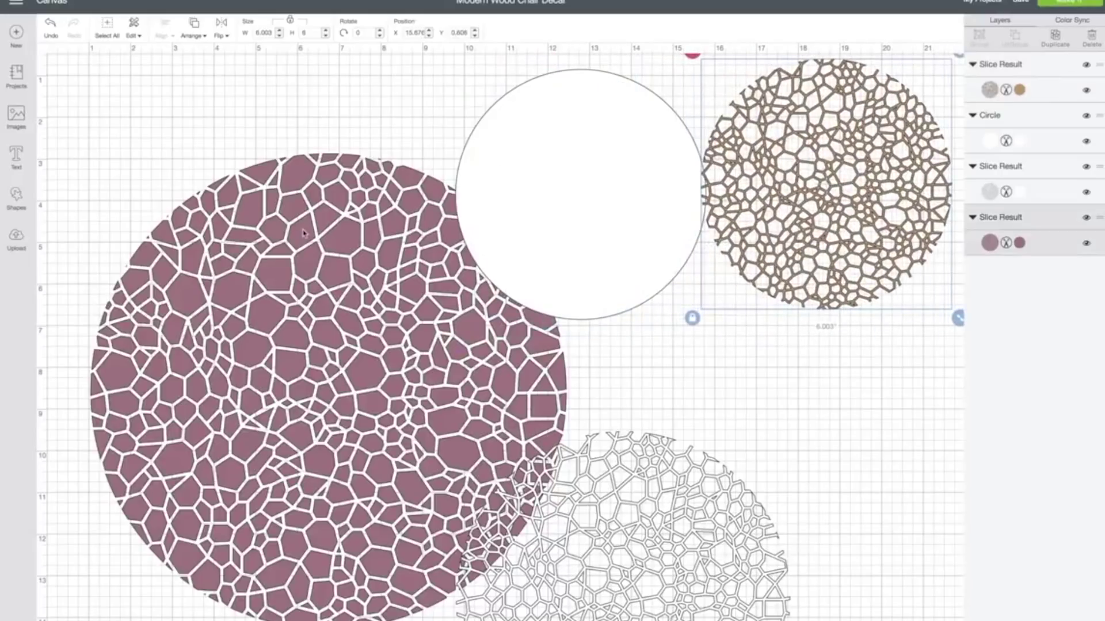
pyautogui.press('Delete')
pyautogui.click(557, 231)
pyautogui.press('Delete')
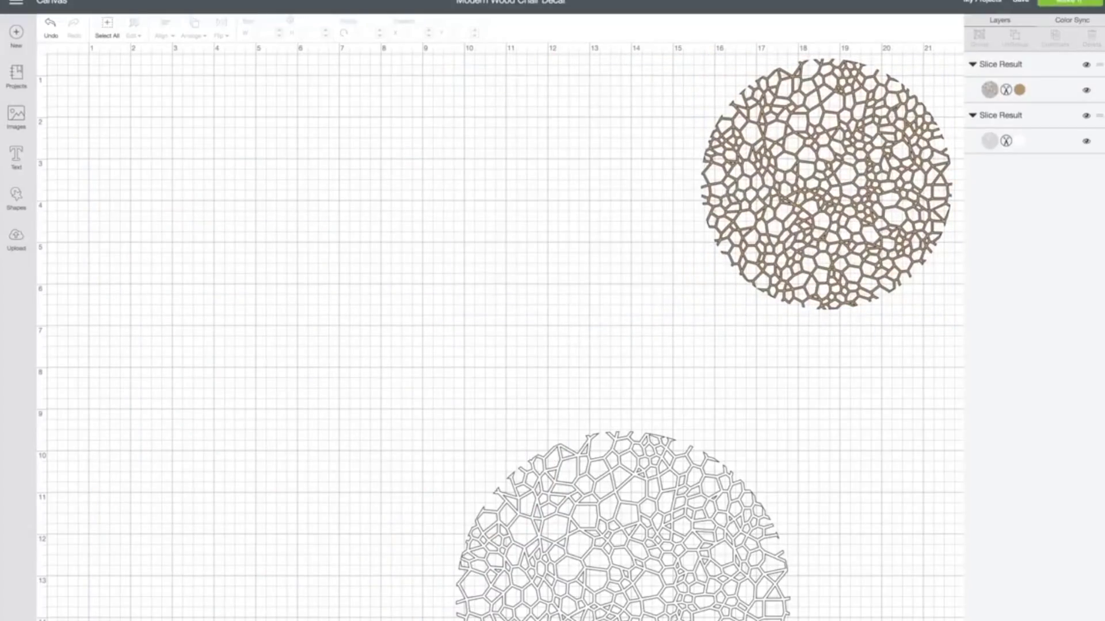
# - Enlarge the brown circle to about 9.18 in at the upper left, deleting the white outlined circle
pyautogui.moveTo(861, 207); pyautogui.dragTo(275, 235)
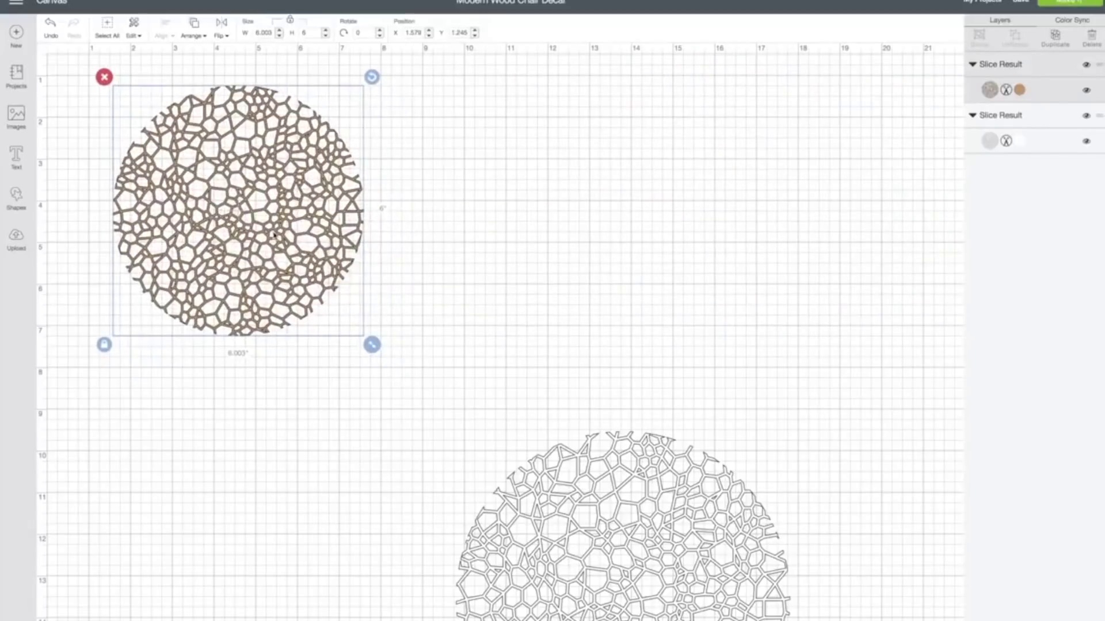
pyautogui.moveTo(383, 340); pyautogui.dragTo(517, 472)
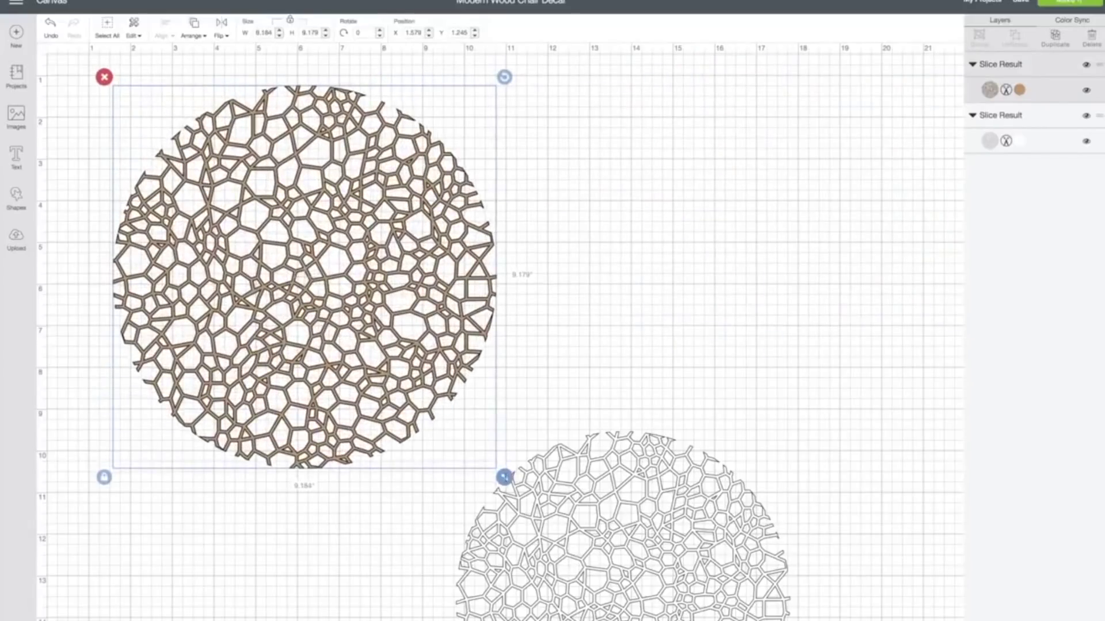
pyautogui.click(641, 520)
pyautogui.press('Delete')
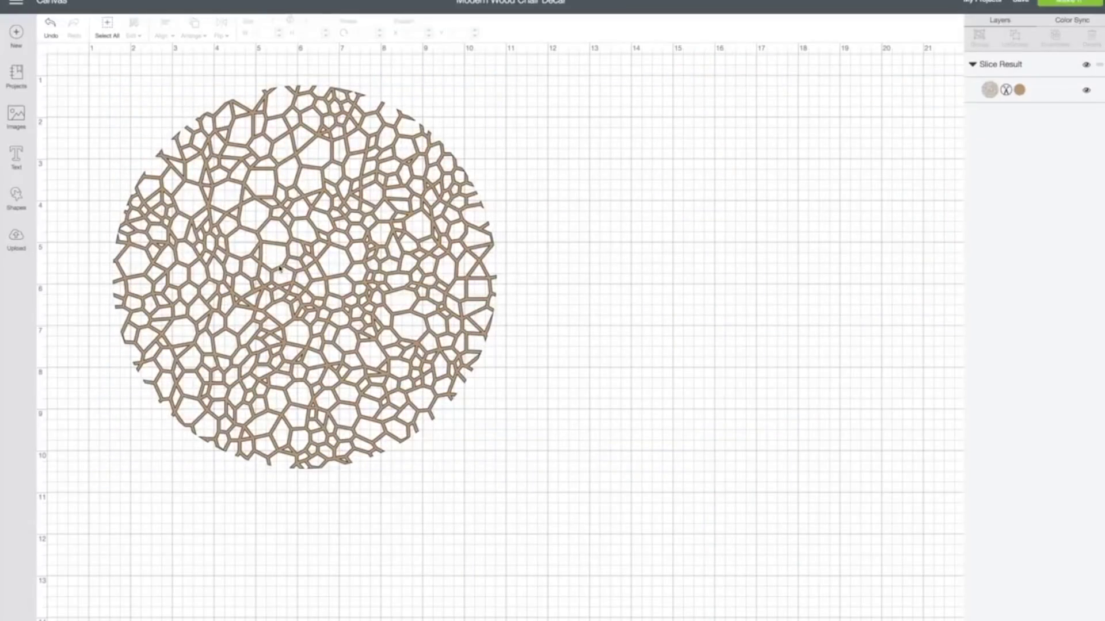
pyautogui.moveTo(280, 268); pyautogui.dragTo(231, 253)
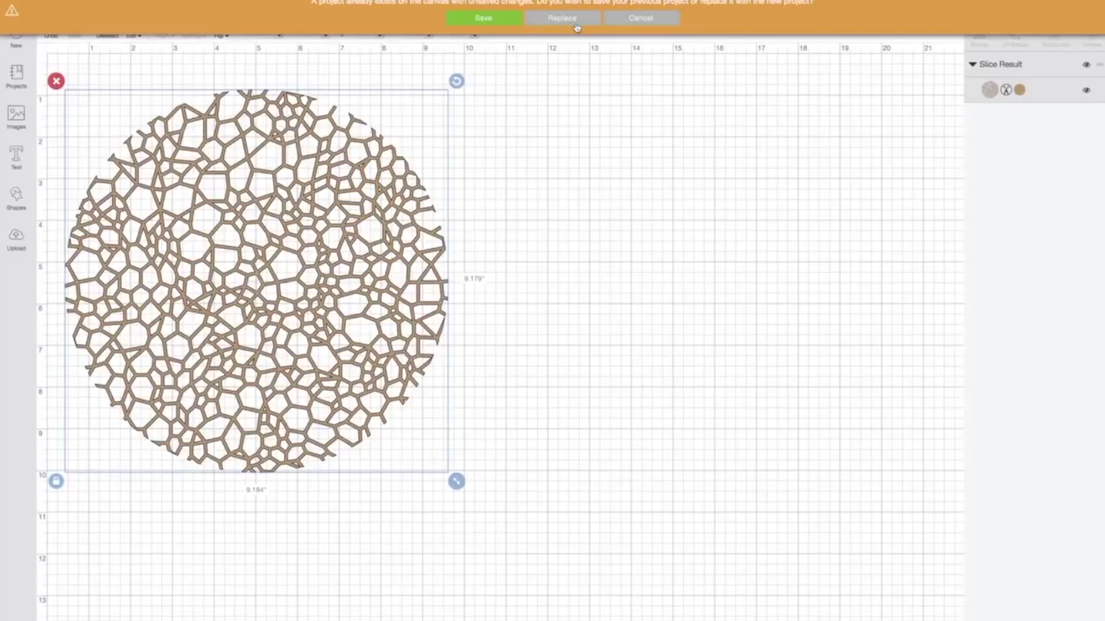
pyautogui.click(587, 23)
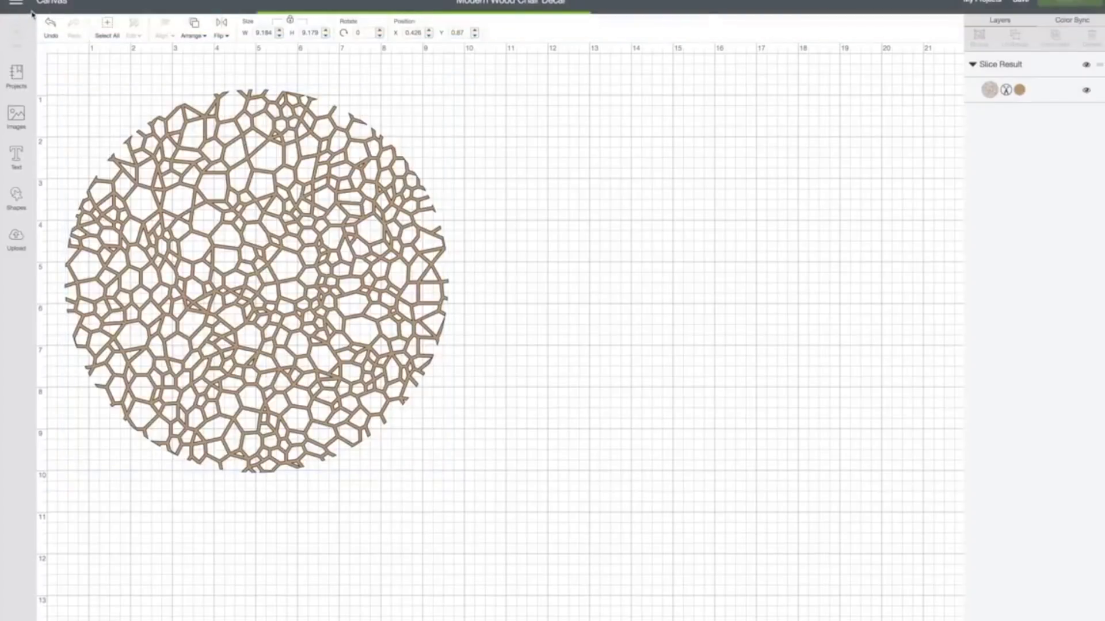
# - Go to the Home page and scroll through the project idea rows
pyautogui.click(16, 3)
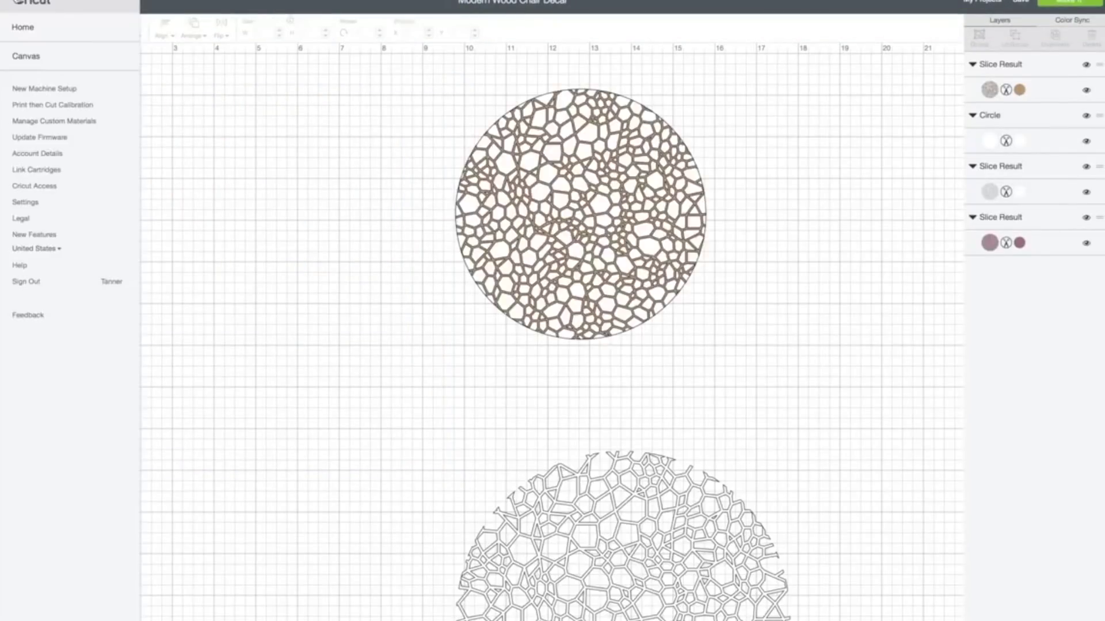
pyautogui.click(21, 29)
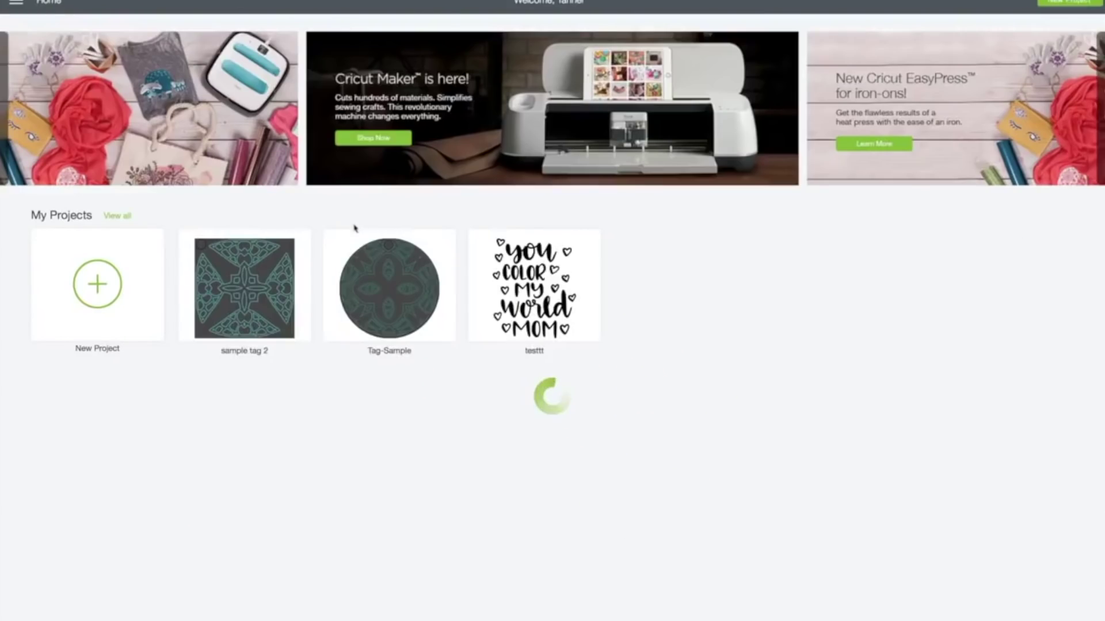
pyautogui.scroll(-4, 352, 227)
pyautogui.scroll(-10, 658, 441)
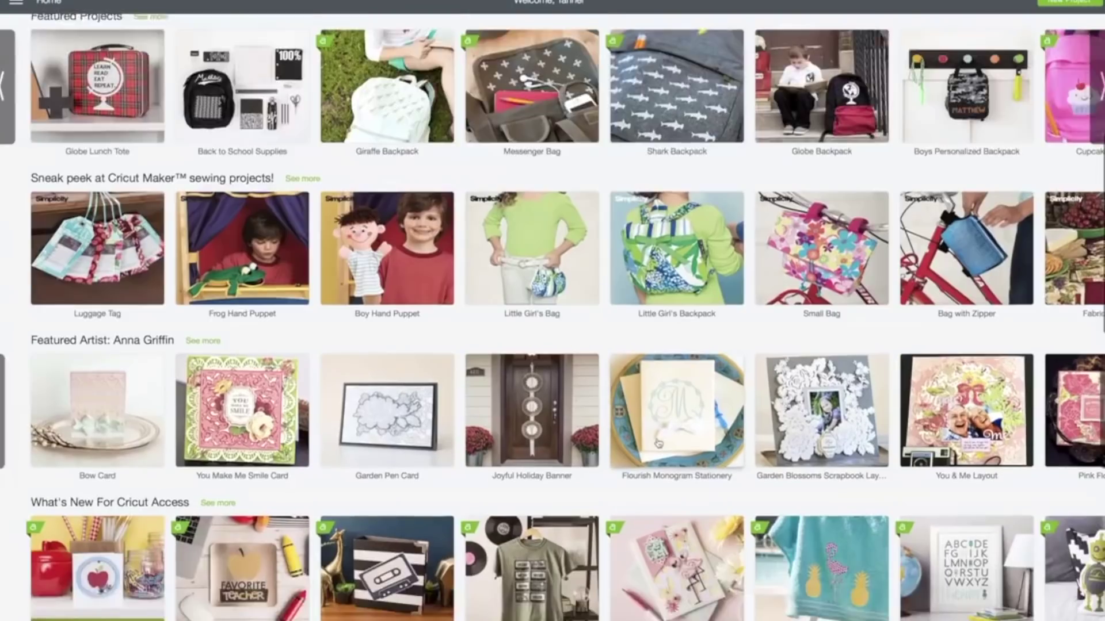
pyautogui.scroll(-5, 658, 441)
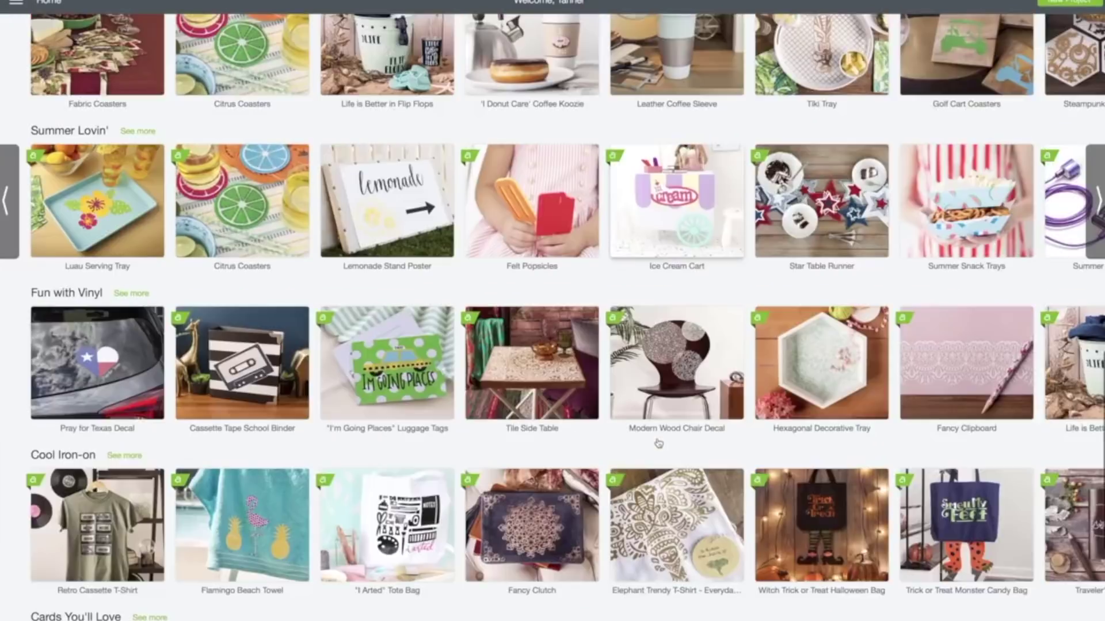
pyautogui.scroll(3, 658, 441)
pyautogui.moveTo(253, 218)
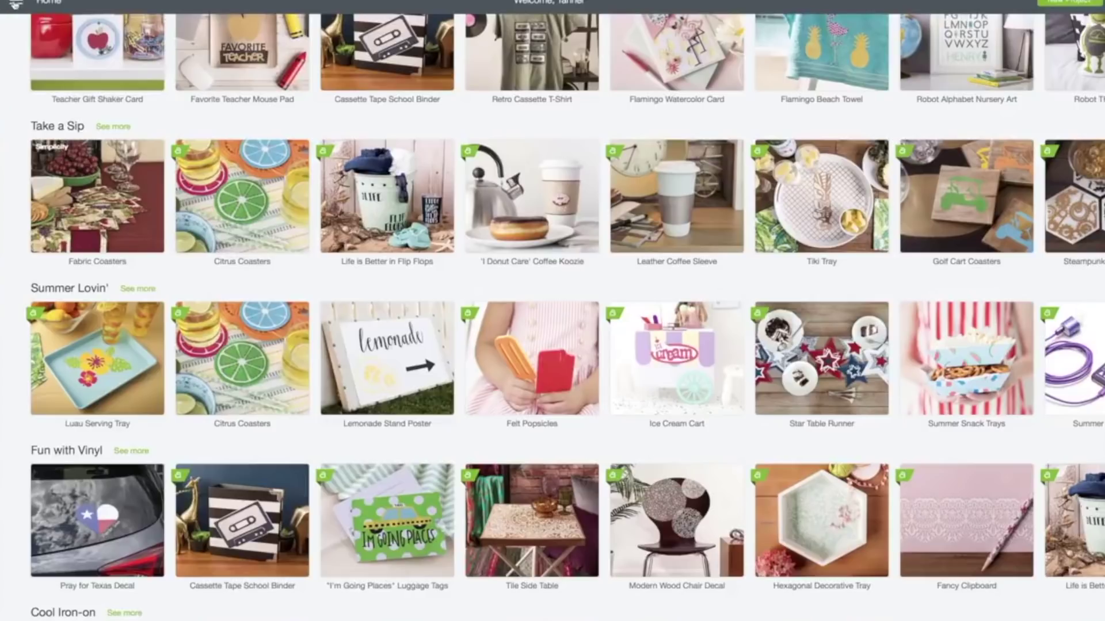
# - Return to the Canvas and look over the restored Modern Wood Chair Decal circles
pyautogui.click(15, 2)
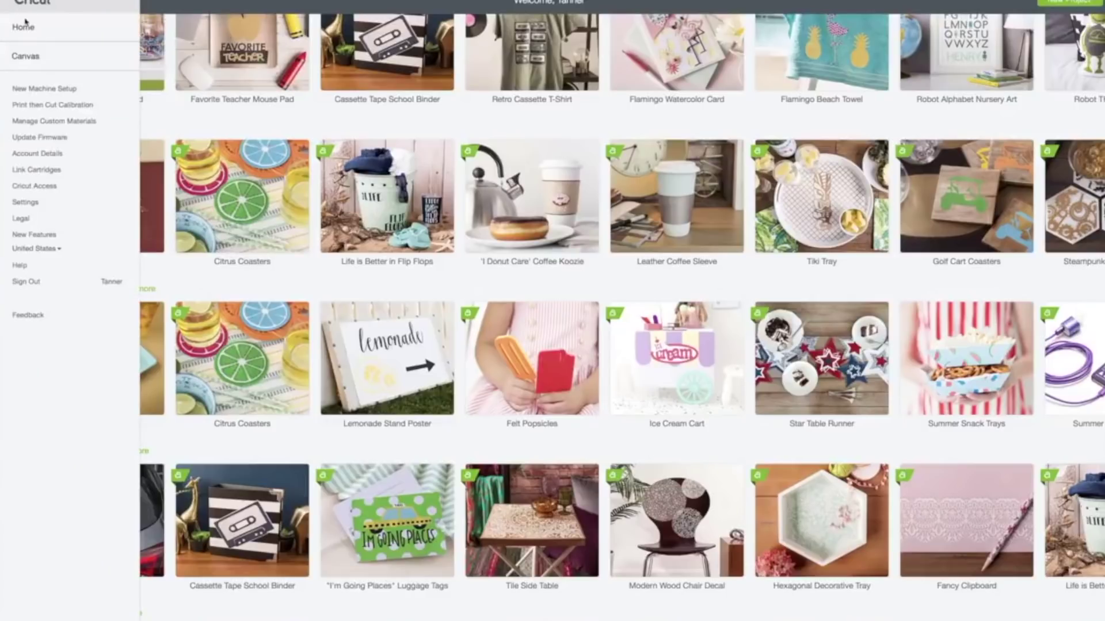
pyautogui.click(34, 63)
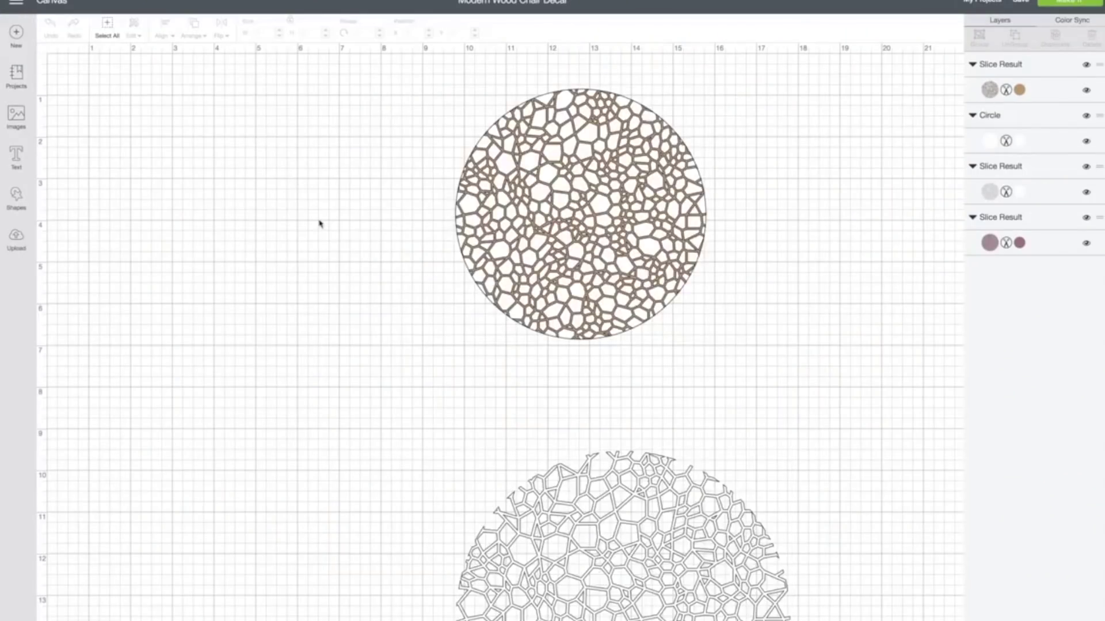
pyautogui.scroll(-5, 661, 328)
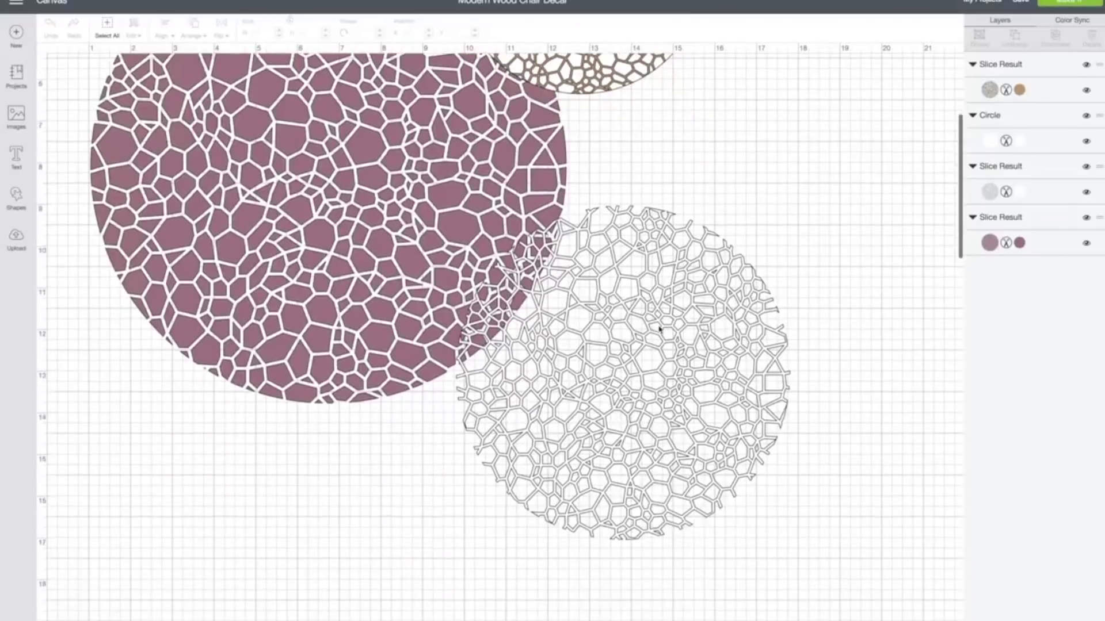
pyautogui.scroll(-2, 660, 329)
pyautogui.scroll(4, 660, 329)
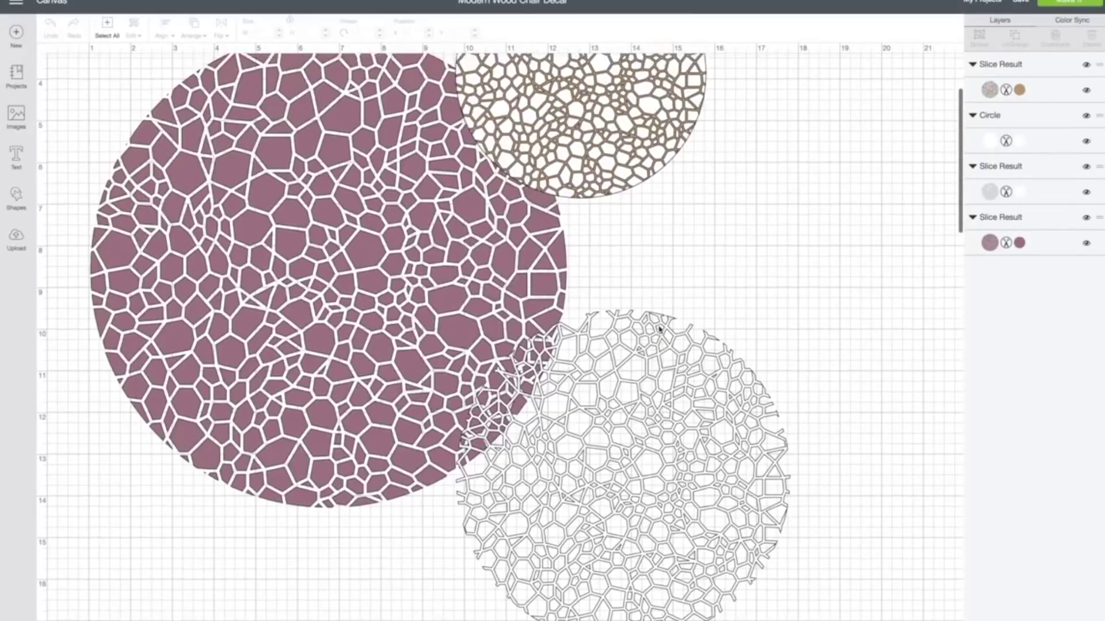
pyautogui.scroll(2, 660, 330)
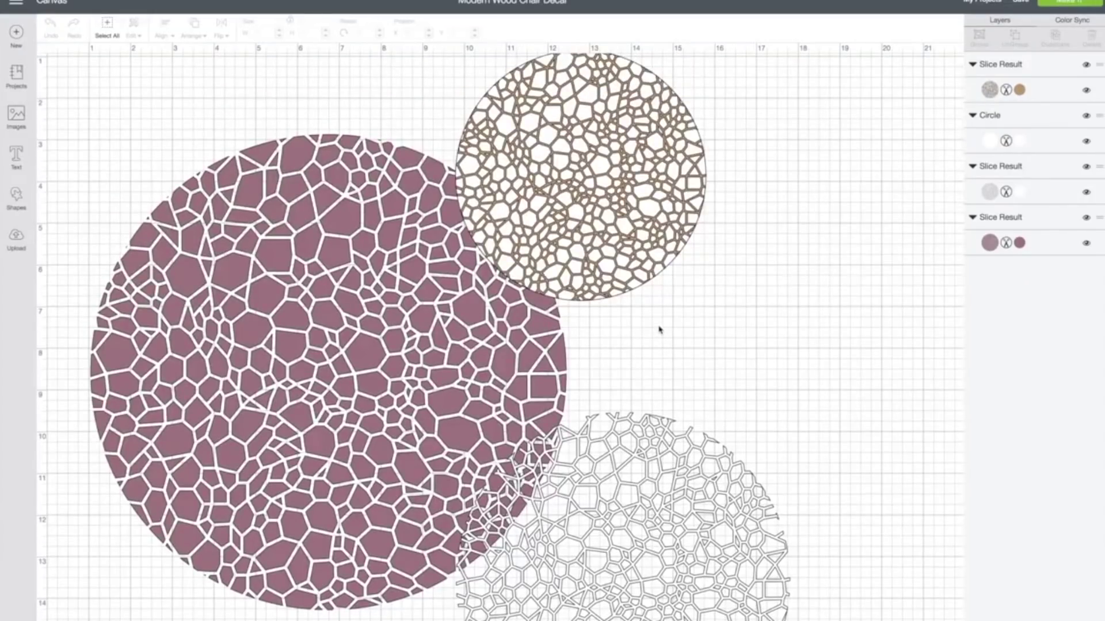
pyautogui.scroll(-1, 660, 329)
pyautogui.scroll(1, 659, 329)
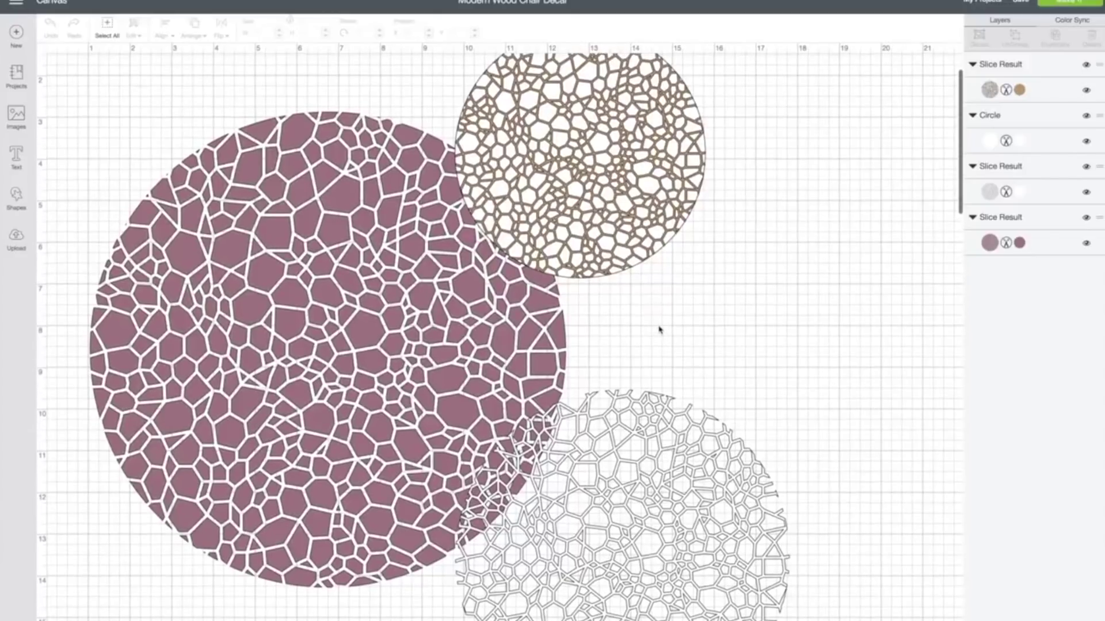
pyautogui.moveTo(1022, 5)
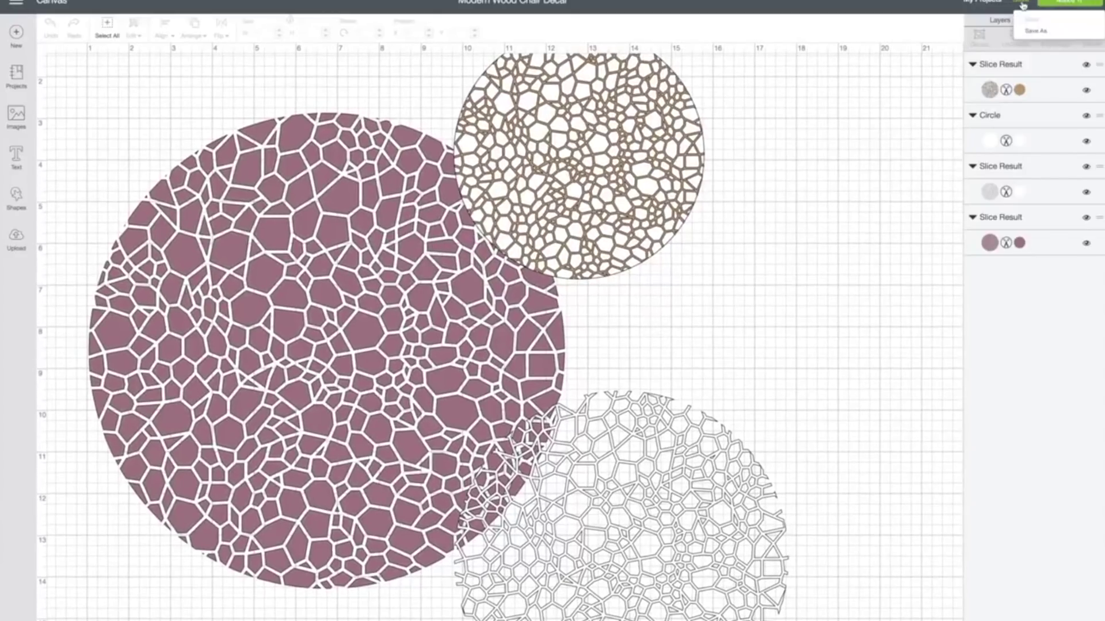
pyautogui.click(1033, 33)
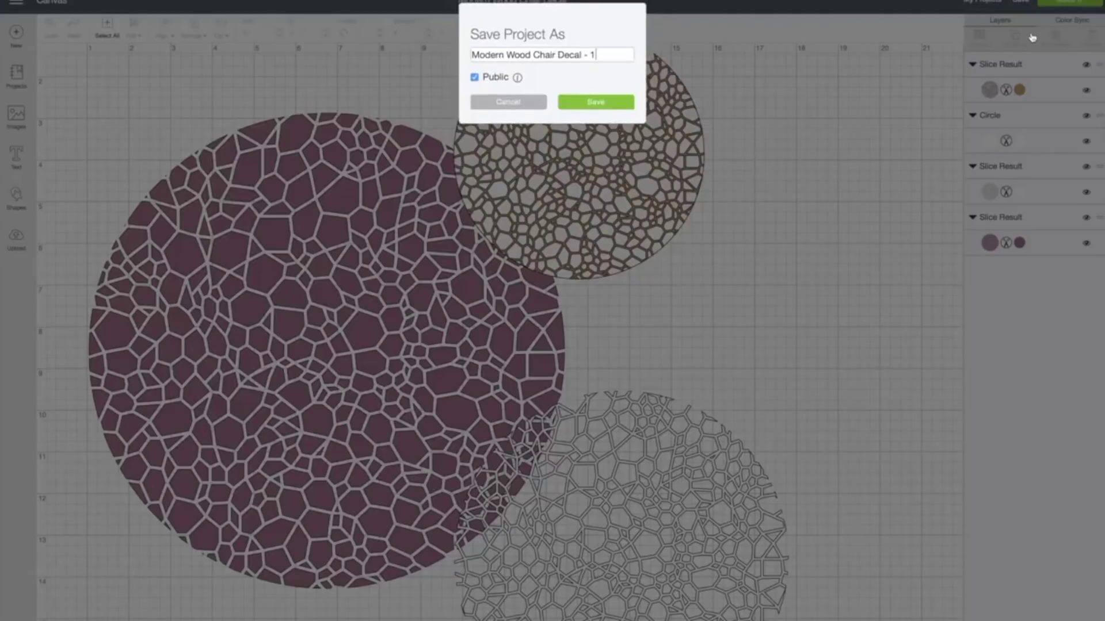
pyautogui.moveTo(520, 79)
pyautogui.click(530, 102)
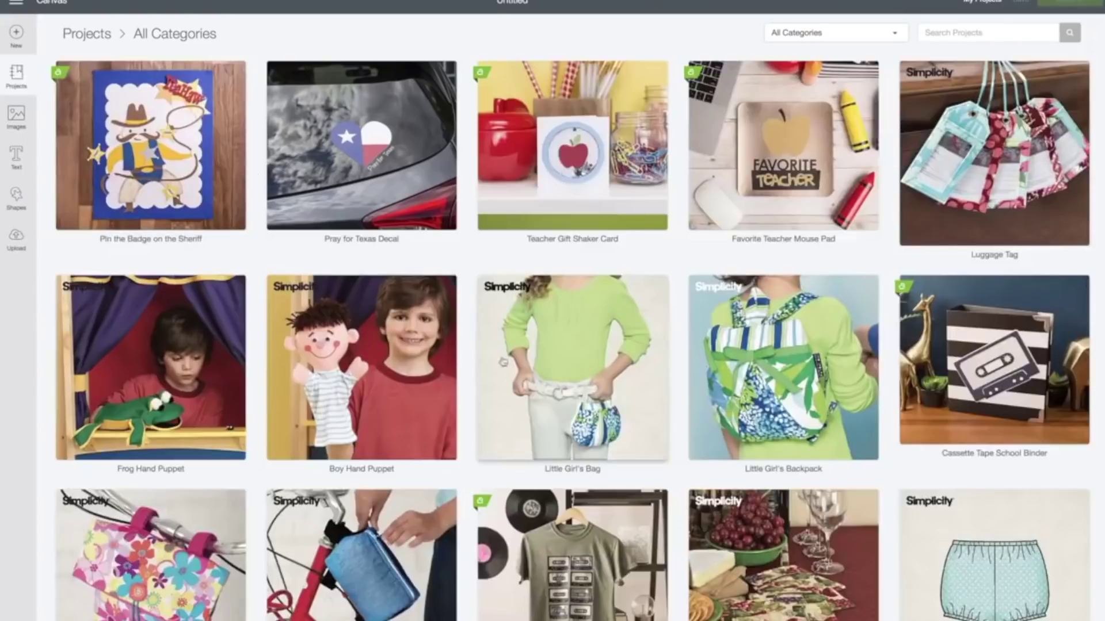
# - Scroll the All Categories project grid past ideas like Pin the Badge on the Sheriff
pyautogui.scroll(-3, 464, 360)
pyautogui.scroll(-12, 463, 360)
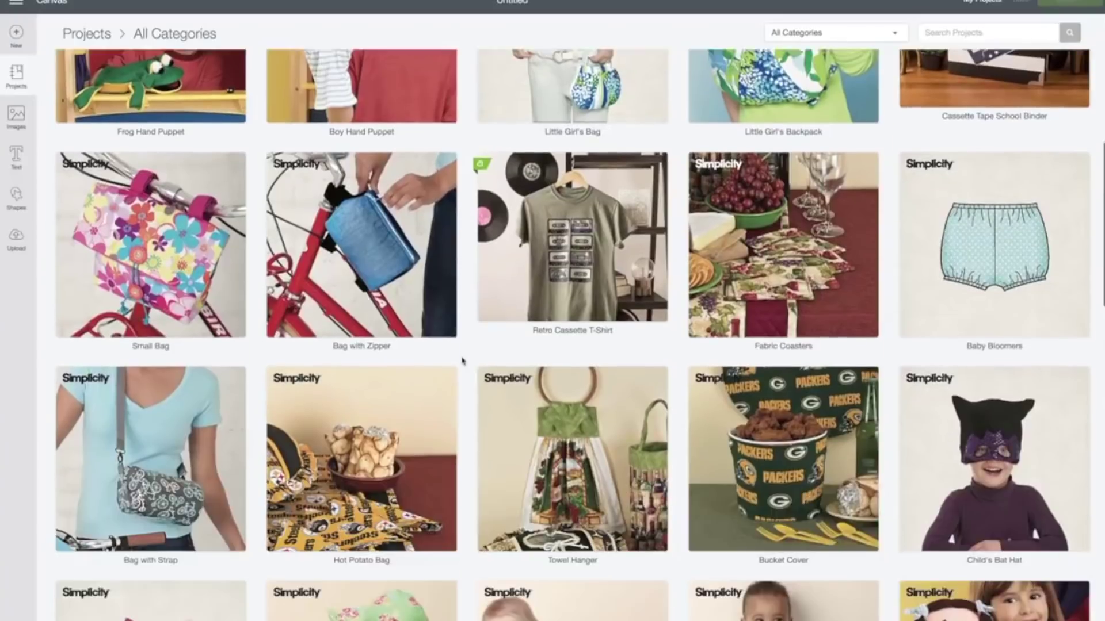
pyautogui.scroll(-10, 463, 361)
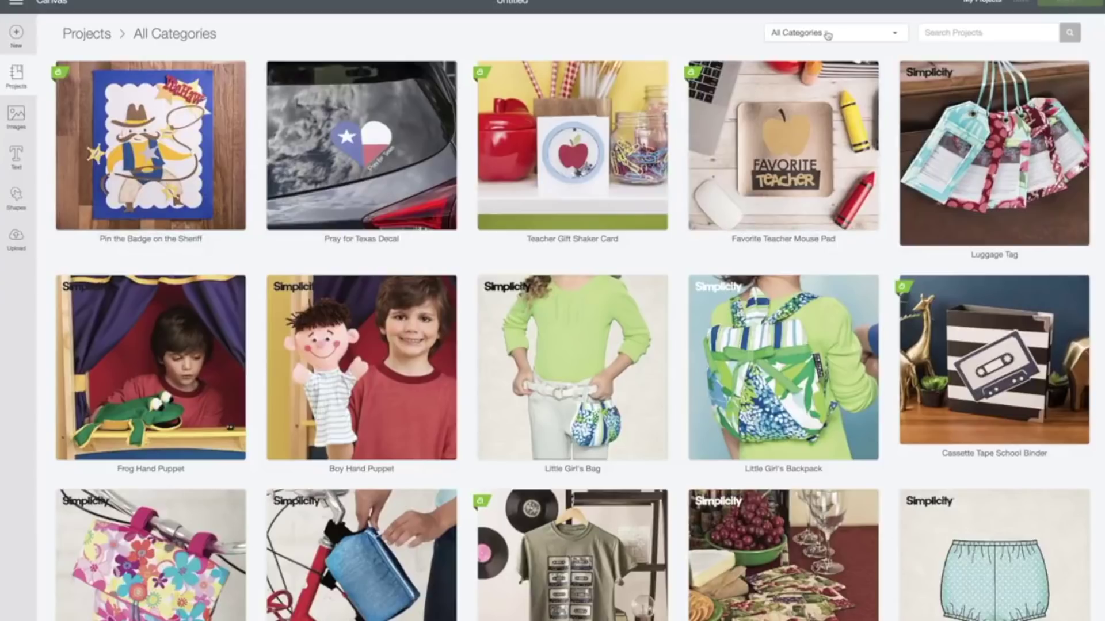
# - Filter projects to Free for Cricut Maker, then to Free for Cricut Explore Air 2
pyautogui.click(875, 34)
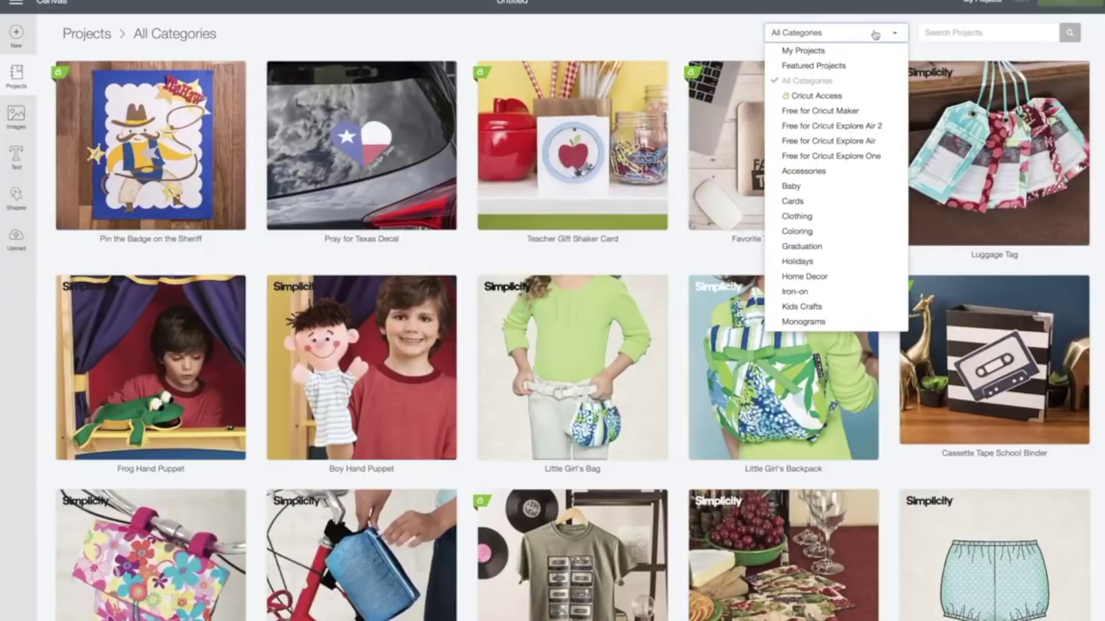
pyautogui.click(862, 118)
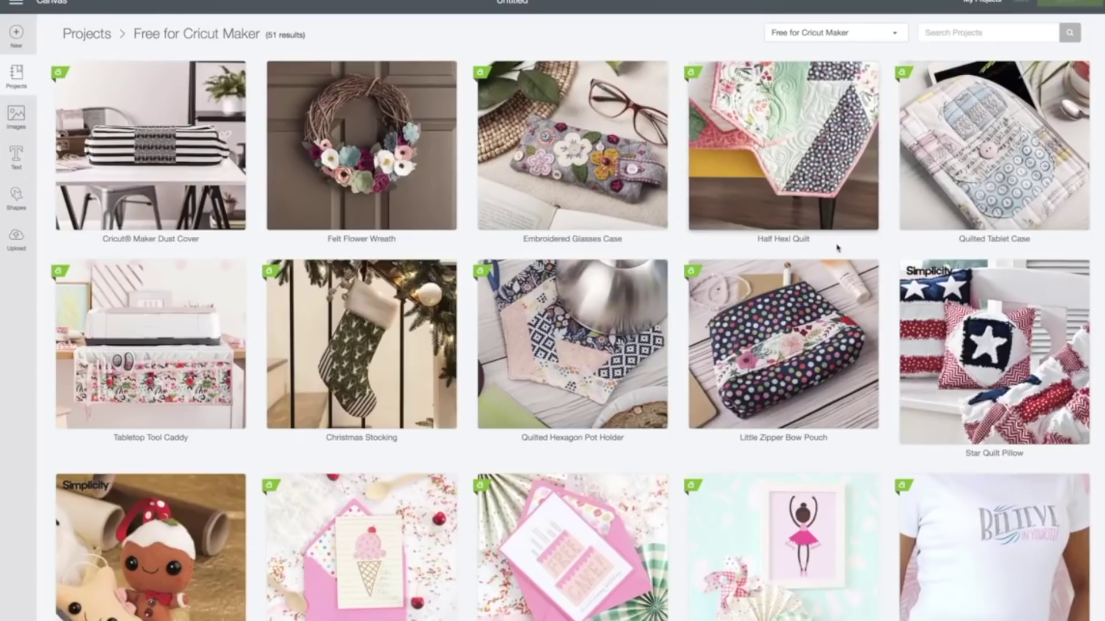
pyautogui.scroll(-5, 837, 248)
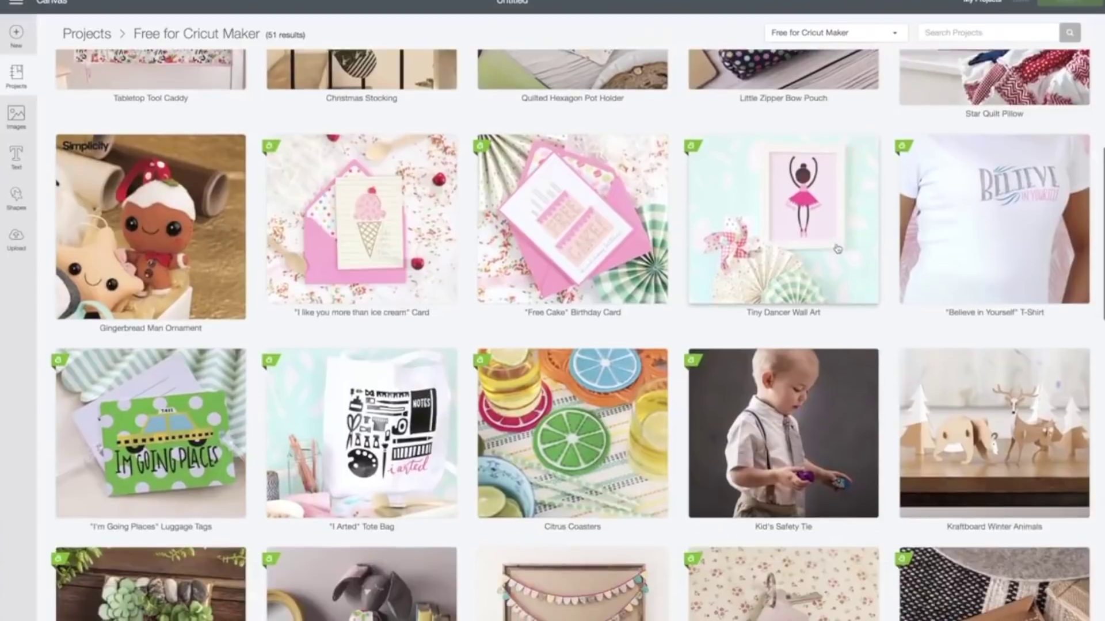
pyautogui.scroll(6, 838, 248)
pyautogui.scroll(-1, 837, 249)
pyautogui.click(845, 32)
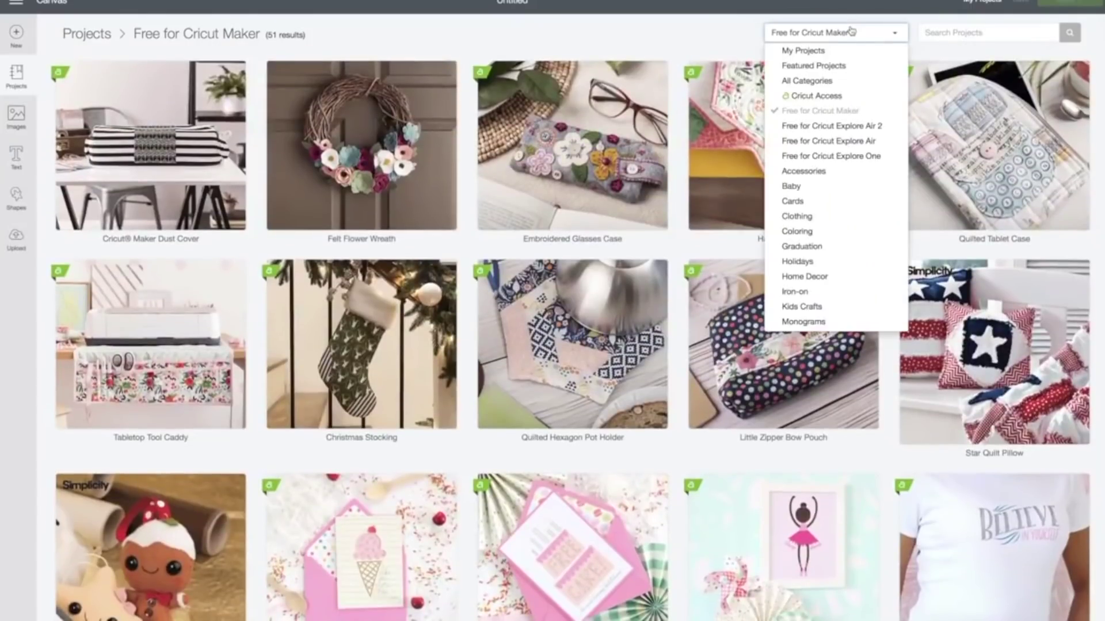
pyautogui.click(845, 126)
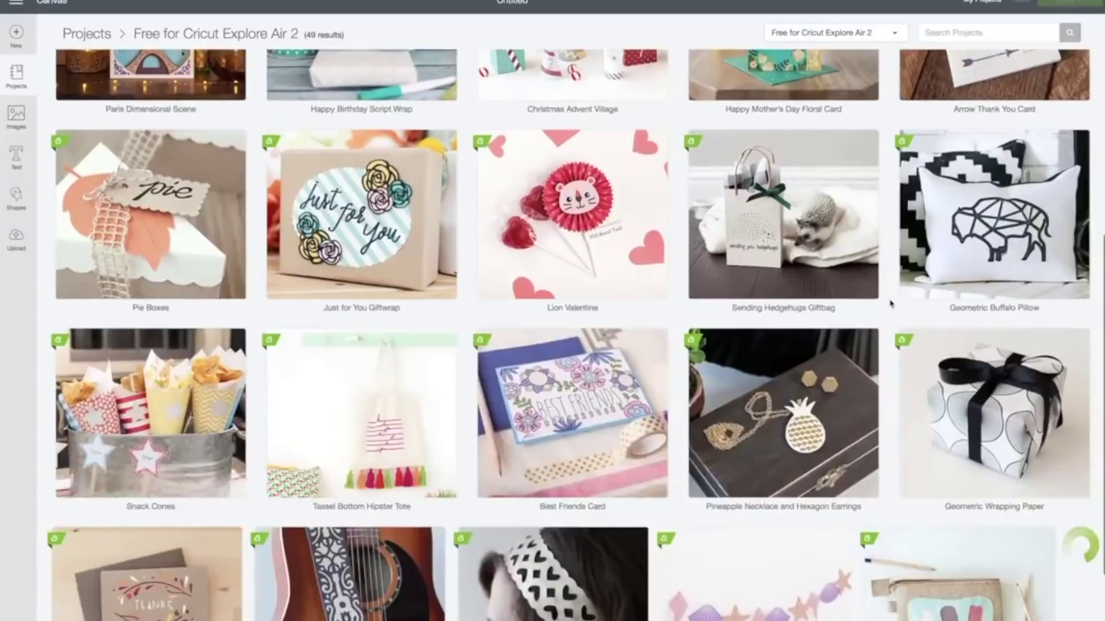
pyautogui.scroll(-2, 890, 304)
pyautogui.scroll(10, 891, 304)
# - Switch the category to Cricut Access projects, then to Iron-on
pyautogui.click(846, 33)
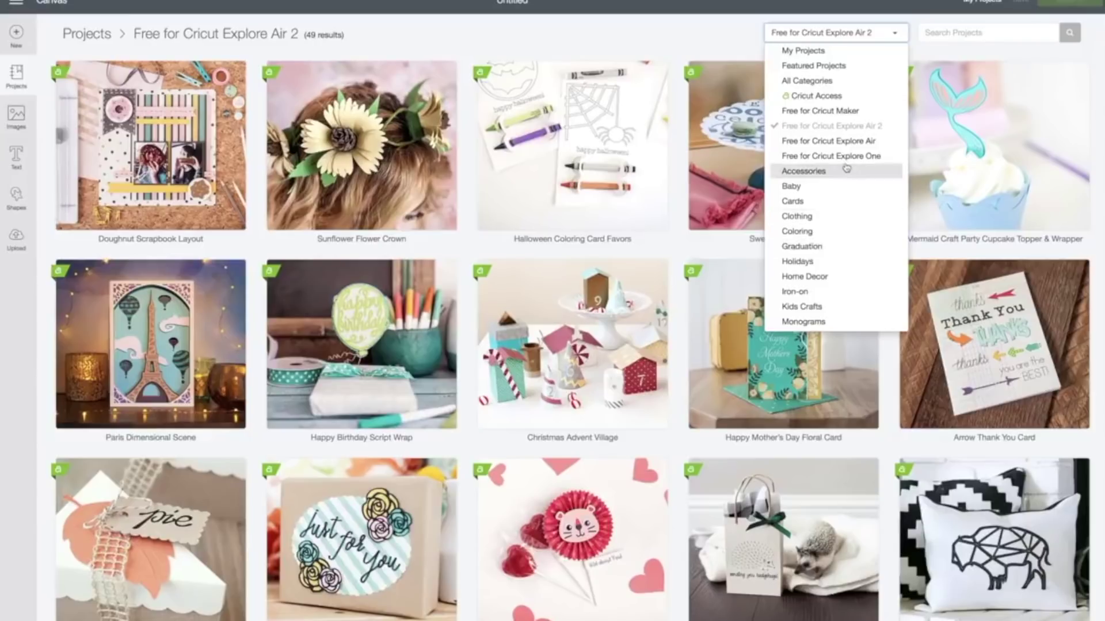
pyautogui.click(834, 99)
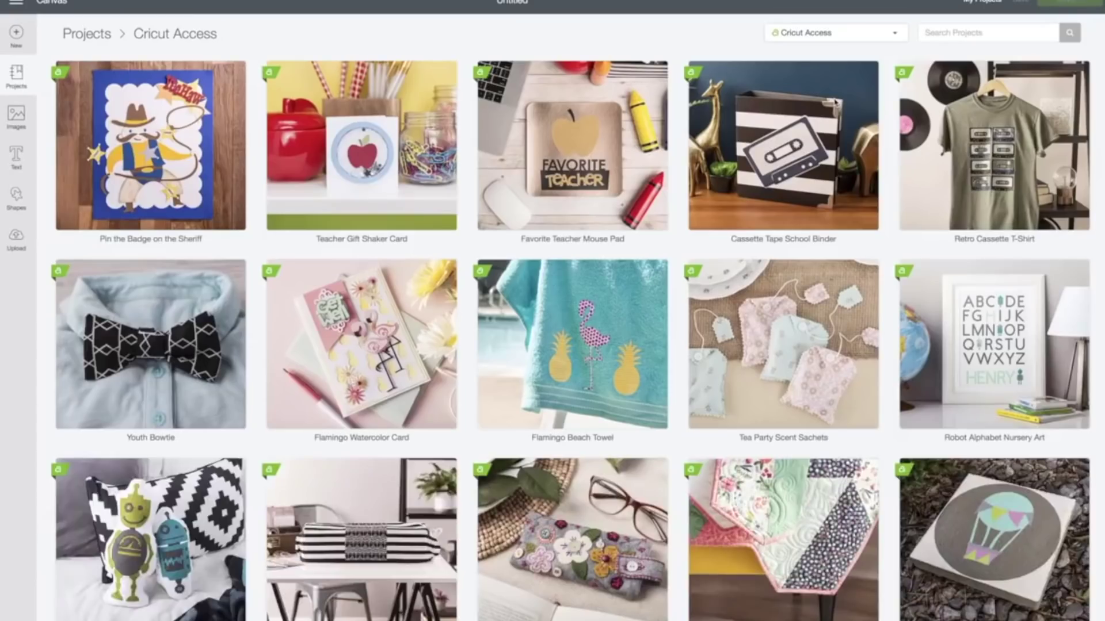
pyautogui.scroll(-3, 836, 102)
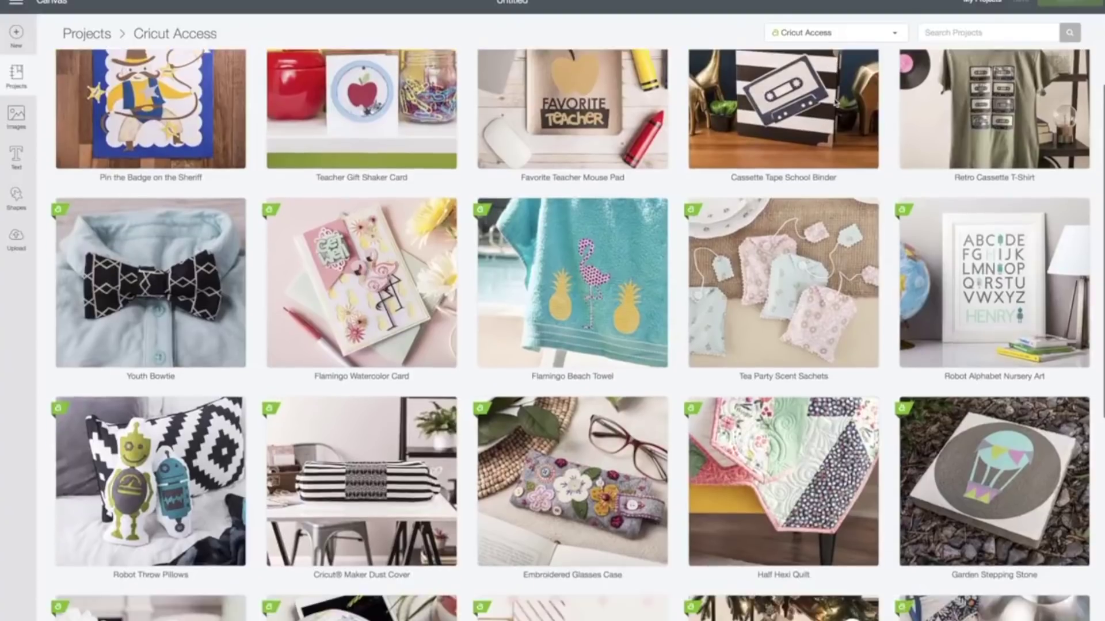
pyautogui.scroll(3, 835, 103)
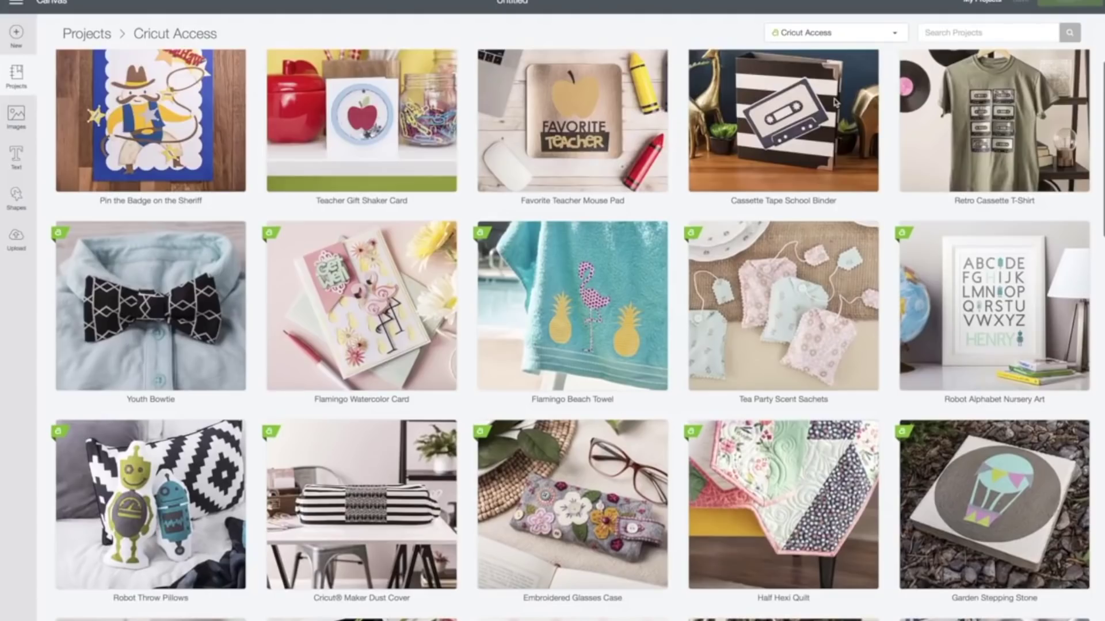
pyautogui.click(887, 35)
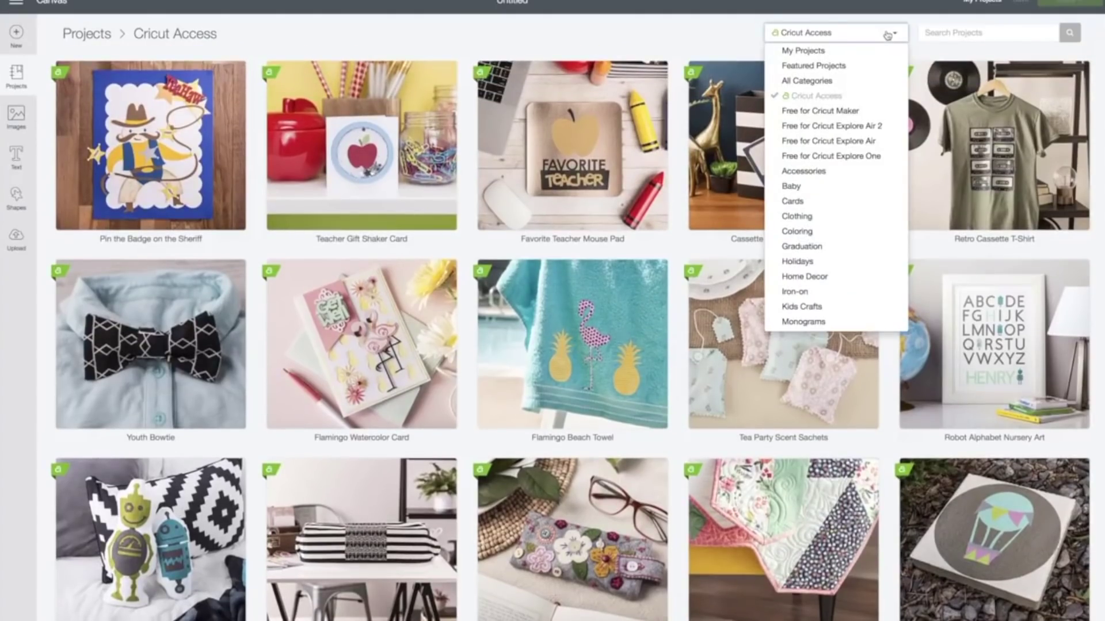
pyautogui.scroll(-2, 849, 233)
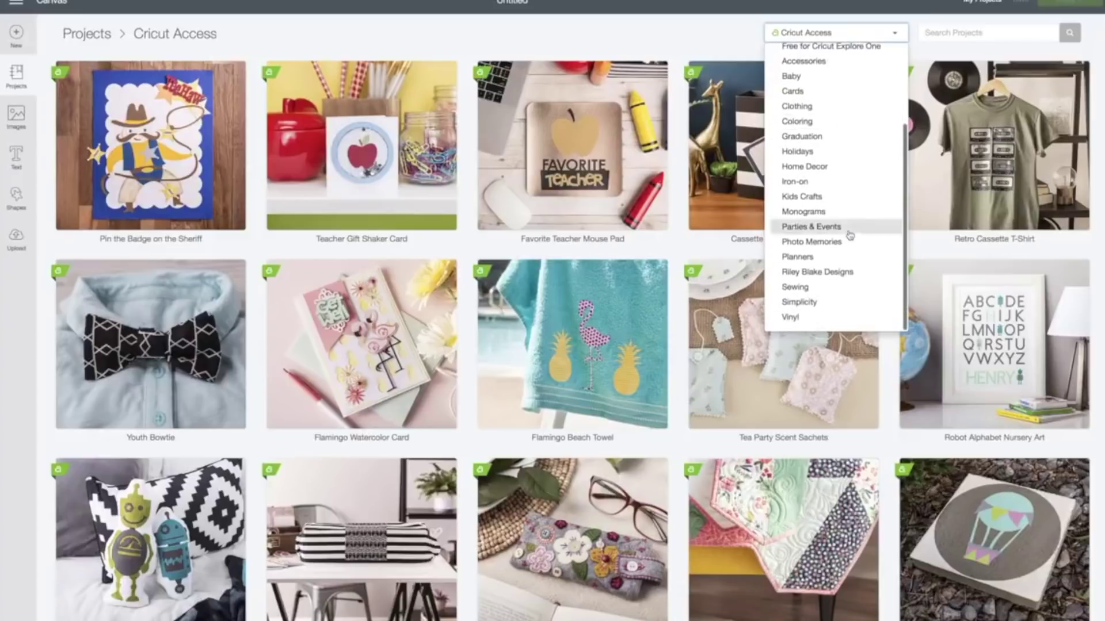
pyautogui.click(823, 189)
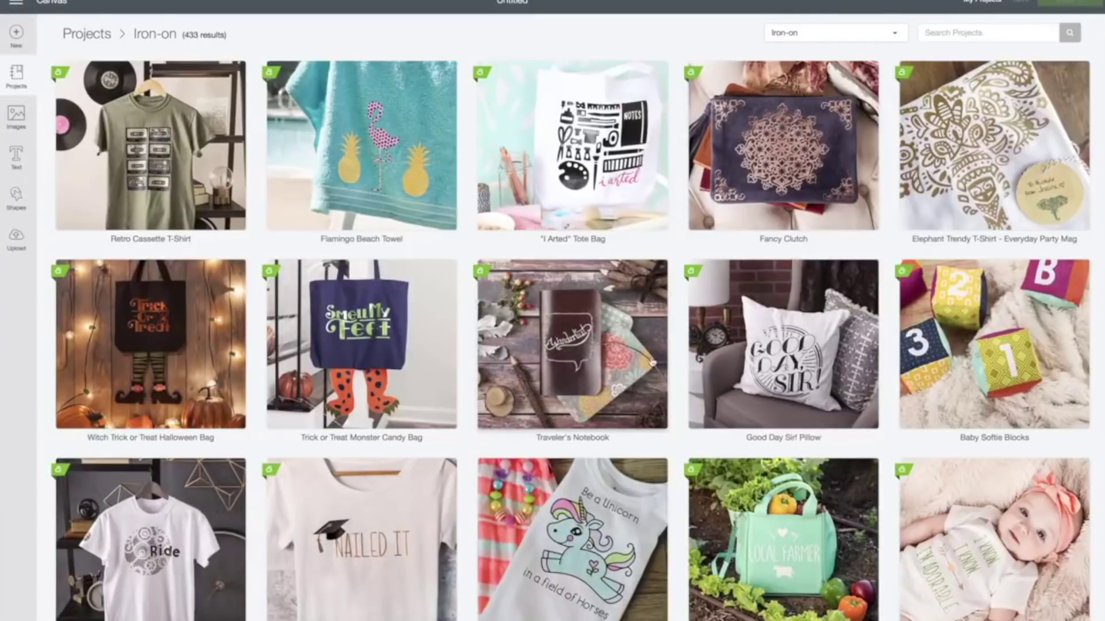
pyautogui.scroll(-1, 652, 363)
pyautogui.click(149, 323)
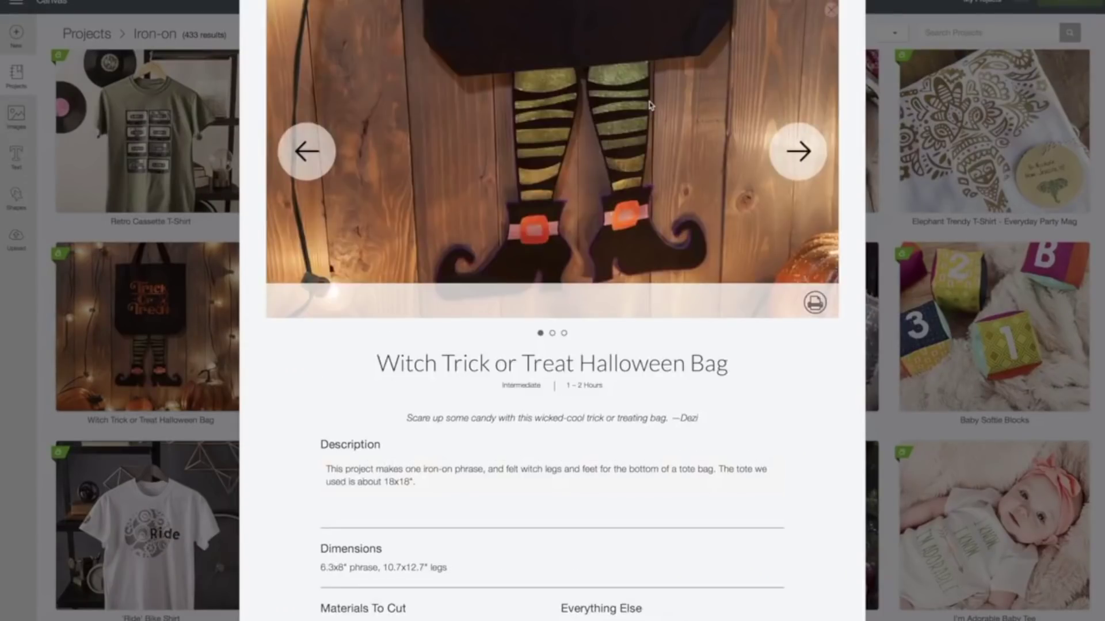
pyautogui.click(797, 152)
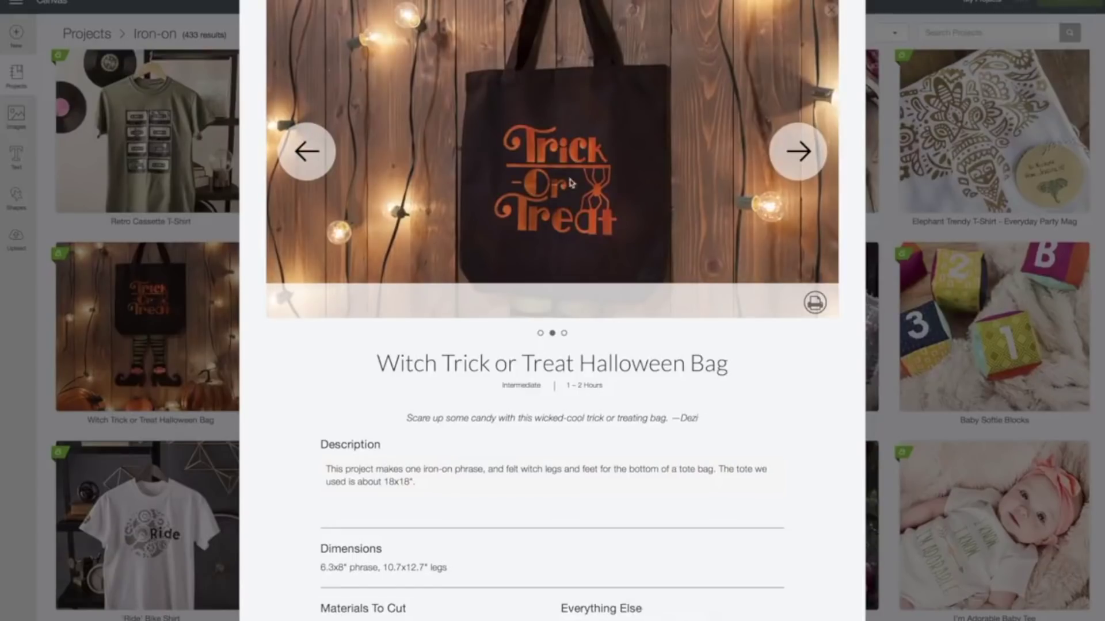
pyautogui.click(832, 10)
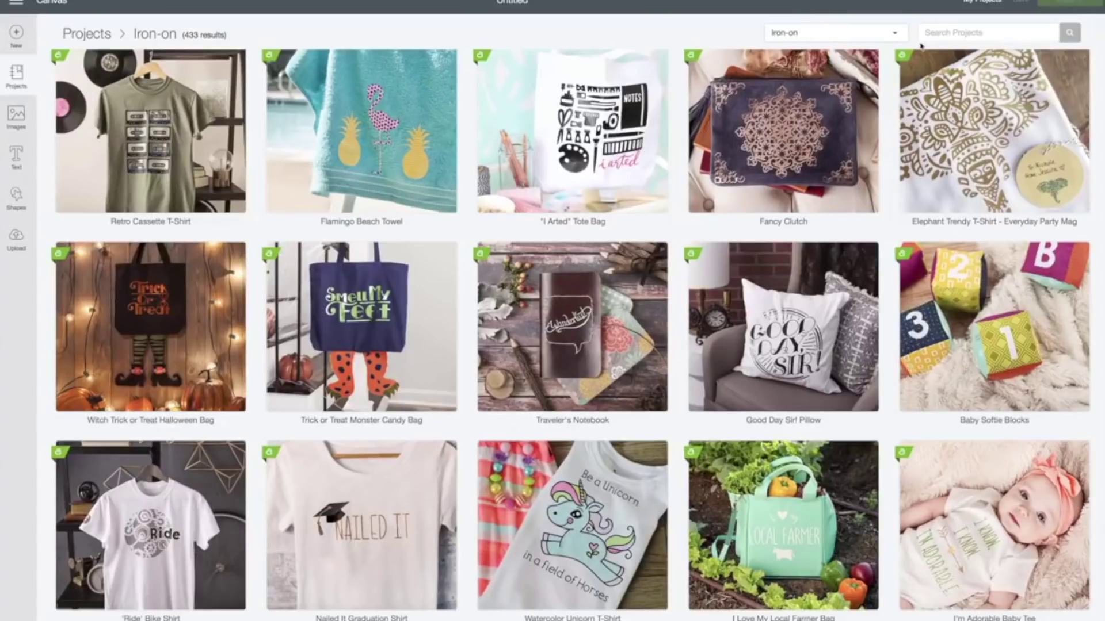
# - Search projects for 'birthday' and look over the Happy Birthday Sign project details
pyautogui.click(944, 33)
pyautogui.write('birthday')
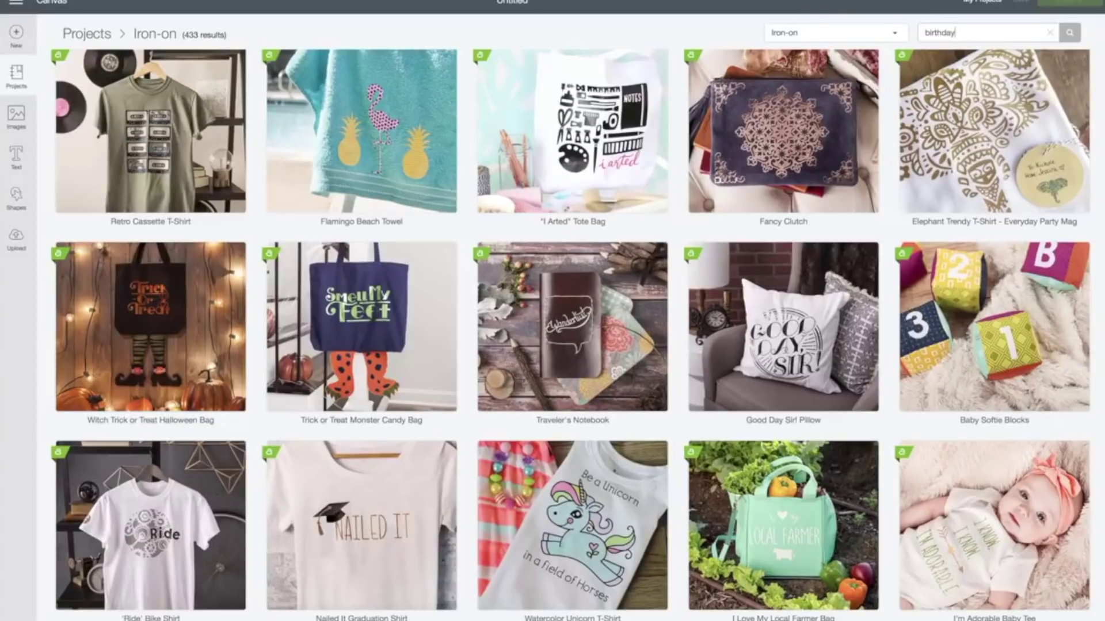
pyautogui.press('Return')
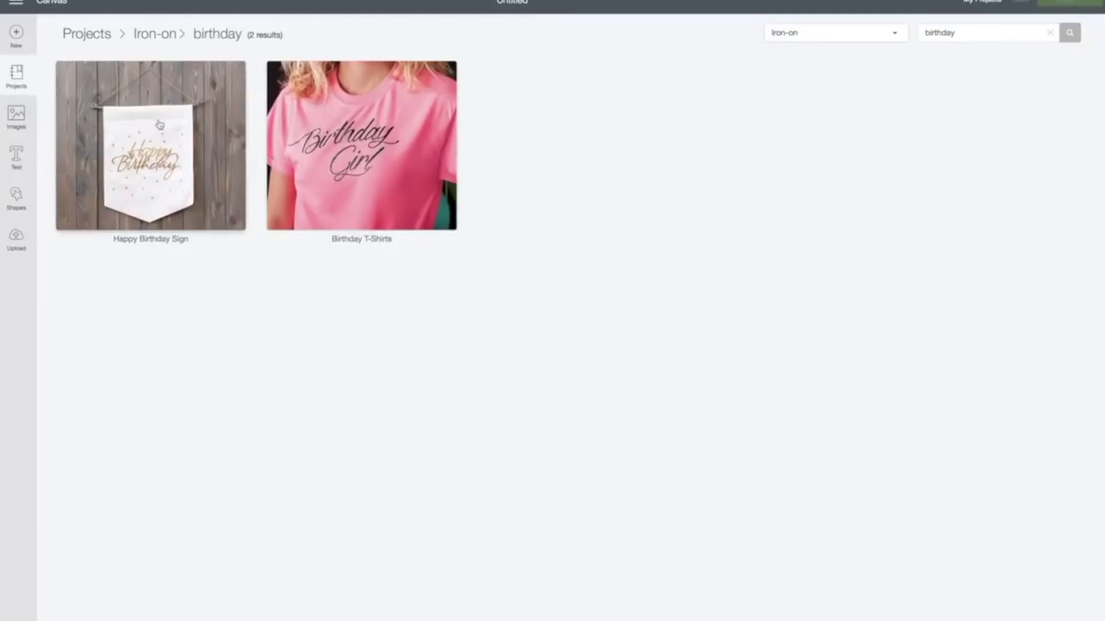
pyautogui.click(173, 139)
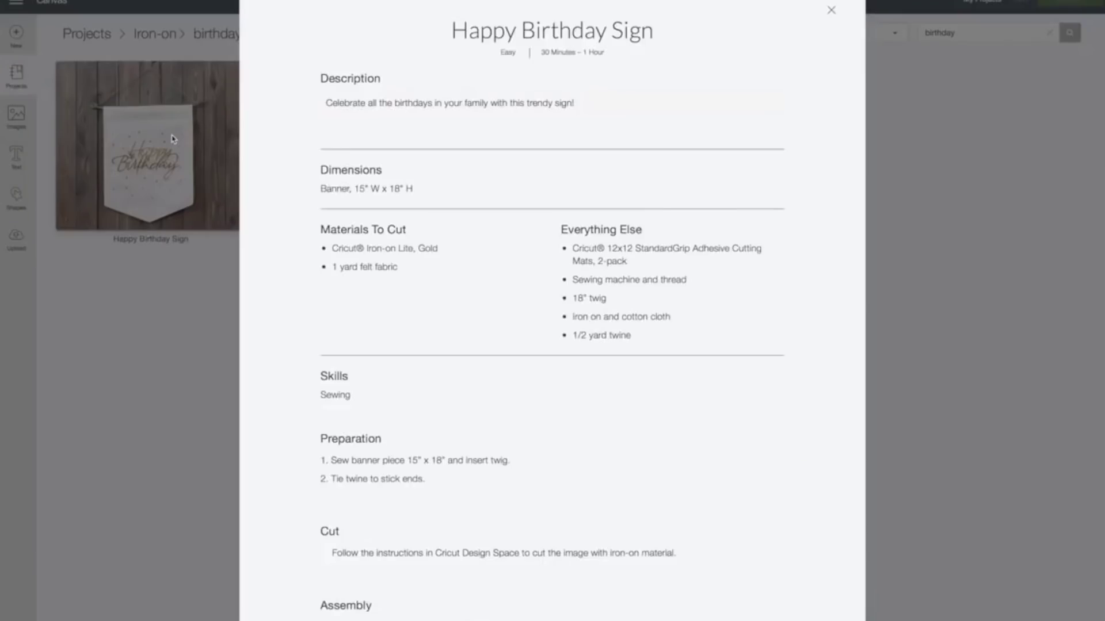
pyautogui.scroll(2, 554, 136)
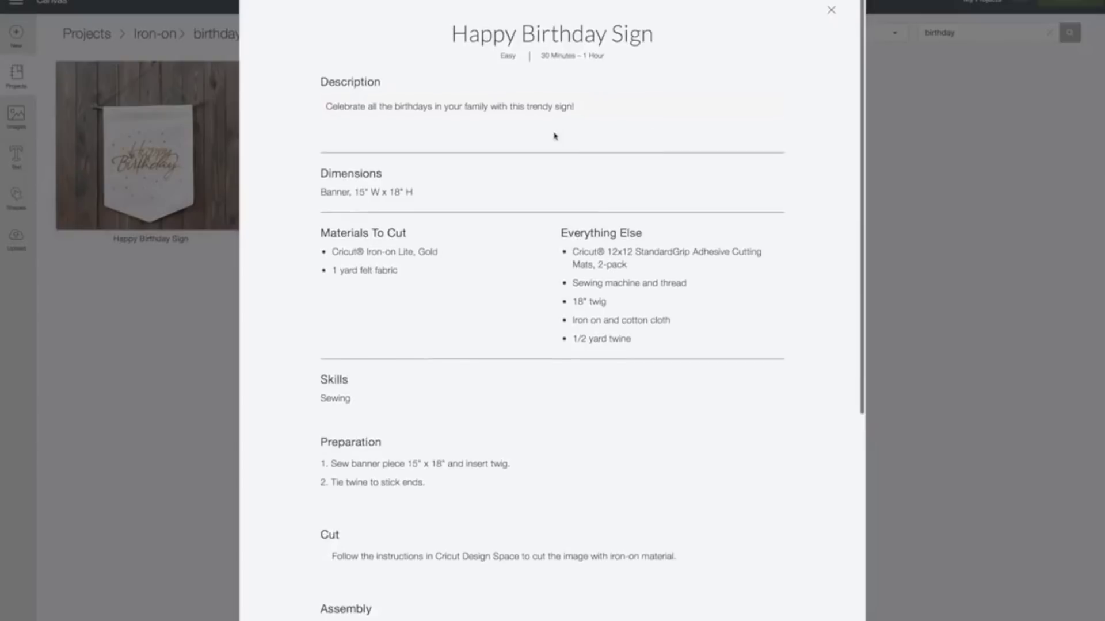
pyautogui.click(831, 12)
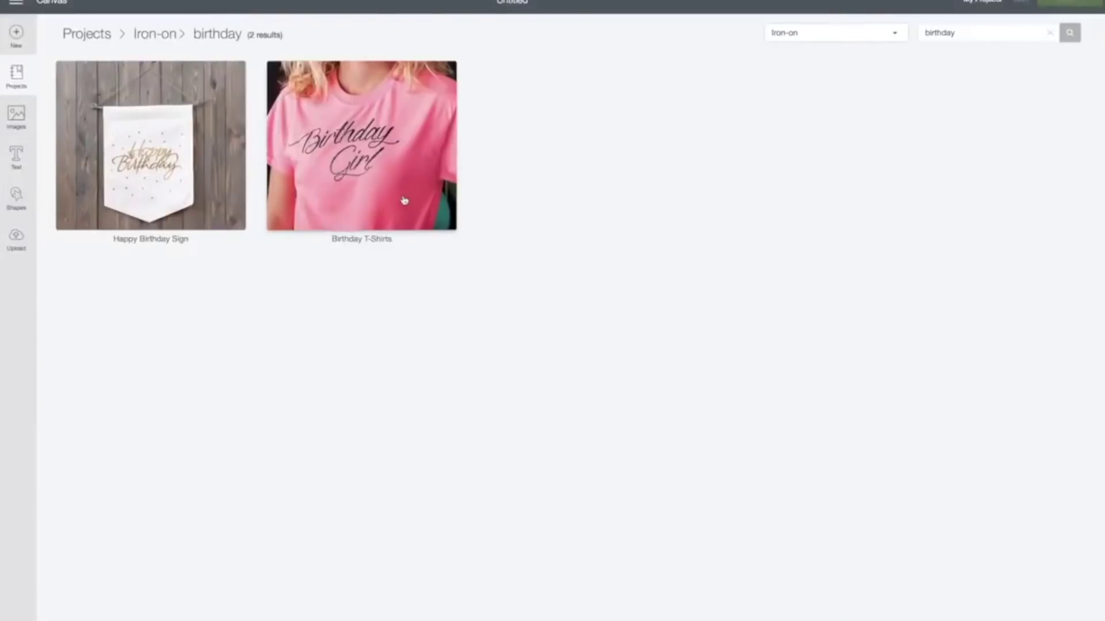
# - Clear the birthday search and show projects from All Categories
pyautogui.click(1050, 38)
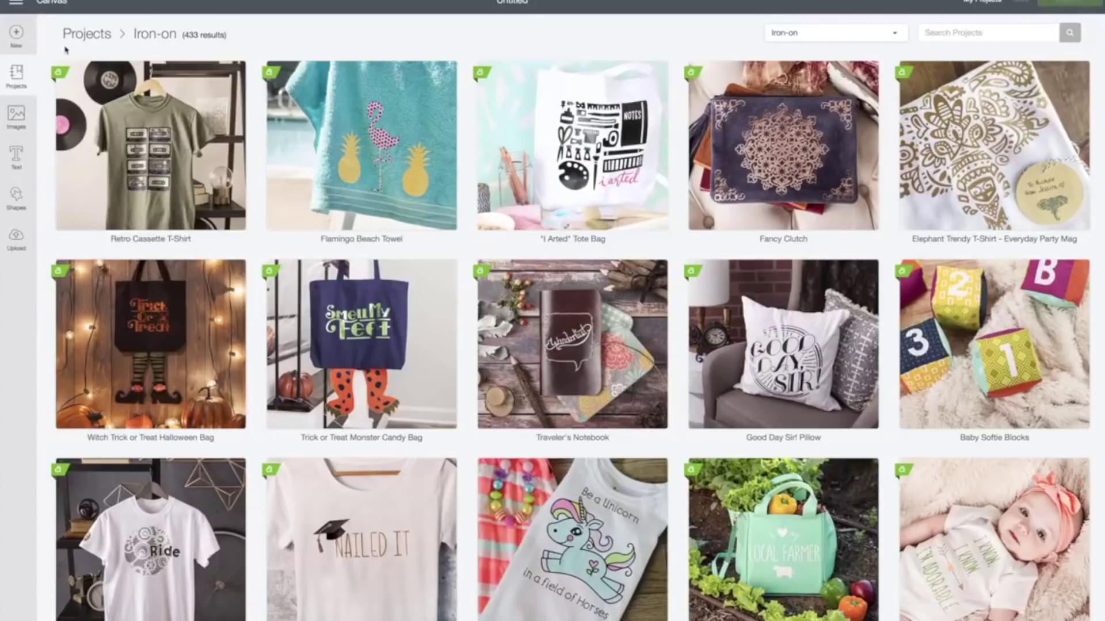
pyautogui.click(820, 32)
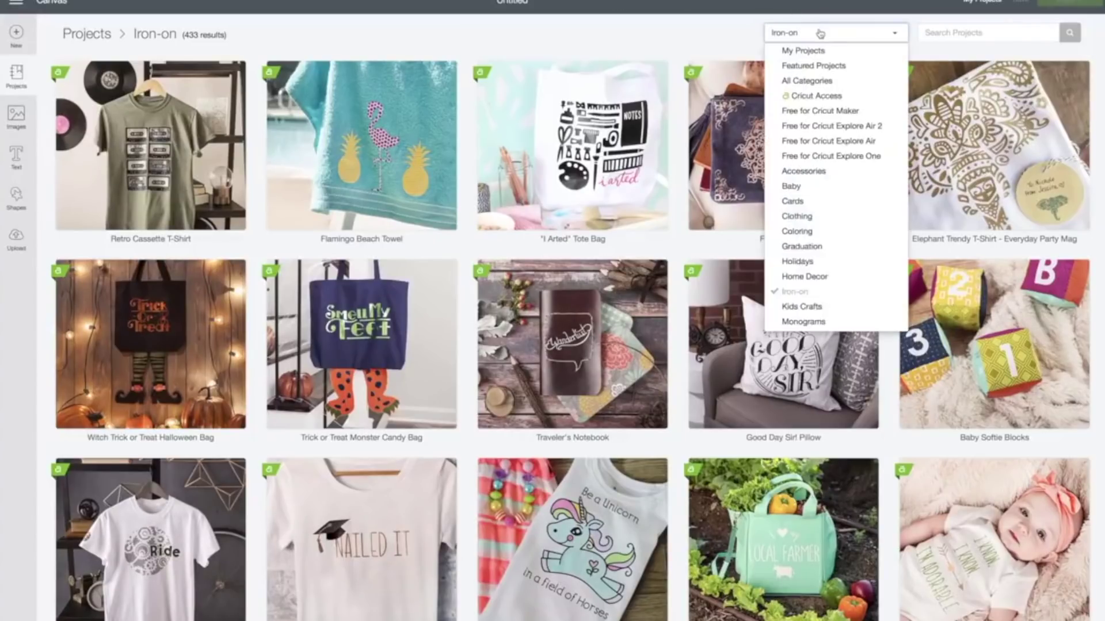
pyautogui.click(831, 82)
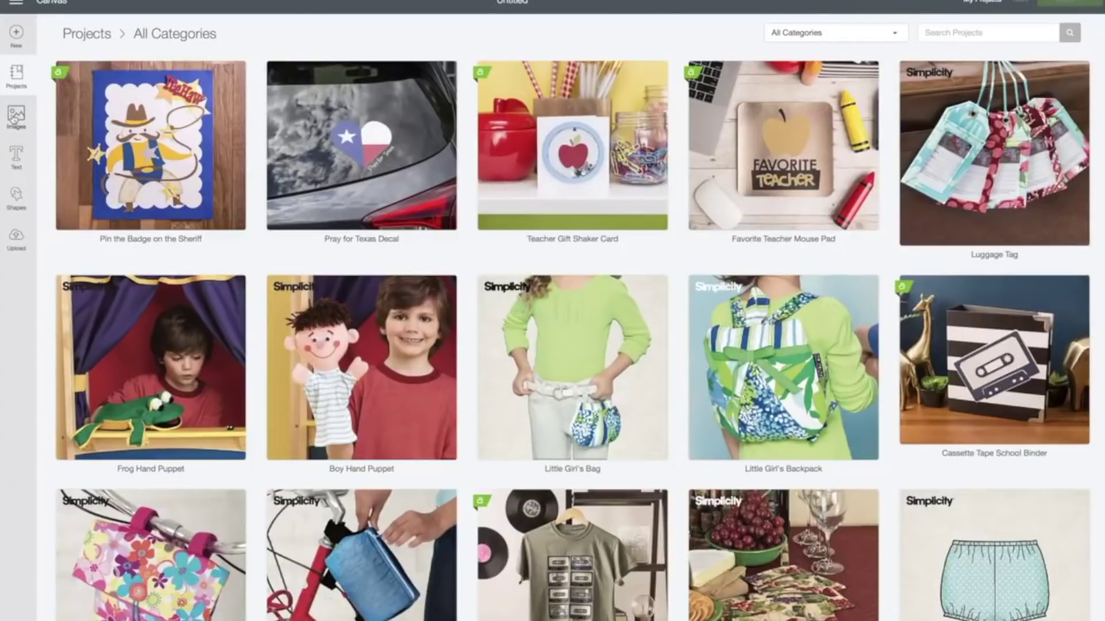
pyautogui.click(15, 118)
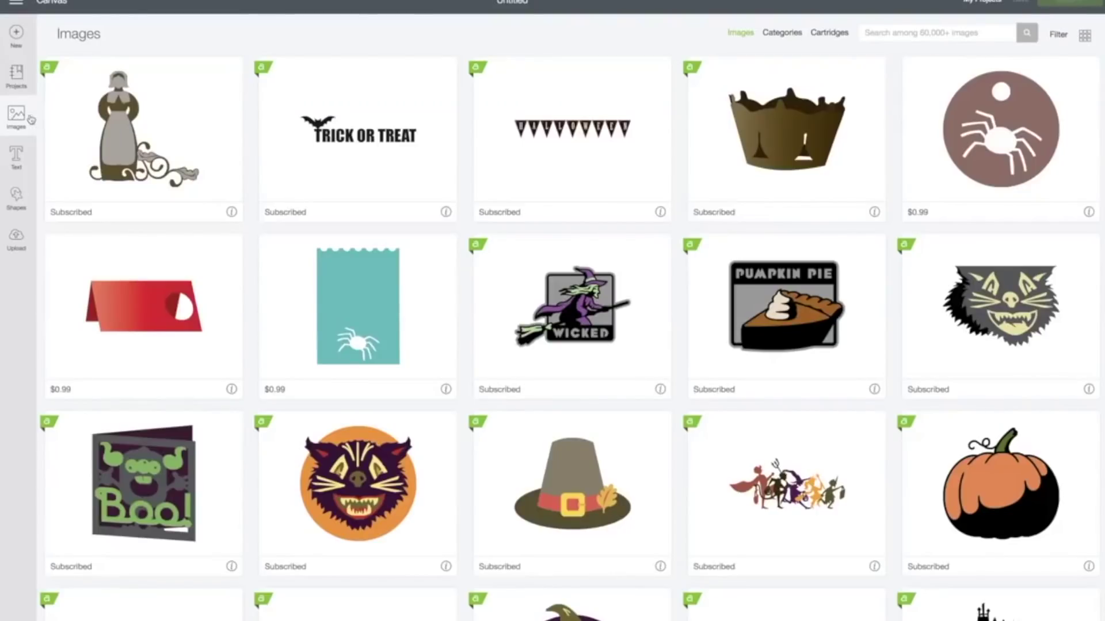
# - Scroll through the Halloween and Thanksgiving images and select Pilgrim Hat
pyautogui.scroll(-3, 447, 187)
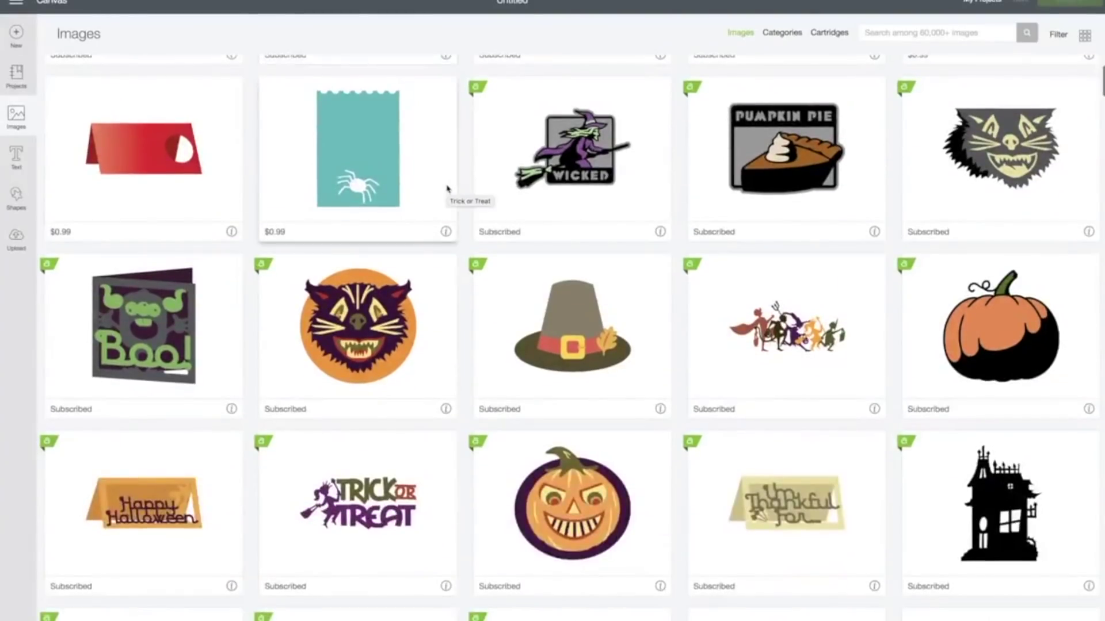
pyautogui.scroll(-5, 447, 188)
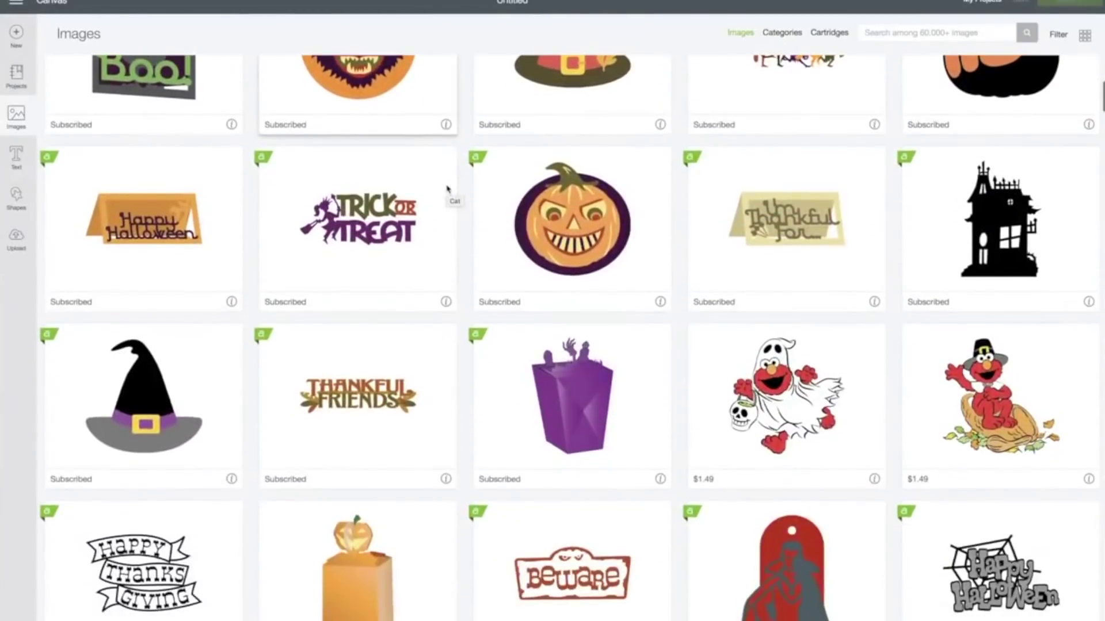
pyautogui.scroll(-5, 447, 187)
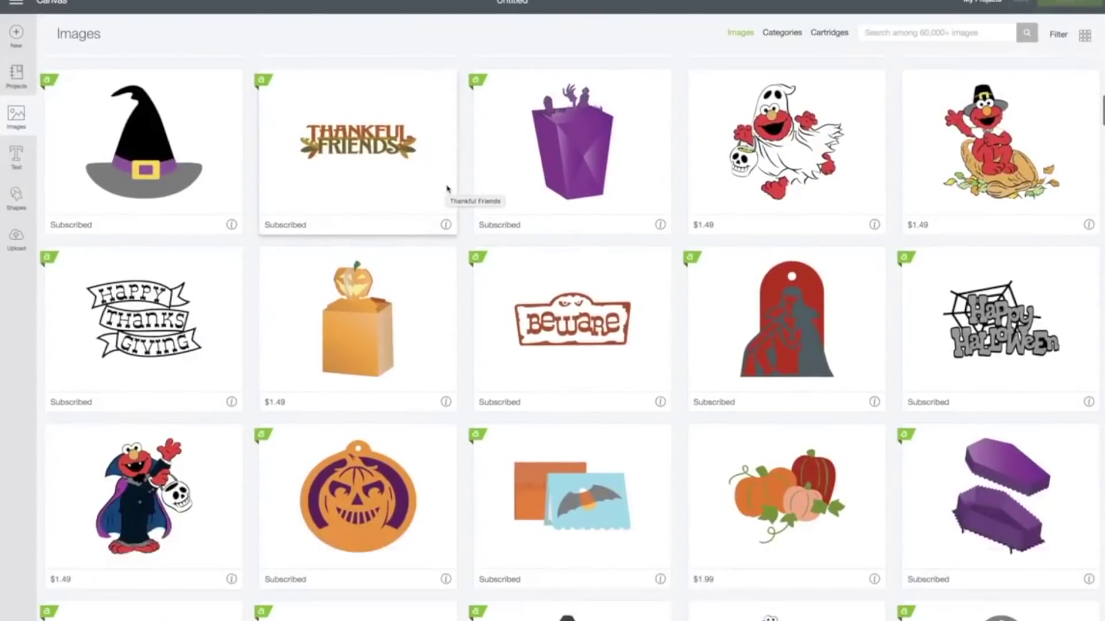
pyautogui.scroll(-3, 447, 188)
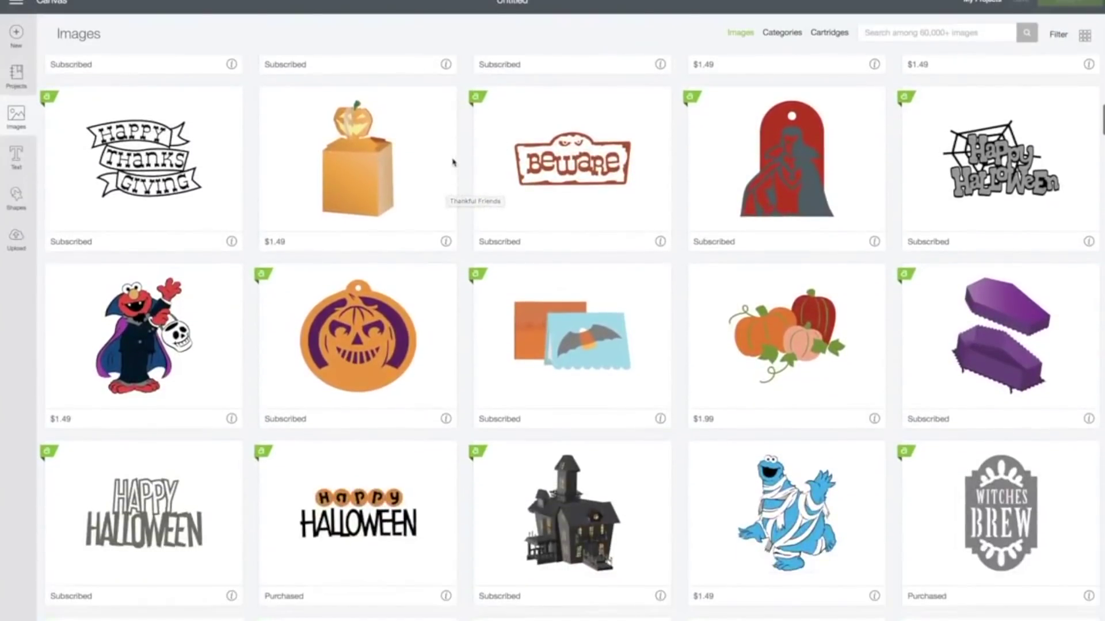
pyautogui.scroll(-4, 453, 163)
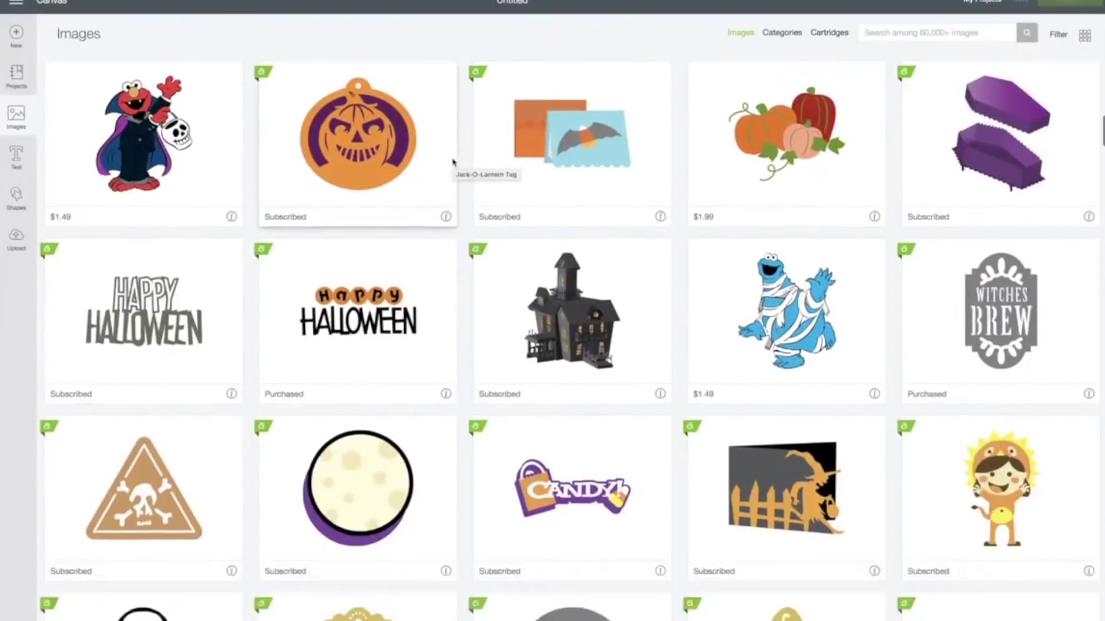
pyautogui.scroll(-1, 453, 163)
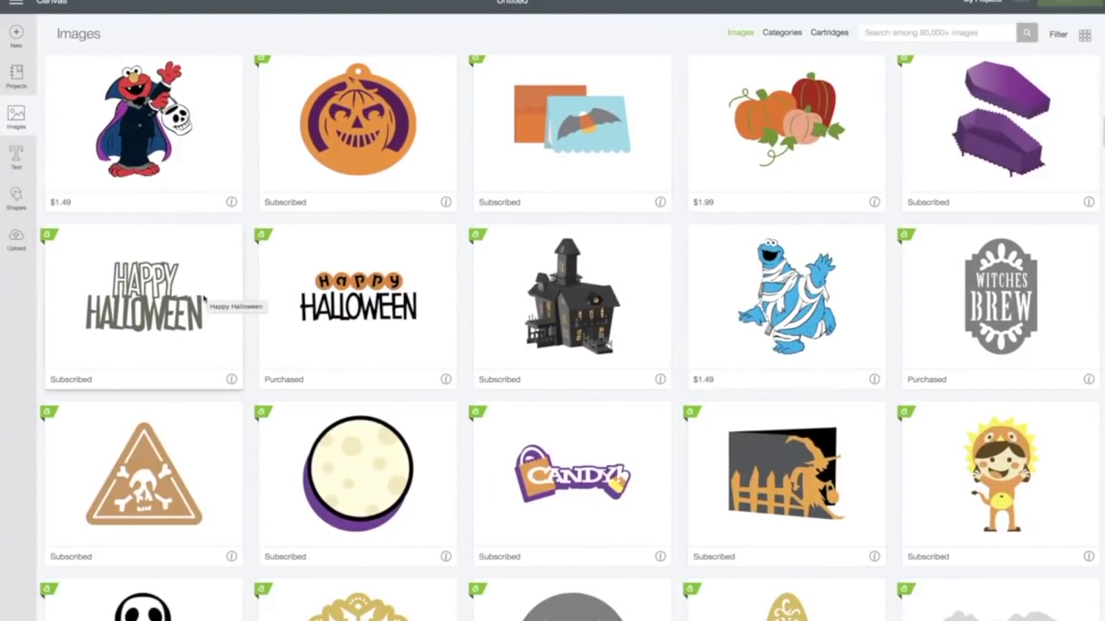
pyautogui.scroll(-1, 424, 328)
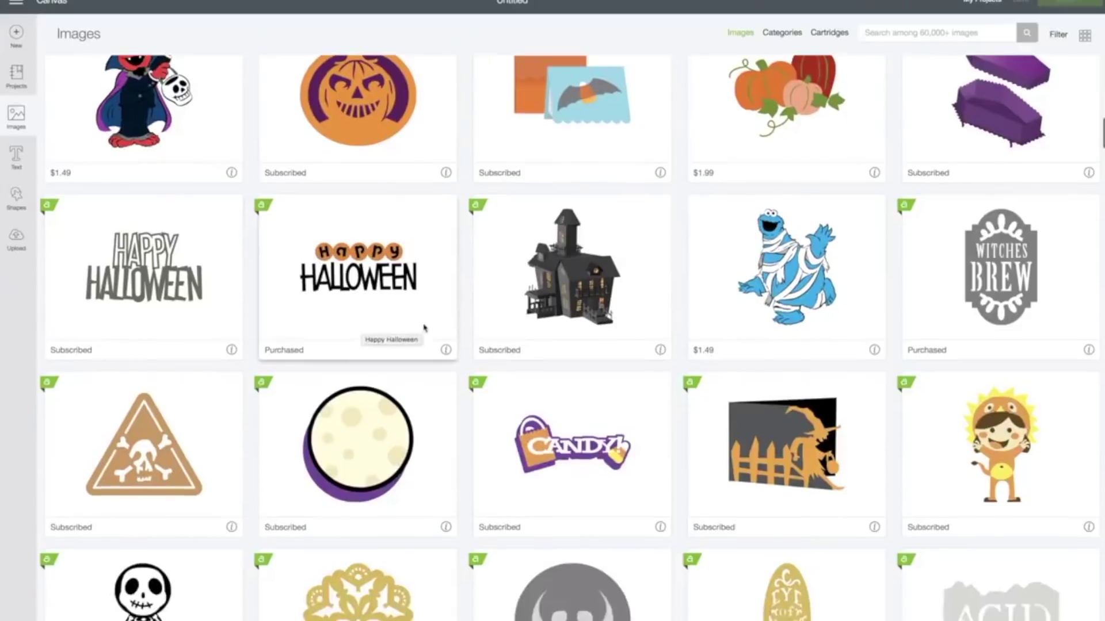
pyautogui.scroll(-6, 425, 328)
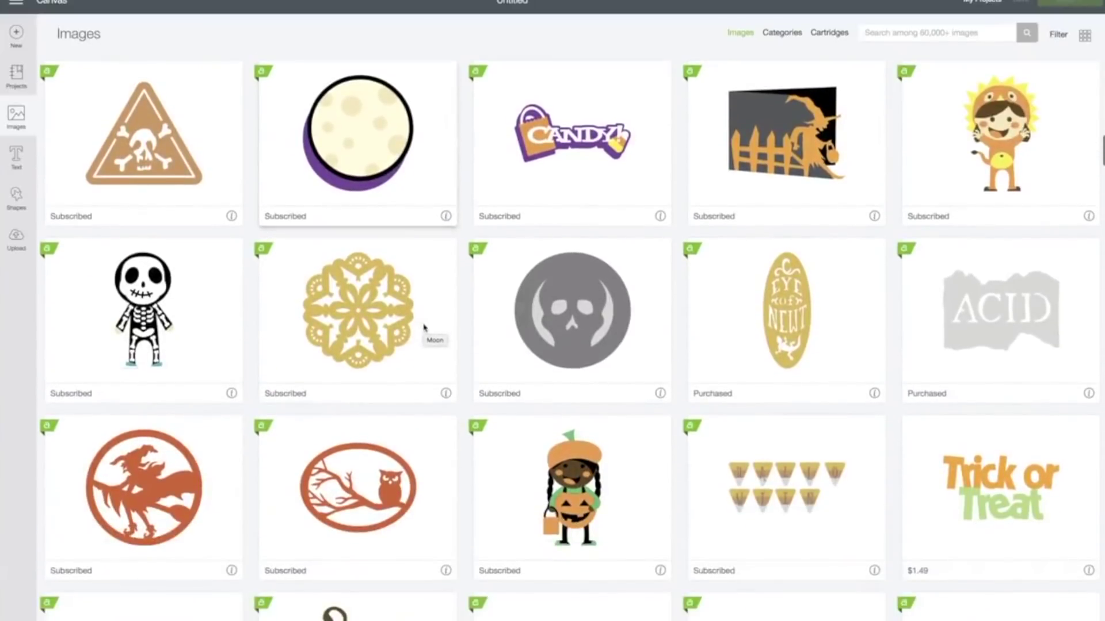
pyautogui.scroll(-4, 424, 328)
pyautogui.scroll(10, 424, 328)
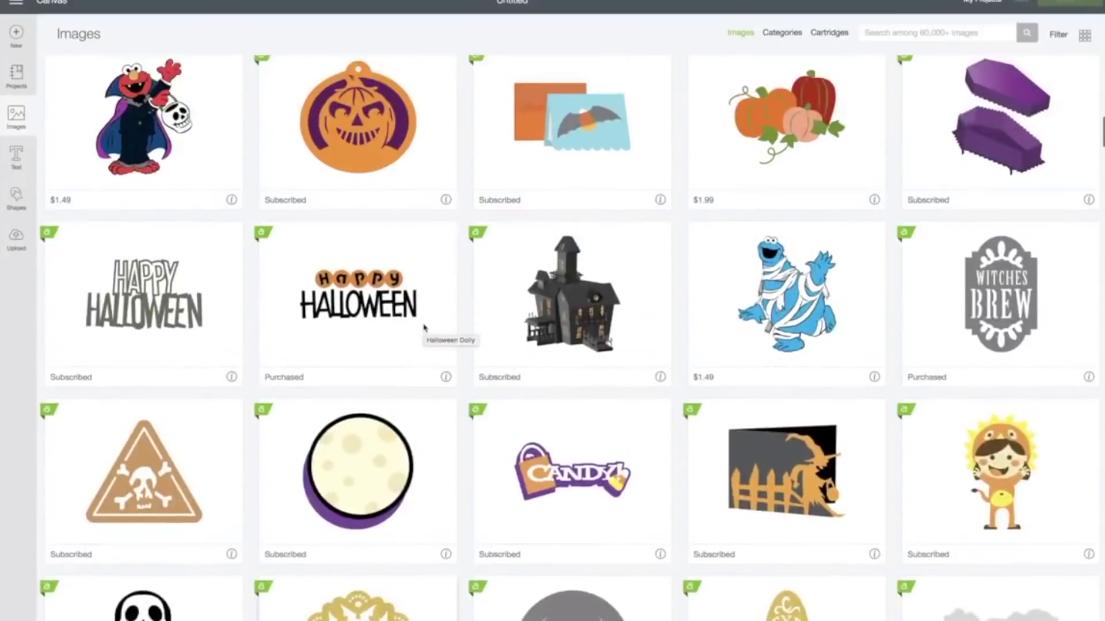
pyautogui.scroll(2, 424, 328)
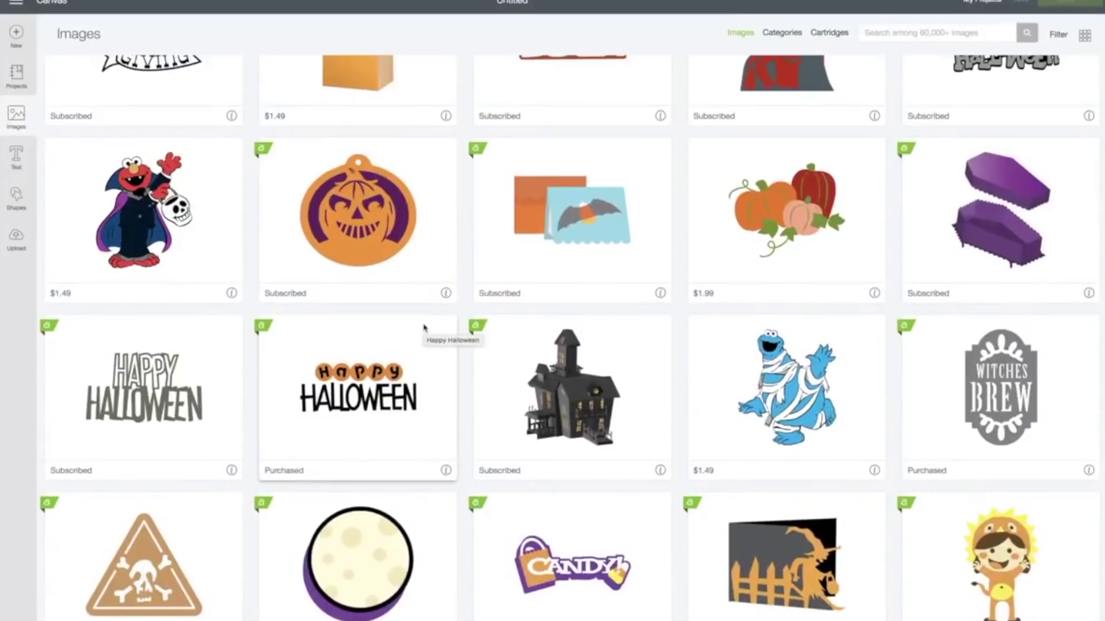
pyautogui.scroll(8, 425, 327)
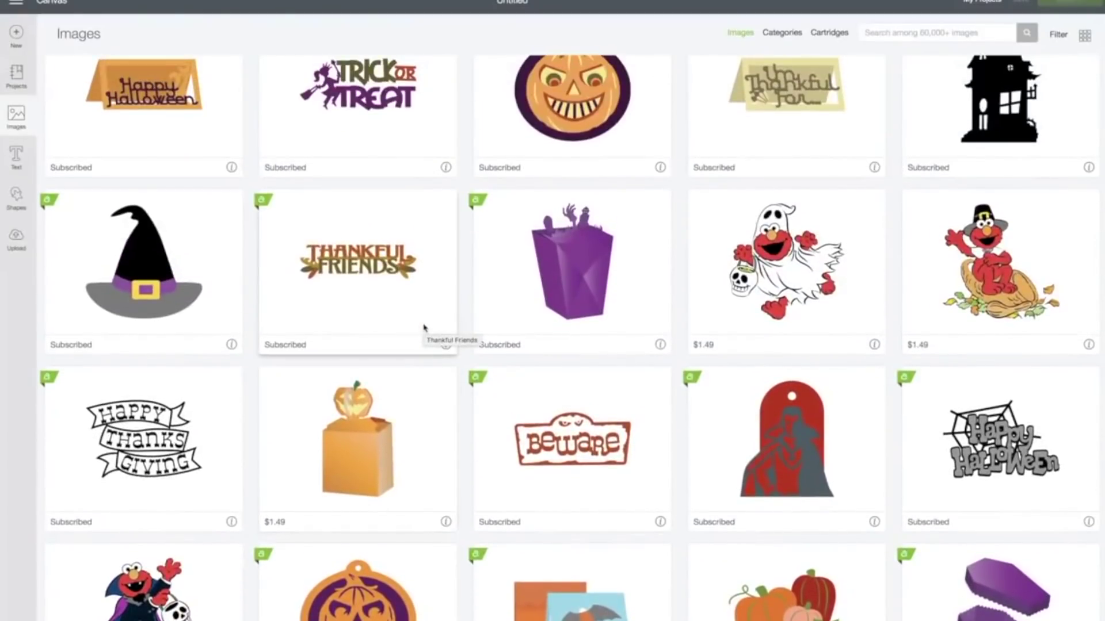
pyautogui.scroll(5, 632, 275)
pyautogui.scroll(1, 632, 275)
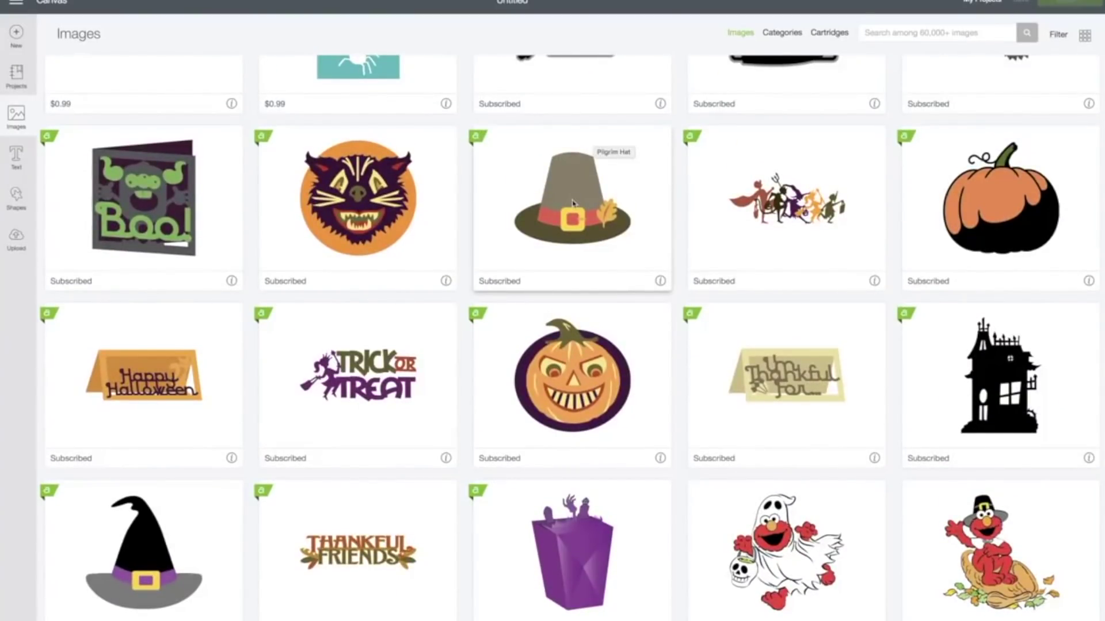
pyautogui.click(573, 202)
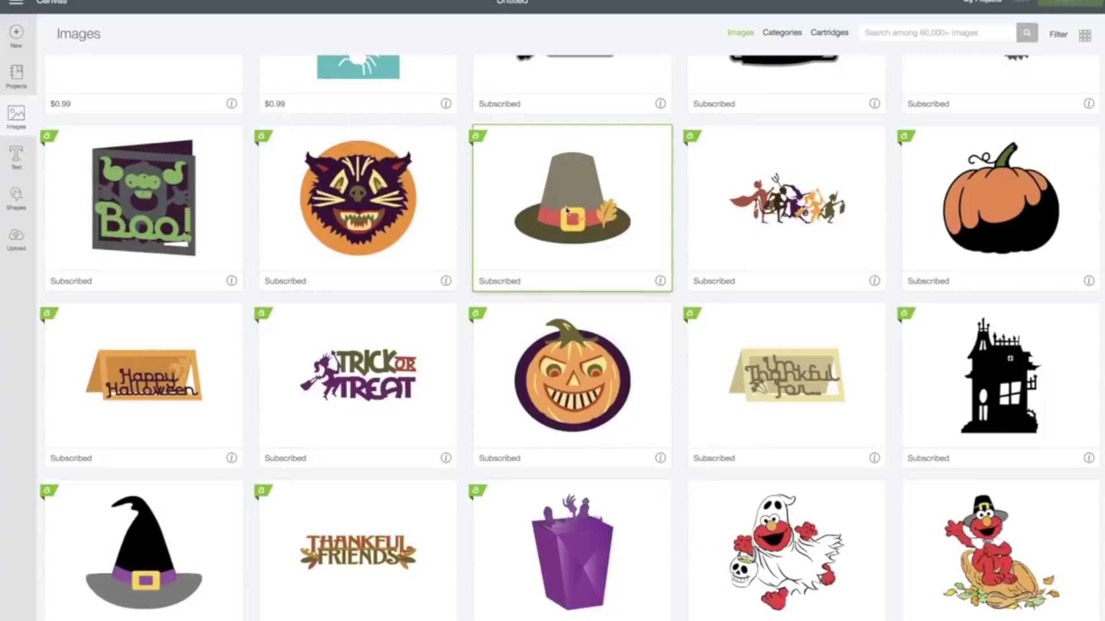
# - Insert the Pilgrim Hat, move it toward the top-left and set its width to 4 in
pyautogui.click(1035, 618)
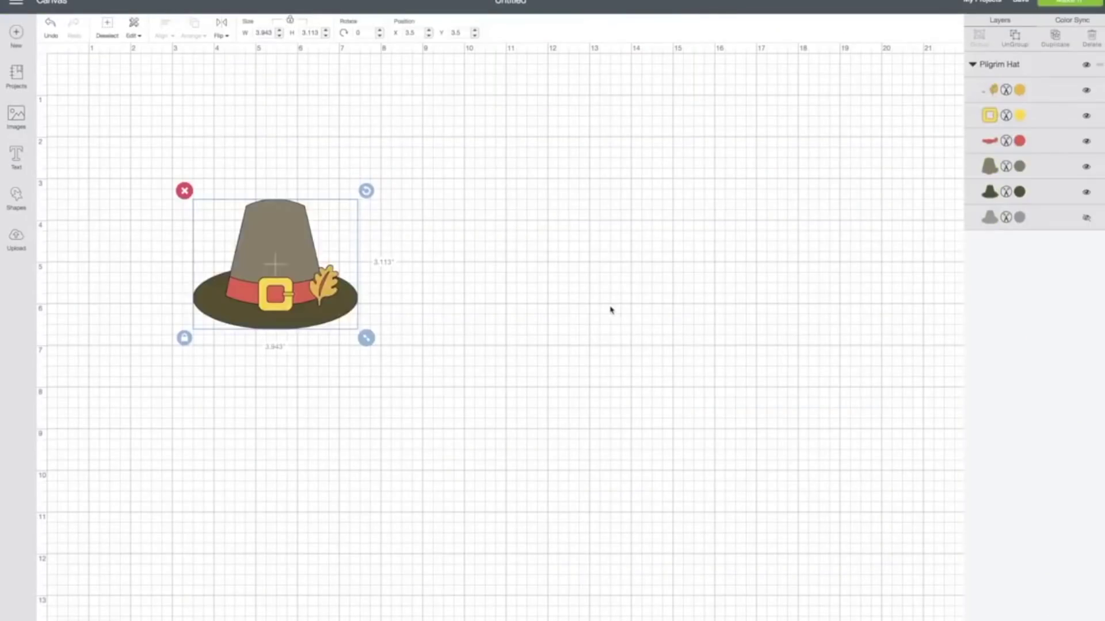
pyautogui.moveTo(298, 294); pyautogui.dragTo(240, 188)
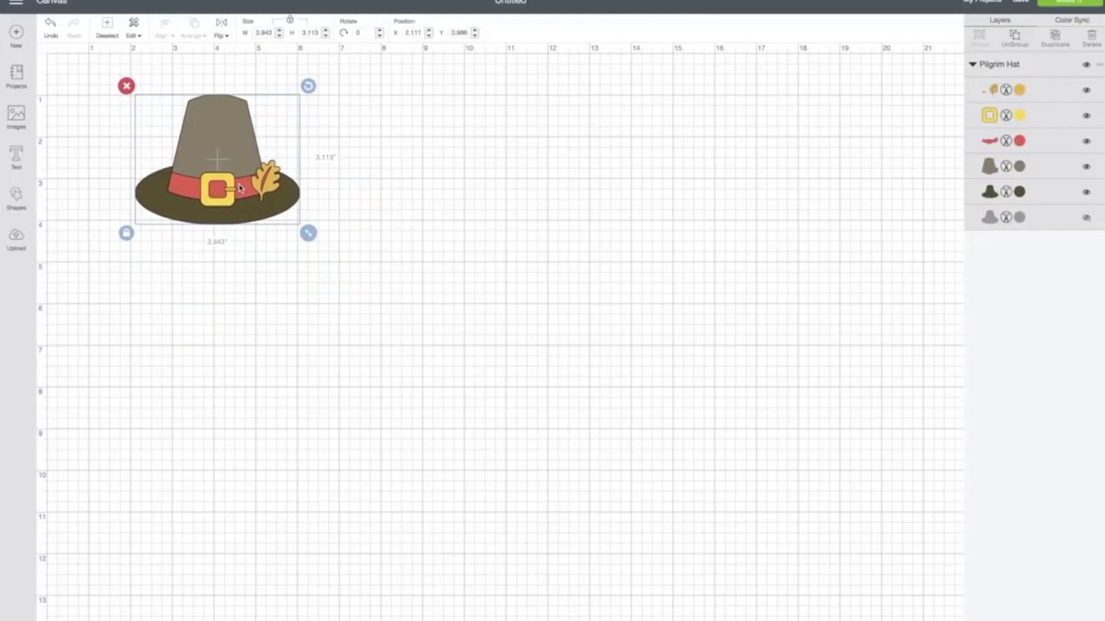
pyautogui.click(256, 33)
pyautogui.write('4')
pyautogui.press('Return')
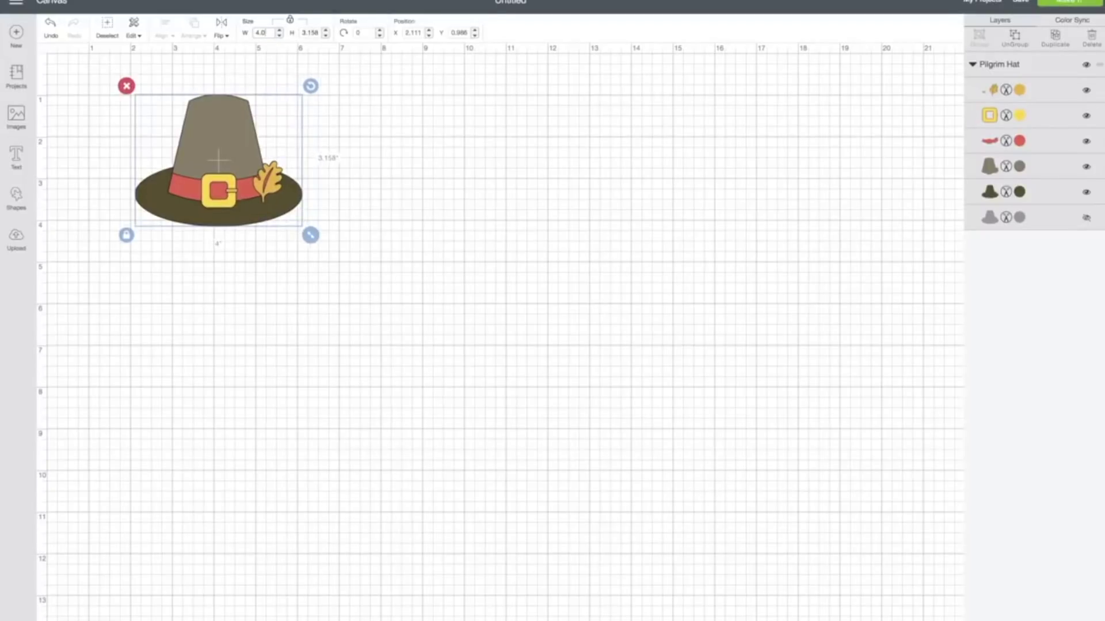
# - Compare the size lock on and off, then proportionally shrink the hat to 3.875 x 3.059 in
pyautogui.click(291, 22)
pyautogui.click(289, 22)
pyautogui.click(291, 21)
pyautogui.click(290, 20)
pyautogui.moveTo(312, 238)
pyautogui.mouseDown()
pyautogui.moveTo(377, 286)
pyautogui.moveTo(300, 228)
pyautogui.moveTo(303, 247)
pyautogui.moveTo(295, 242)
pyautogui.moveTo(305, 231)
pyautogui.mouseUp()
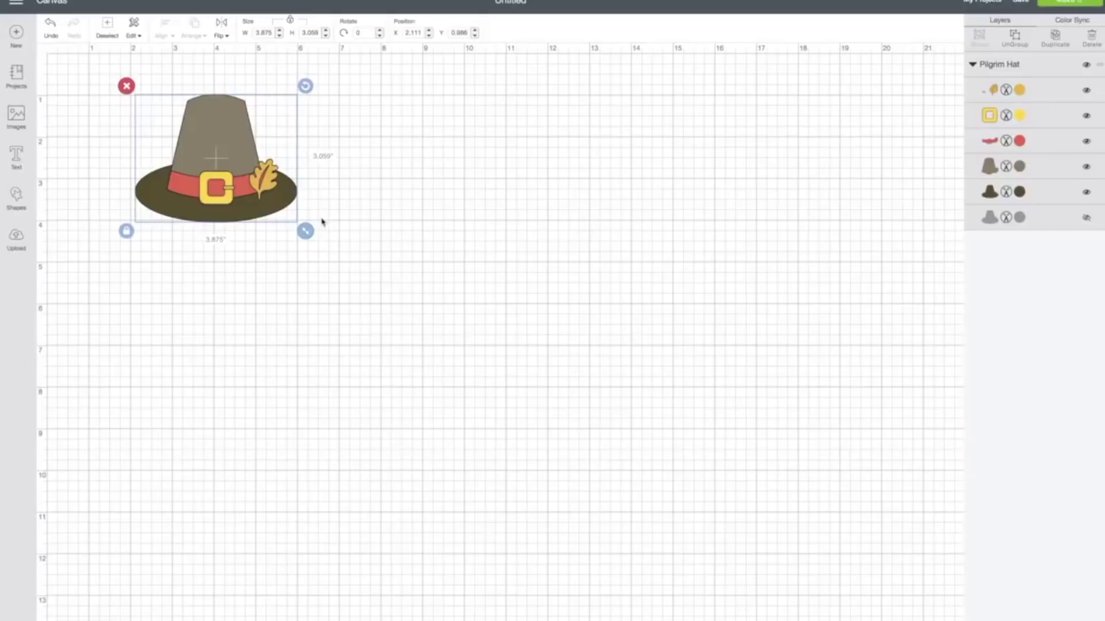
pyautogui.click(1080, 6)
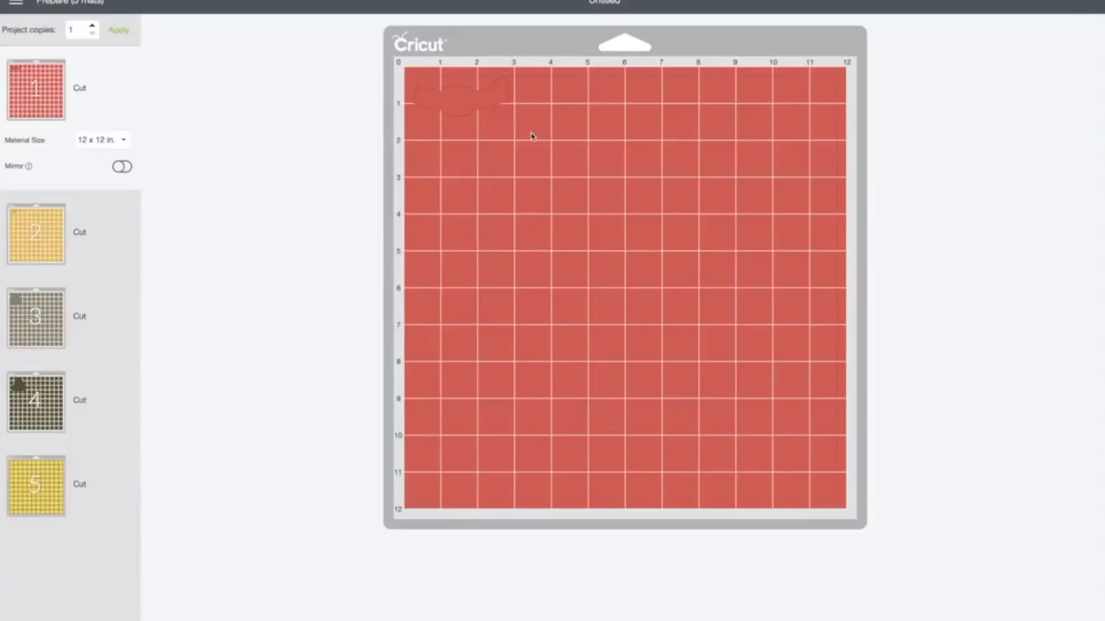
# - Preview the pieces on mats 2 to 5, then revisit the brim and crown mats
pyautogui.click(79, 264)
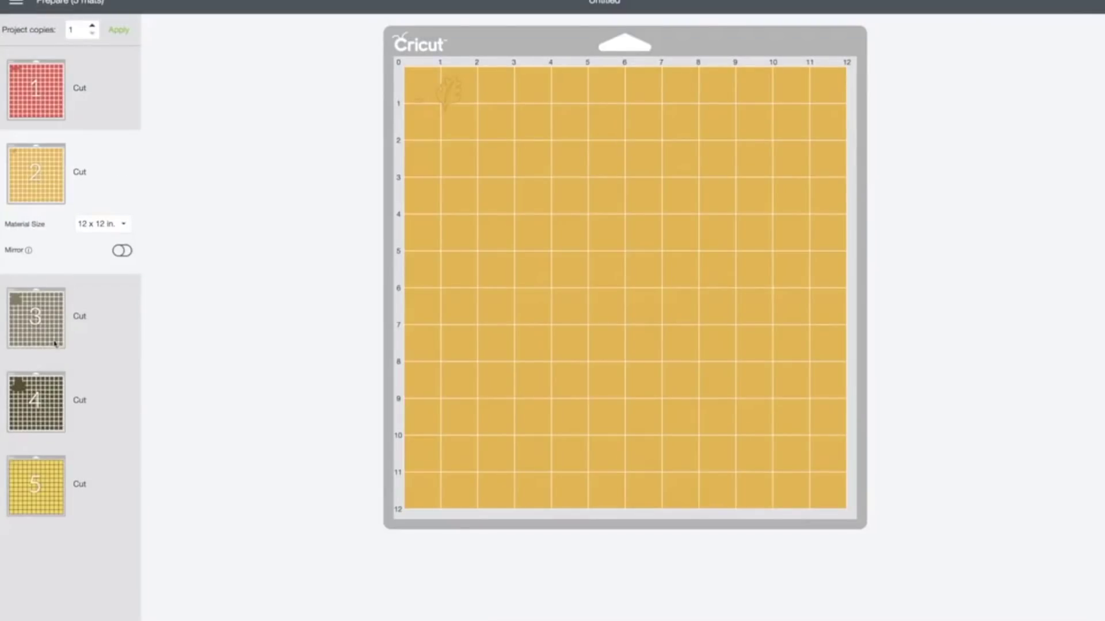
pyautogui.click(55, 343)
pyautogui.click(51, 402)
pyautogui.click(54, 483)
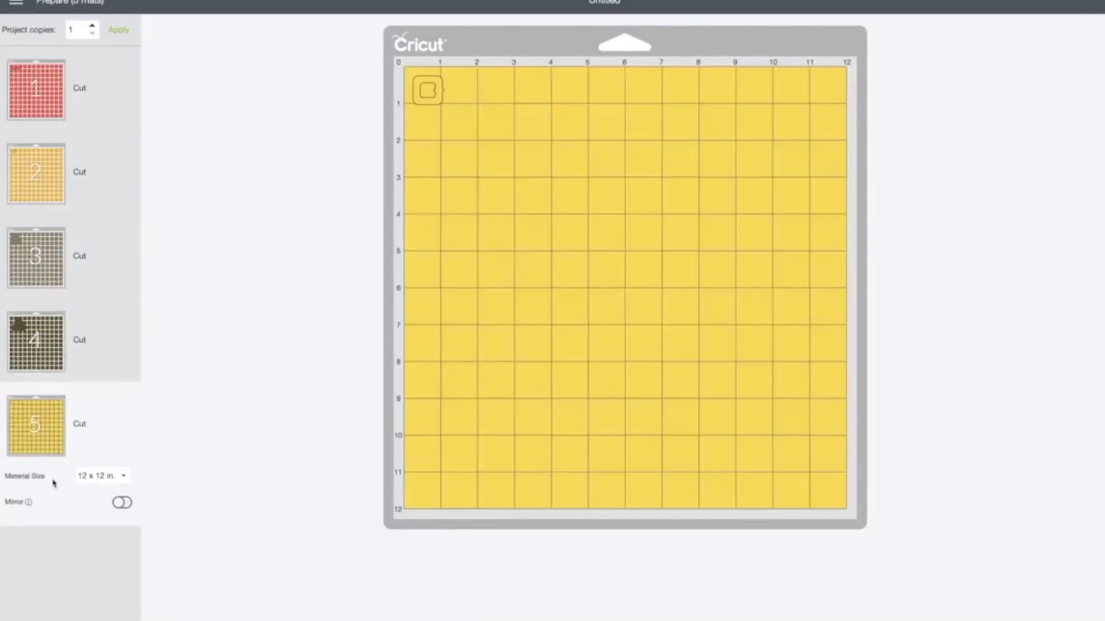
pyautogui.click(51, 352)
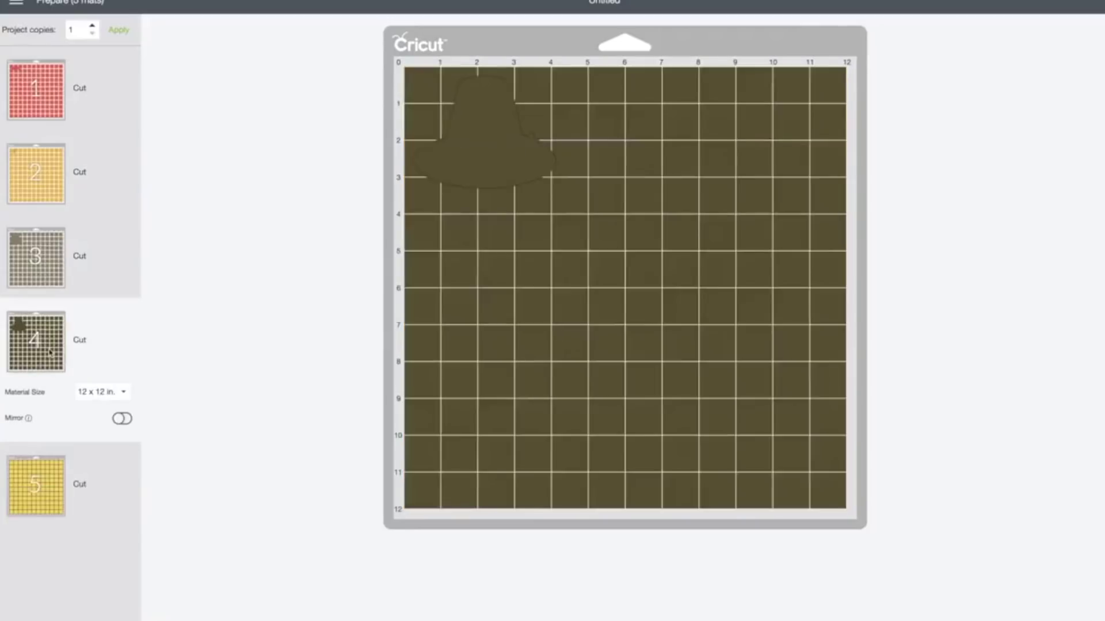
pyautogui.click(52, 278)
# - Recheck the leaf, band, crown, brim and buckle mats, then clear the project copies count
pyautogui.click(58, 183)
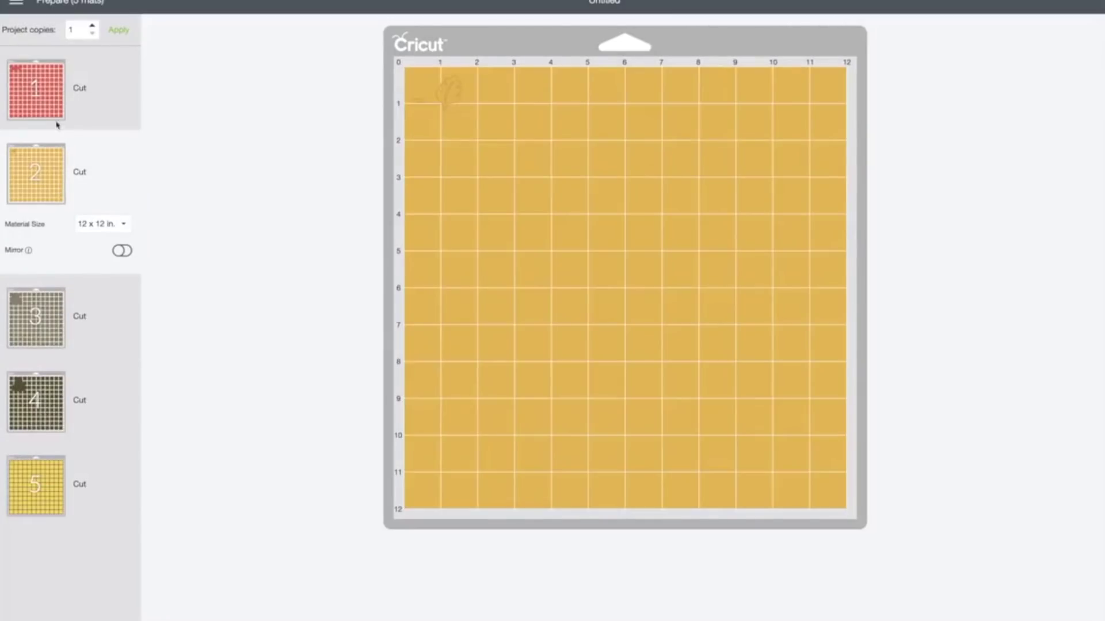
pyautogui.click(57, 107)
pyautogui.click(49, 231)
pyautogui.click(44, 324)
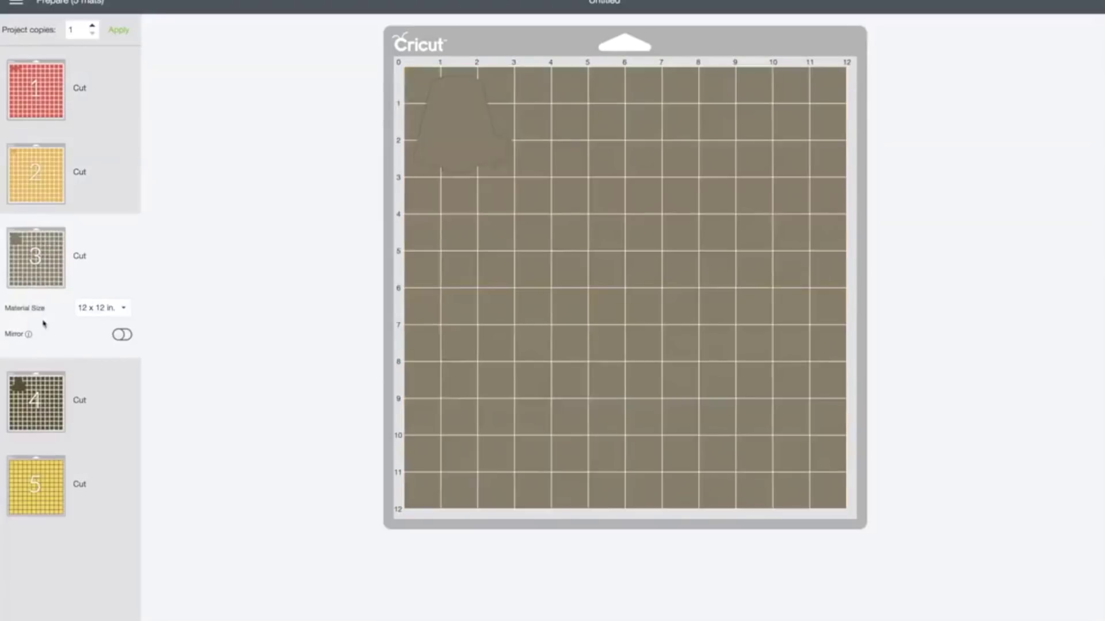
pyautogui.click(43, 386)
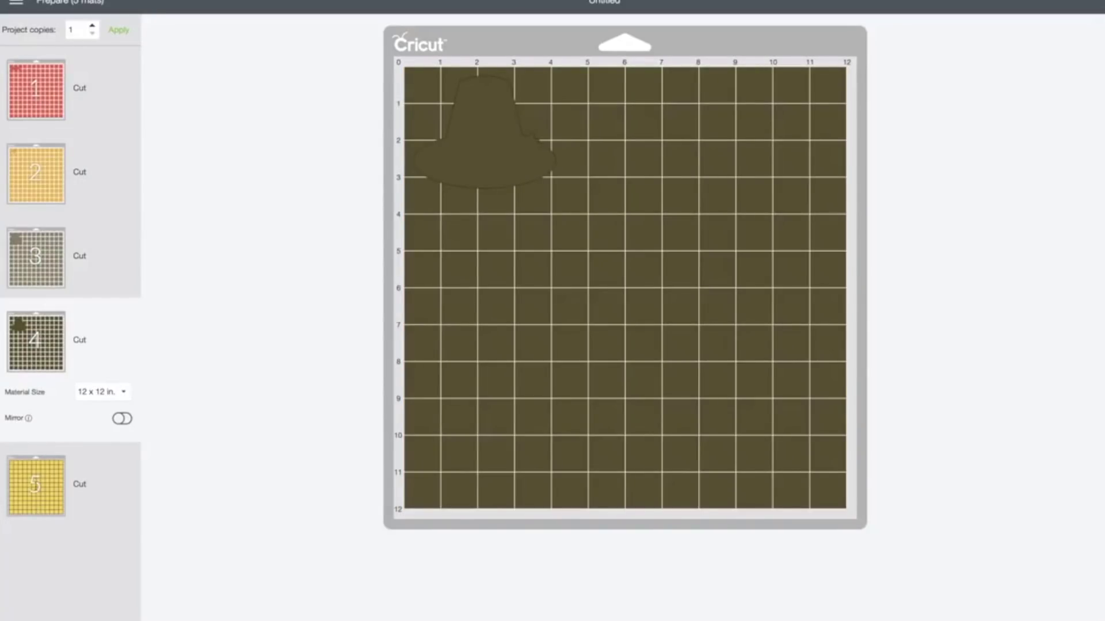
pyautogui.click(40, 472)
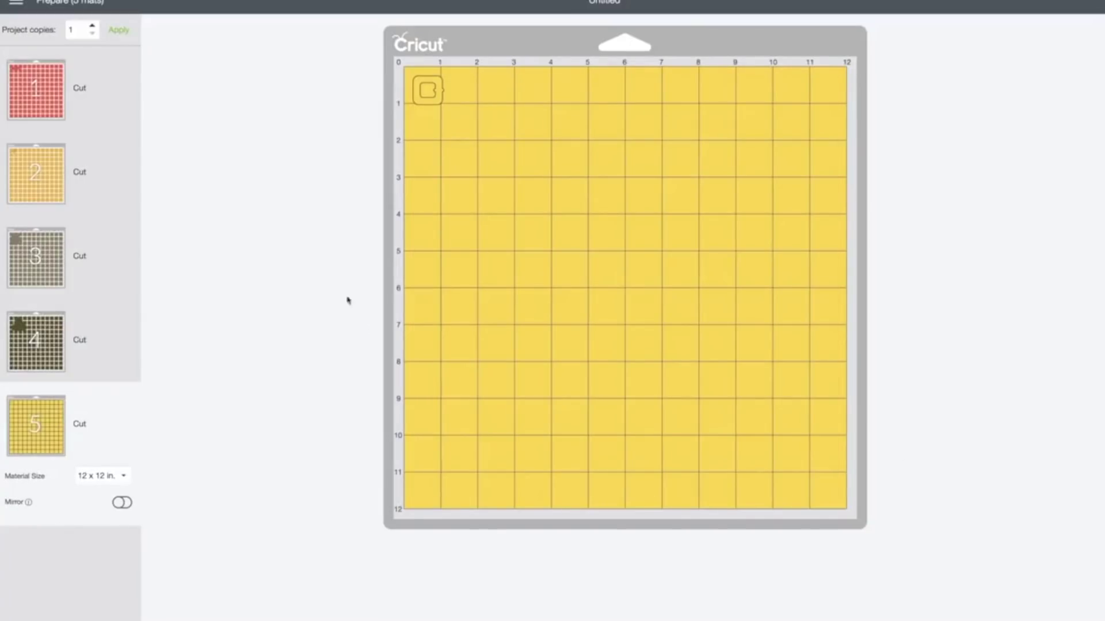
pyautogui.click(80, 30)
pyautogui.press('BackSpace')
# - Apply 20 project copies and scroll through the resulting mat list
pyautogui.press('Return')
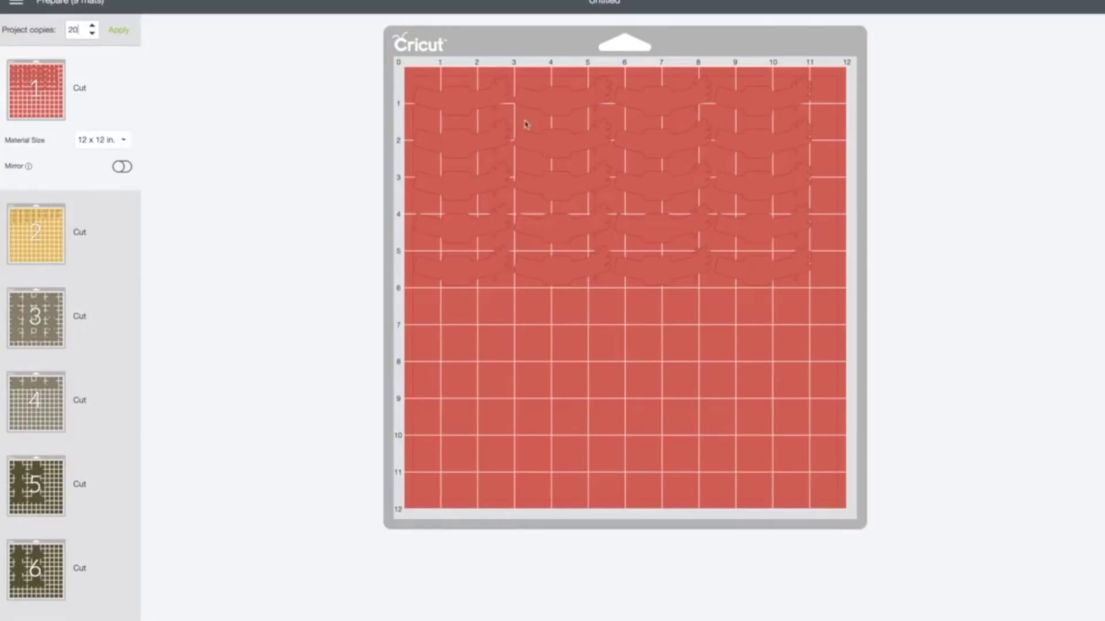
pyautogui.scroll(-4, 76, 400)
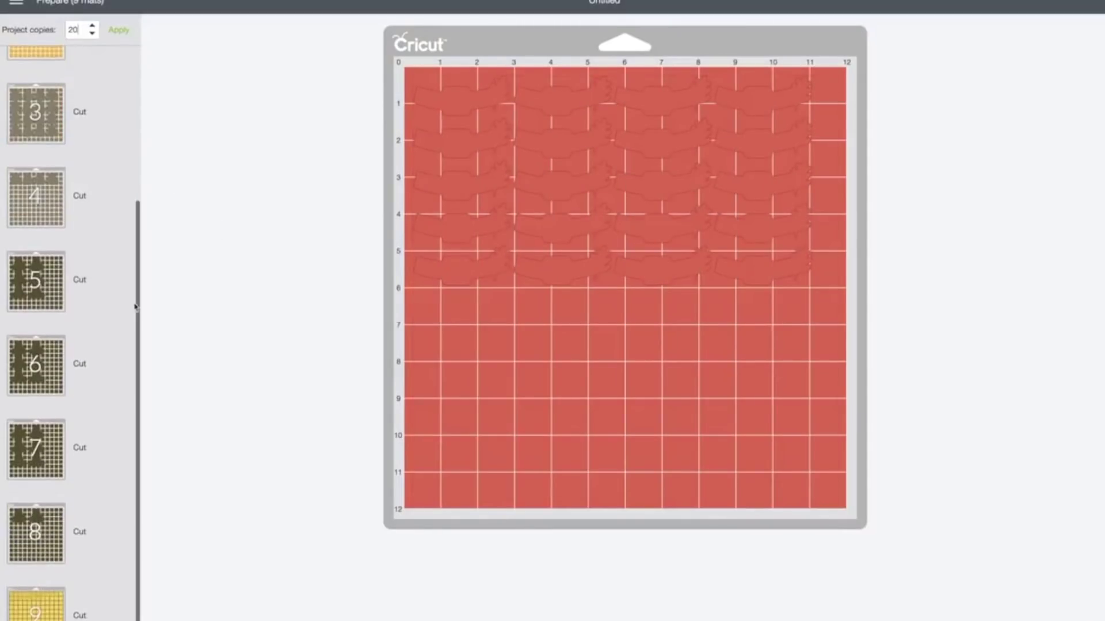
pyautogui.scroll(2, 74, 259)
pyautogui.scroll(1, 75, 260)
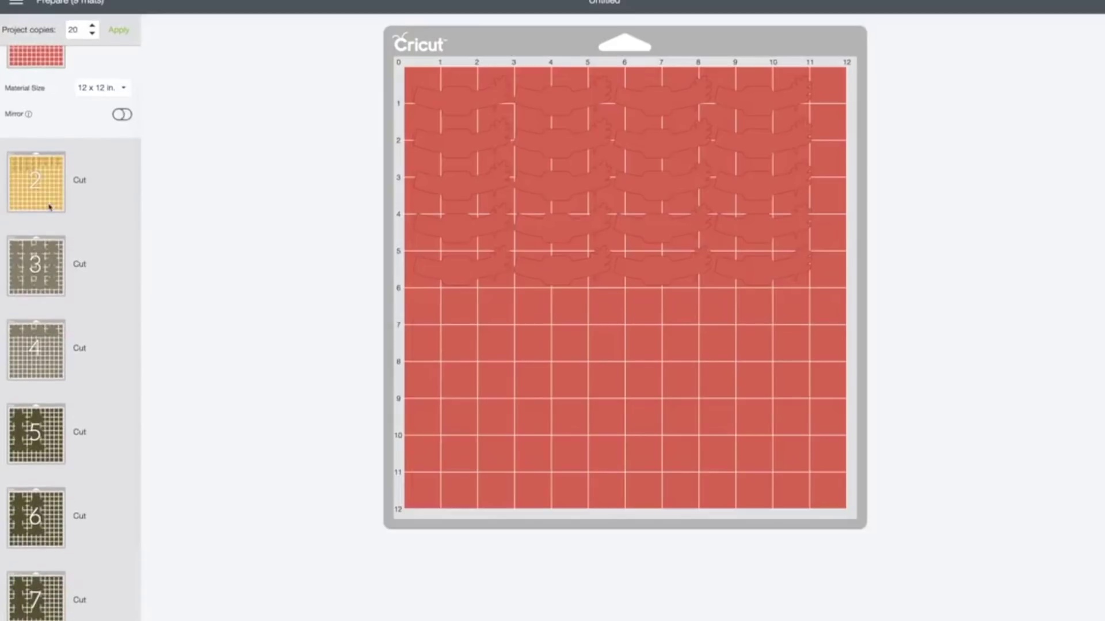
# - Preview the repeated leaves, crowns, brims, hats and buckles on mats 2 through 9
pyautogui.click(50, 208)
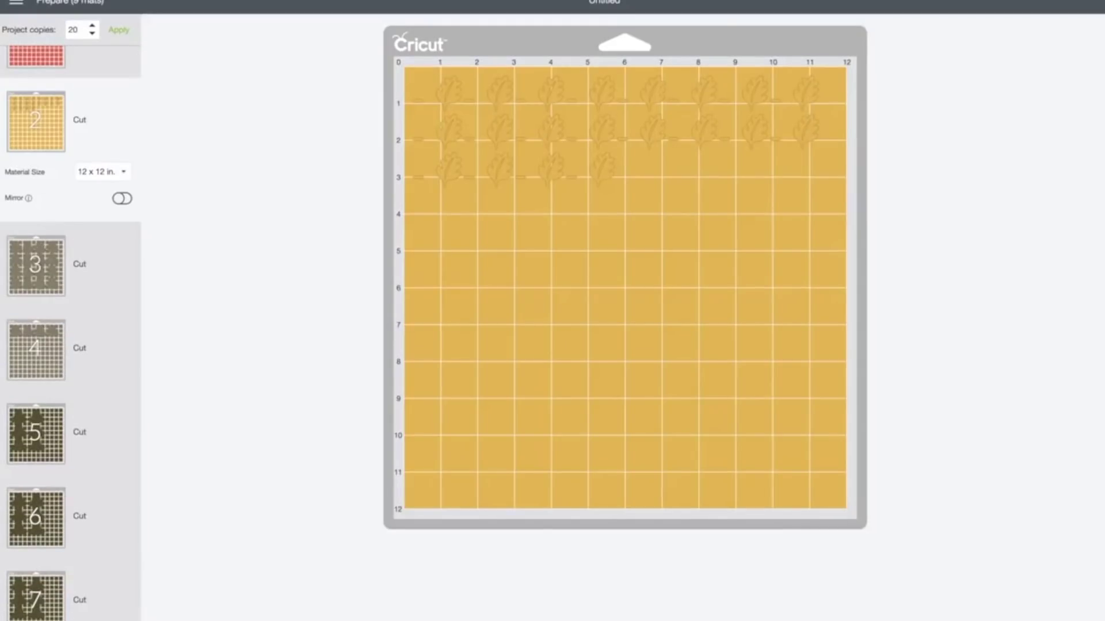
pyautogui.click(42, 250)
pyautogui.click(35, 349)
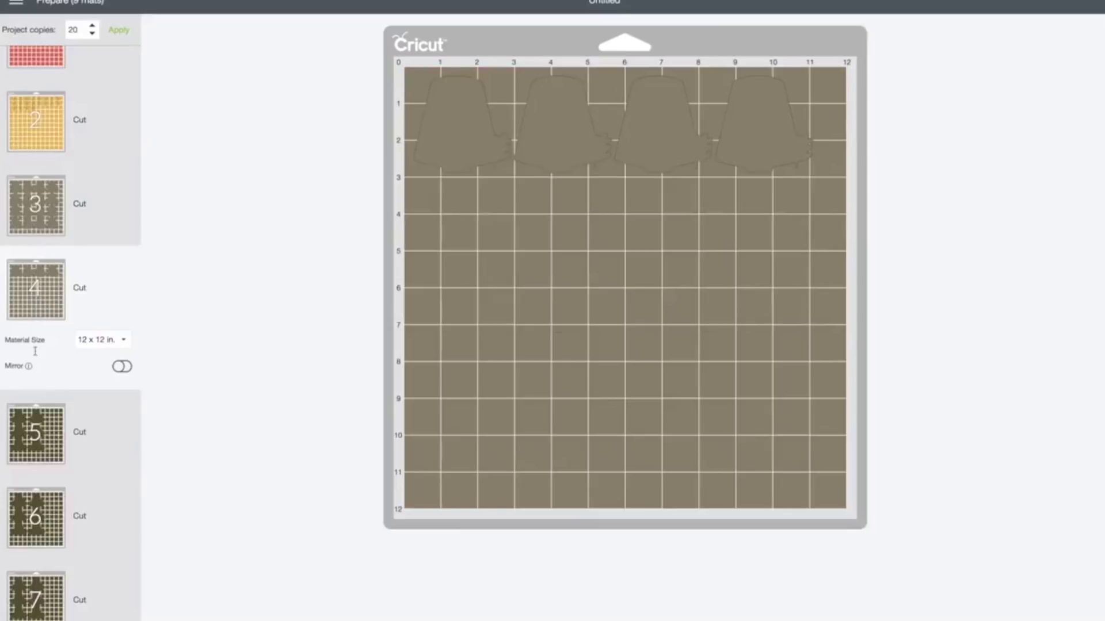
pyautogui.click(39, 428)
pyautogui.scroll(-3, 39, 428)
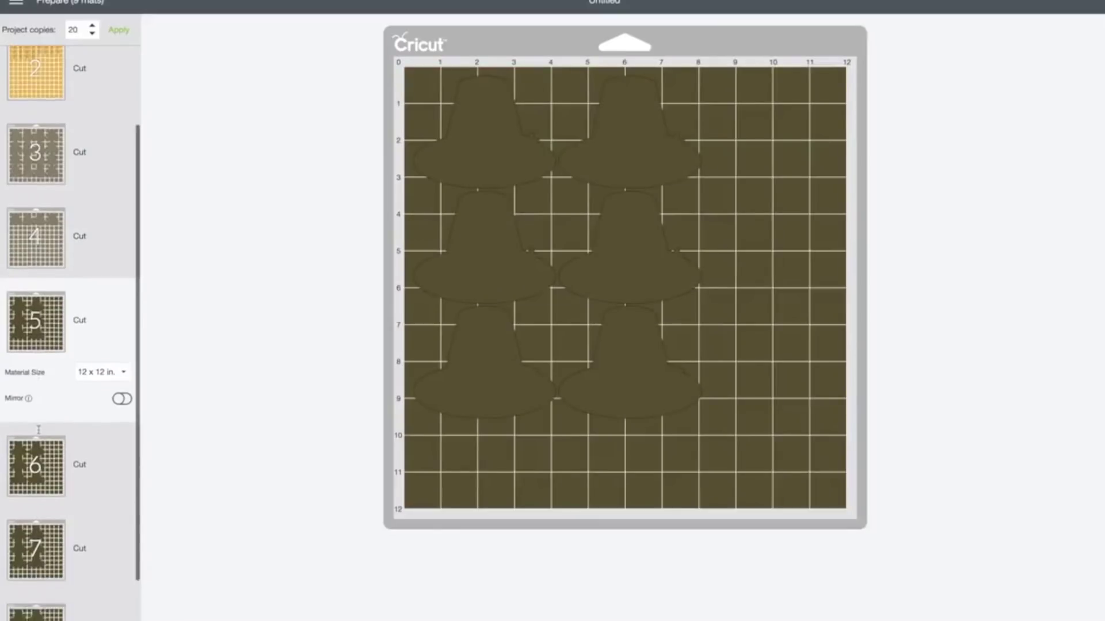
pyautogui.click(30, 383)
pyautogui.click(43, 451)
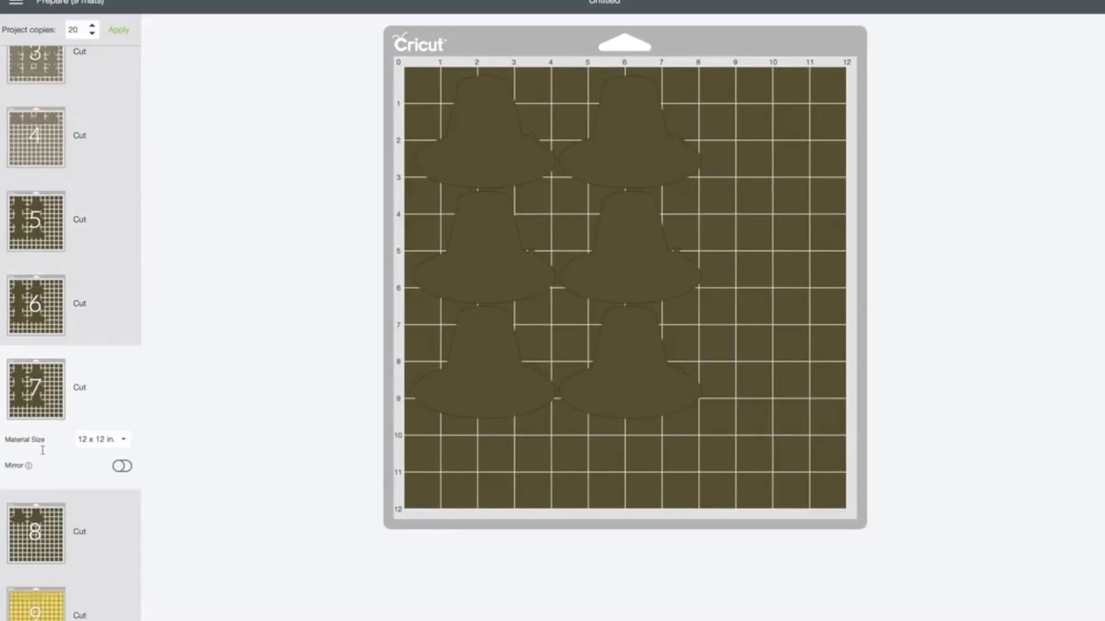
pyautogui.click(51, 557)
pyautogui.click(46, 613)
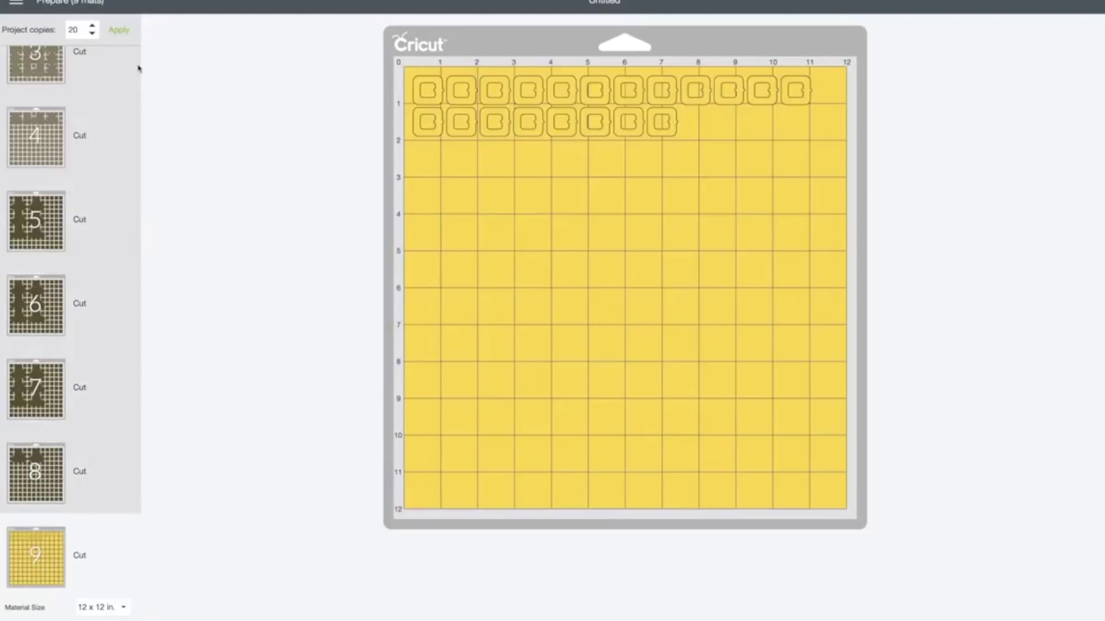
pyautogui.scroll(5, 94, 213)
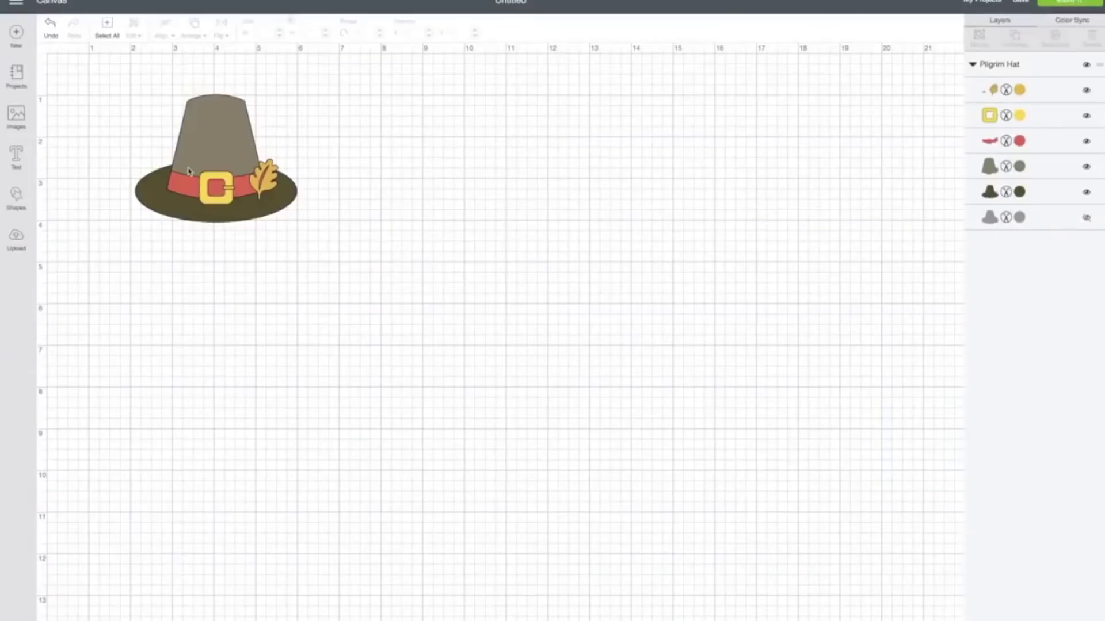
# - Delete the pilgrim hat and move the HAPPY HALLOWEEN! text near the top of the canvas
pyautogui.click(238, 163)
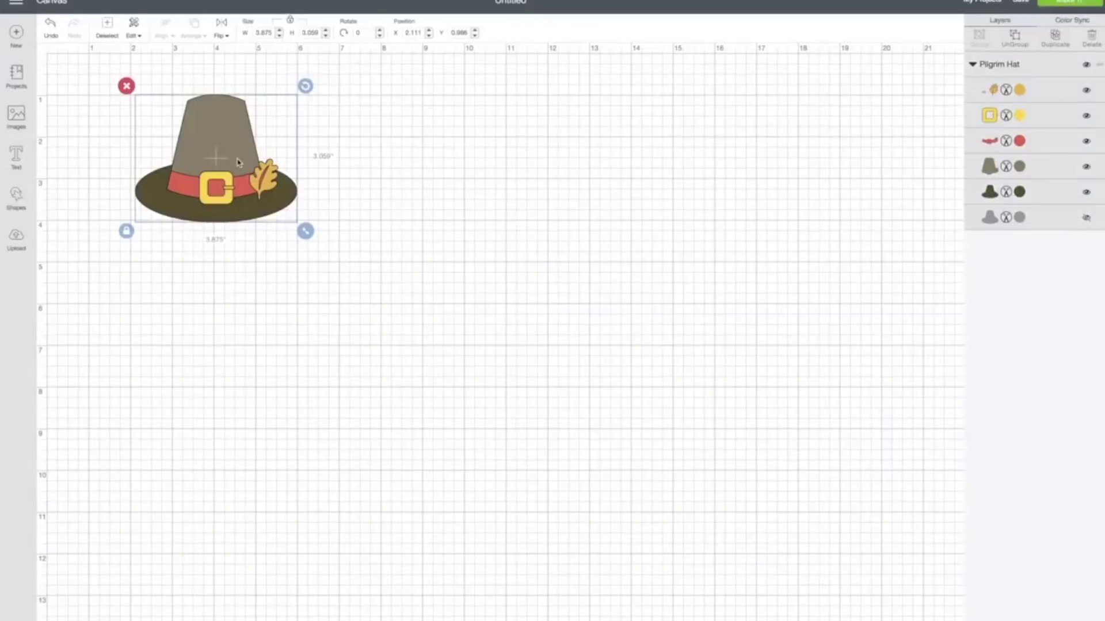
pyautogui.press('Delete')
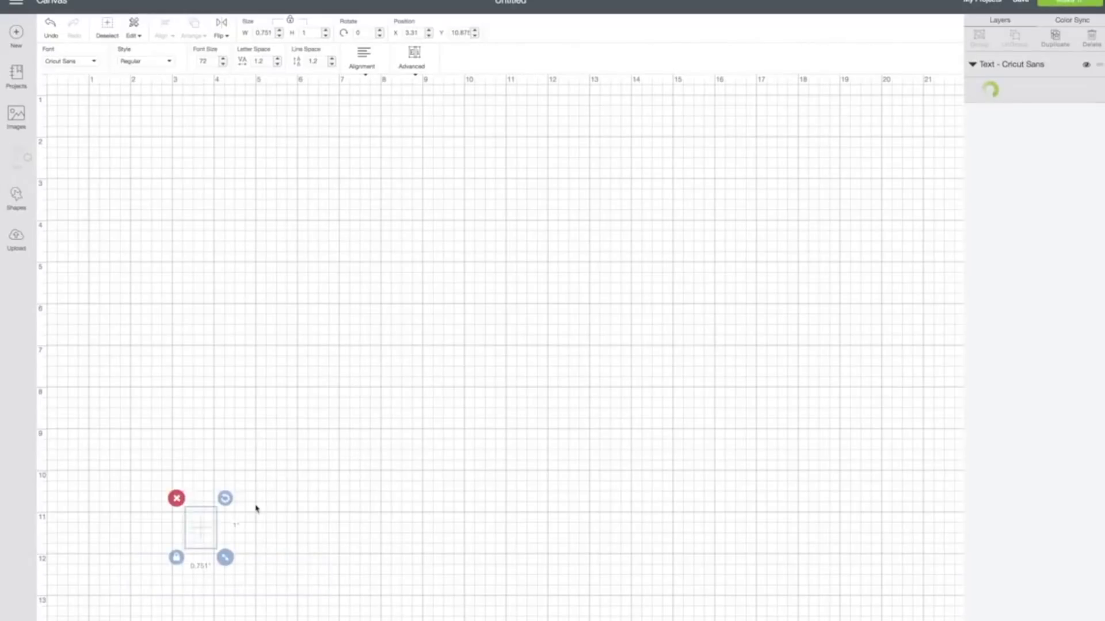
pyautogui.moveTo(330, 527); pyautogui.dragTo(234, 160)
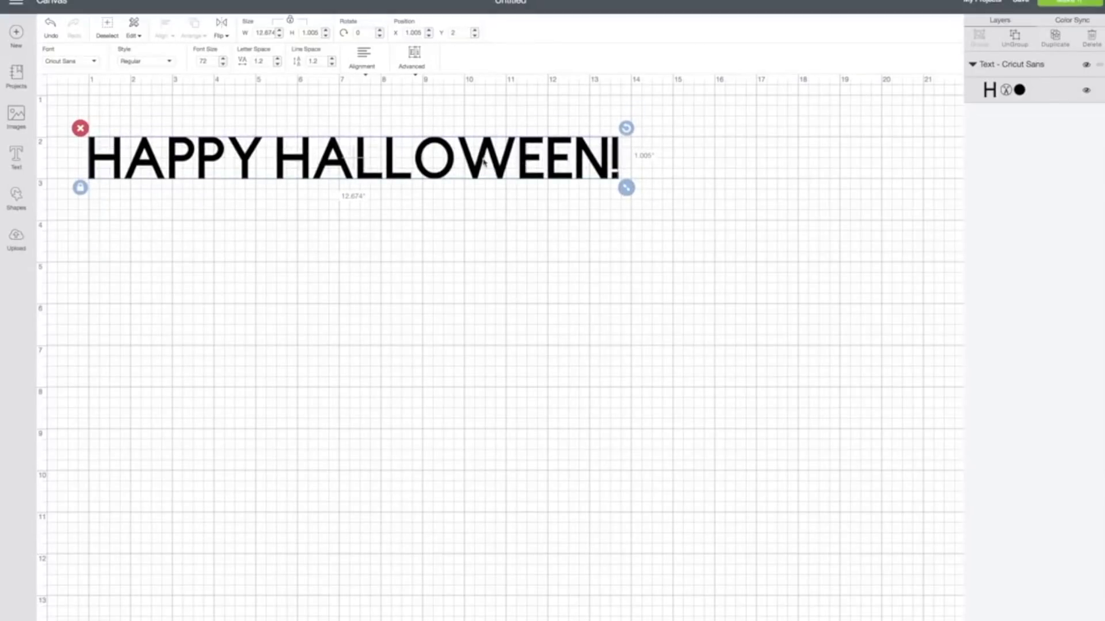
# - Browse the font list without leaving Cricut Sans, then select all the HAPPY HALLOWEEN! wording
pyautogui.click(98, 62)
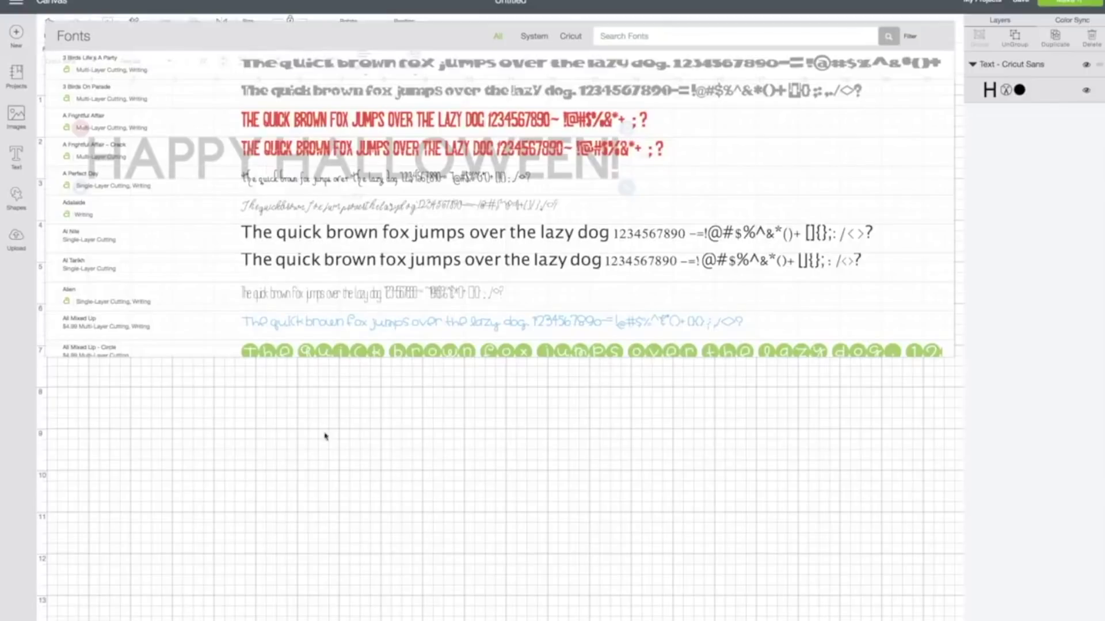
pyautogui.click(324, 455)
pyautogui.doubleClick(306, 155)
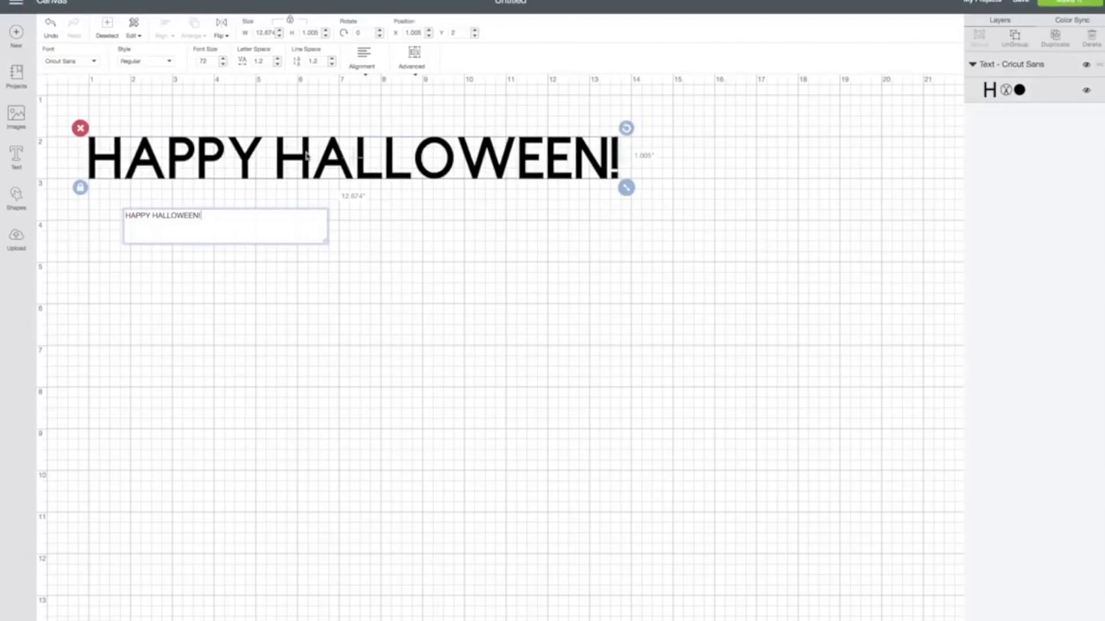
pyautogui.click(95, 64)
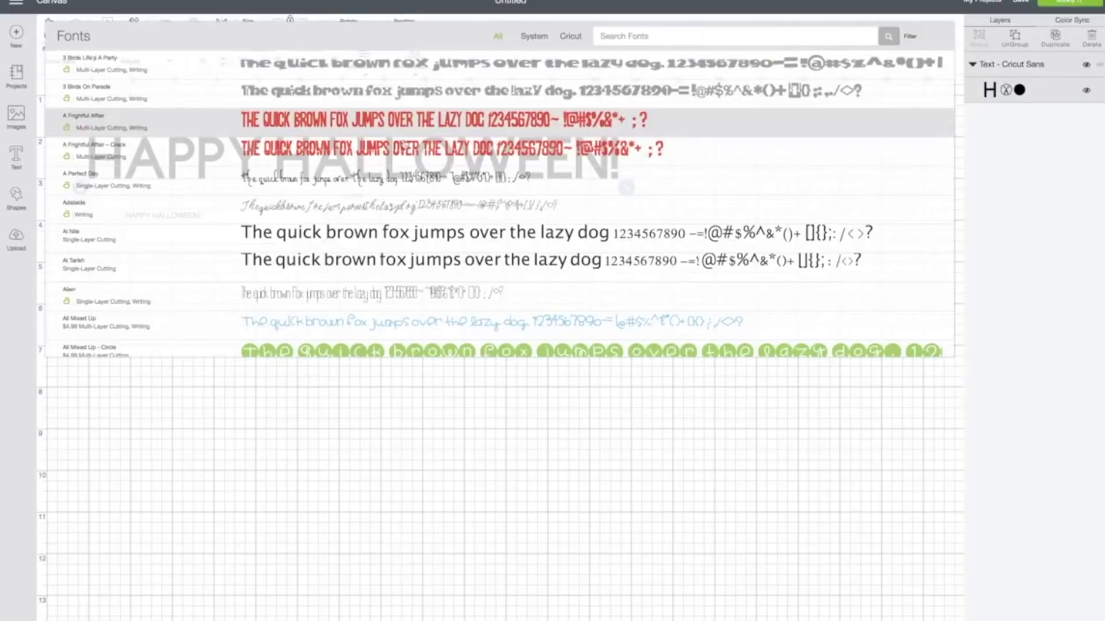
pyautogui.click(309, 371)
pyautogui.click(185, 163)
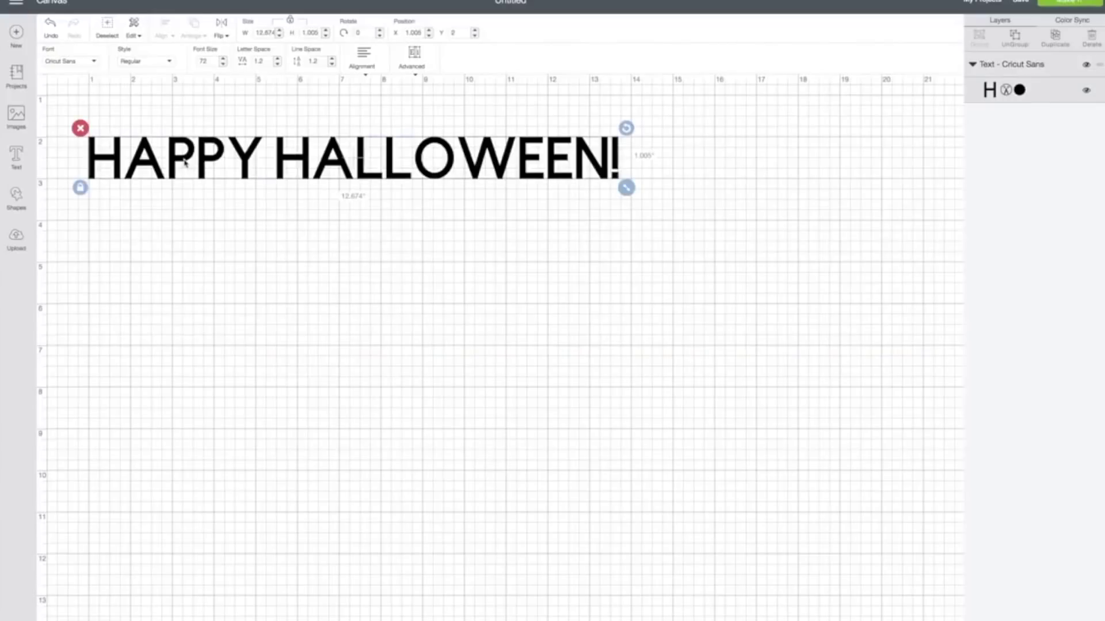
pyautogui.doubleClick(185, 163)
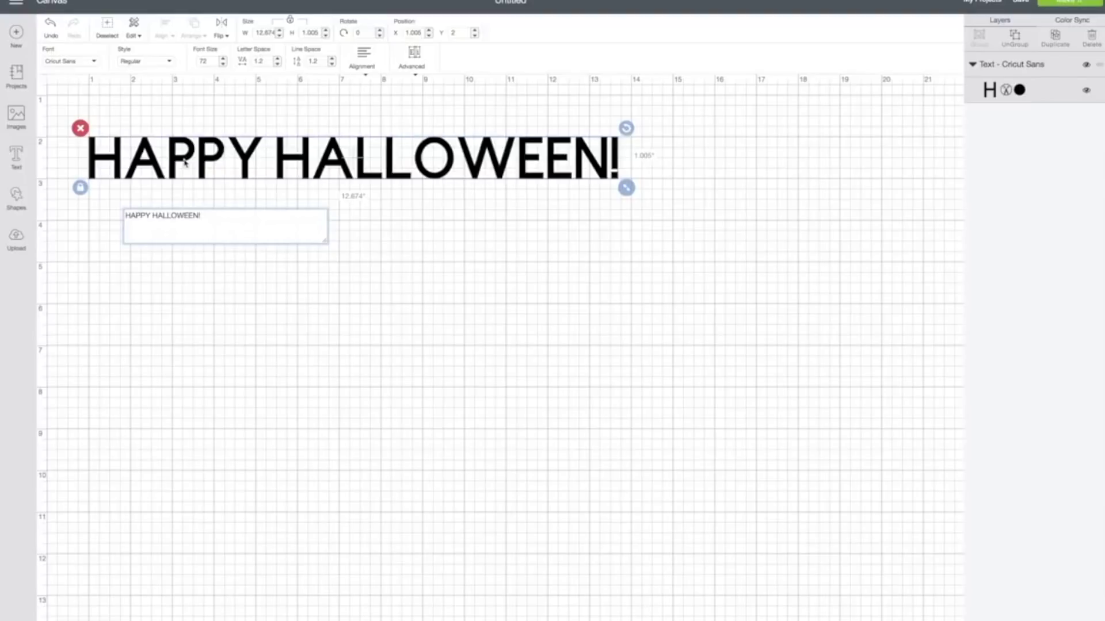
pyautogui.hotkey('ctrl', 'a')
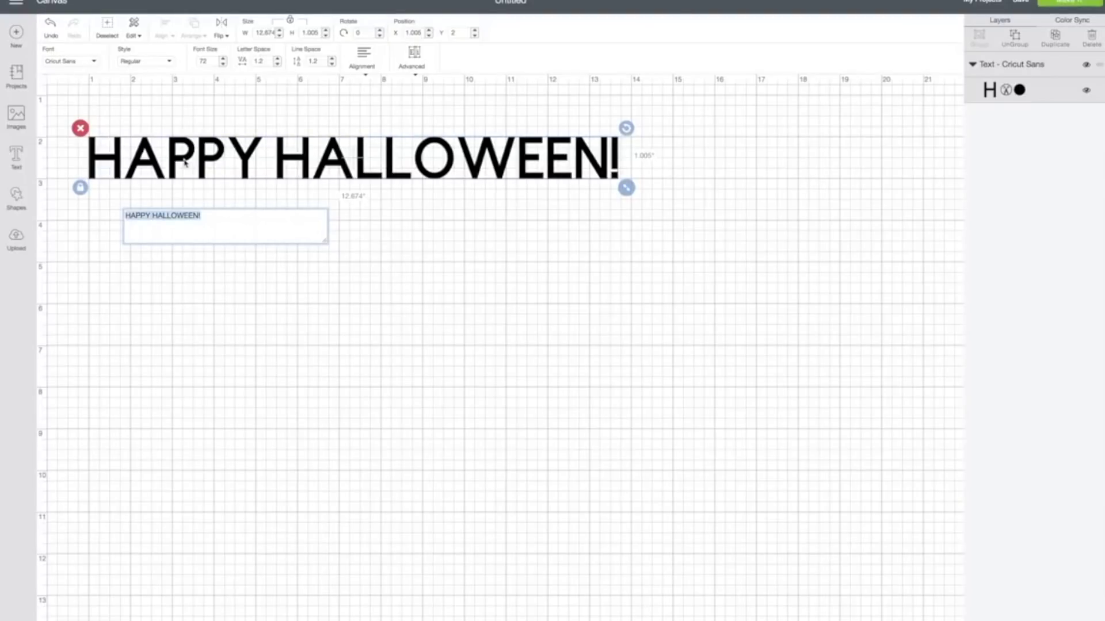
# - Browse the font list under the System, Cricut and All filters
pyautogui.click(93, 63)
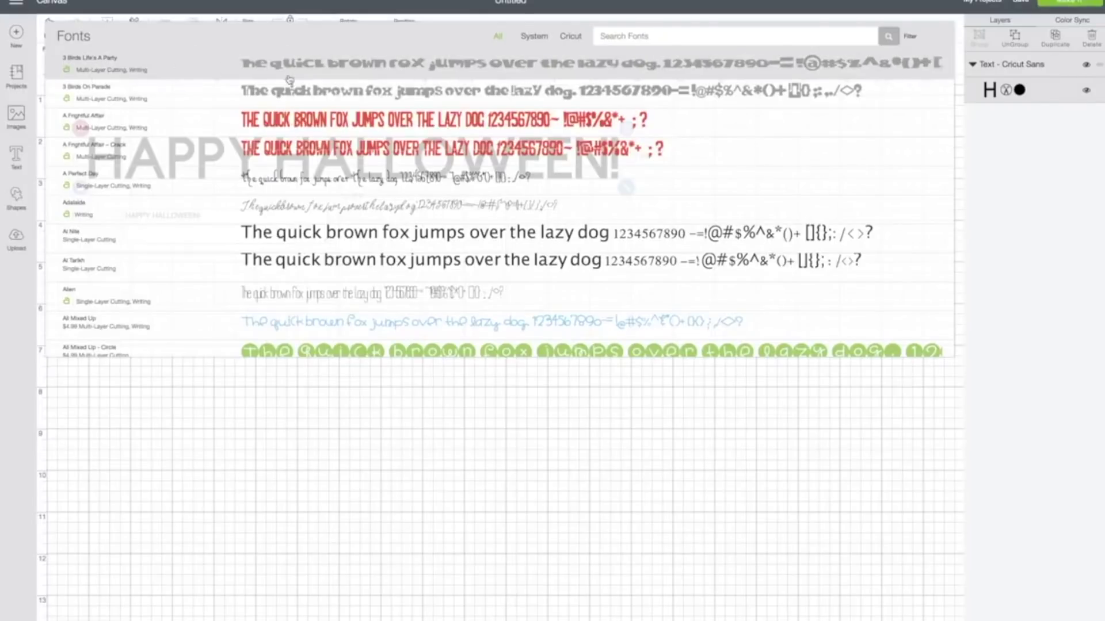
pyautogui.scroll(-1, 584, 190)
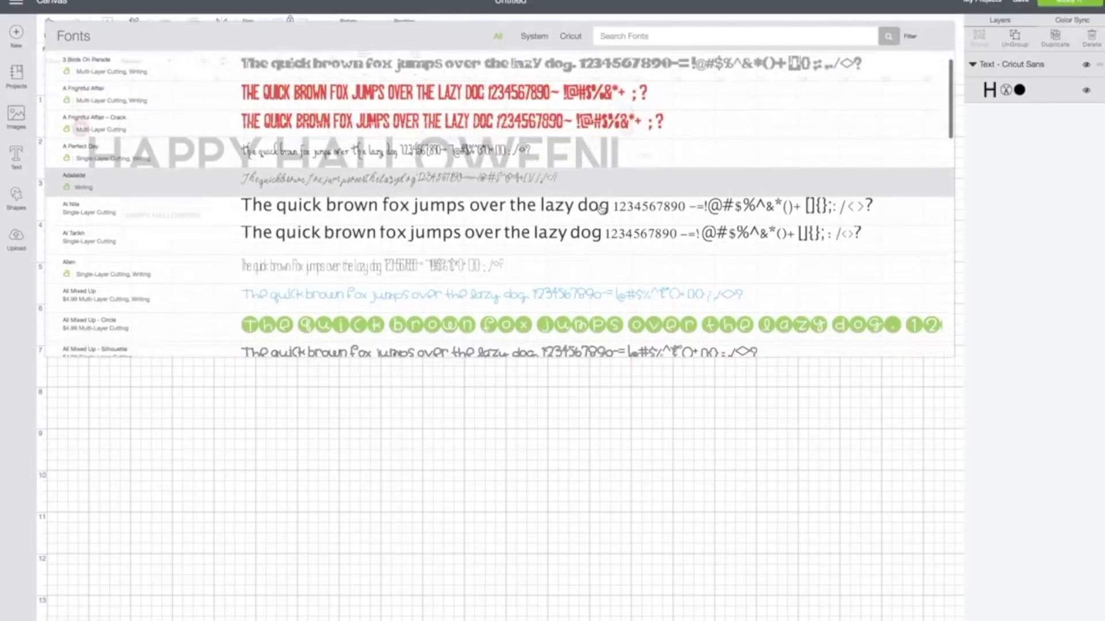
pyautogui.scroll(1, 575, 173)
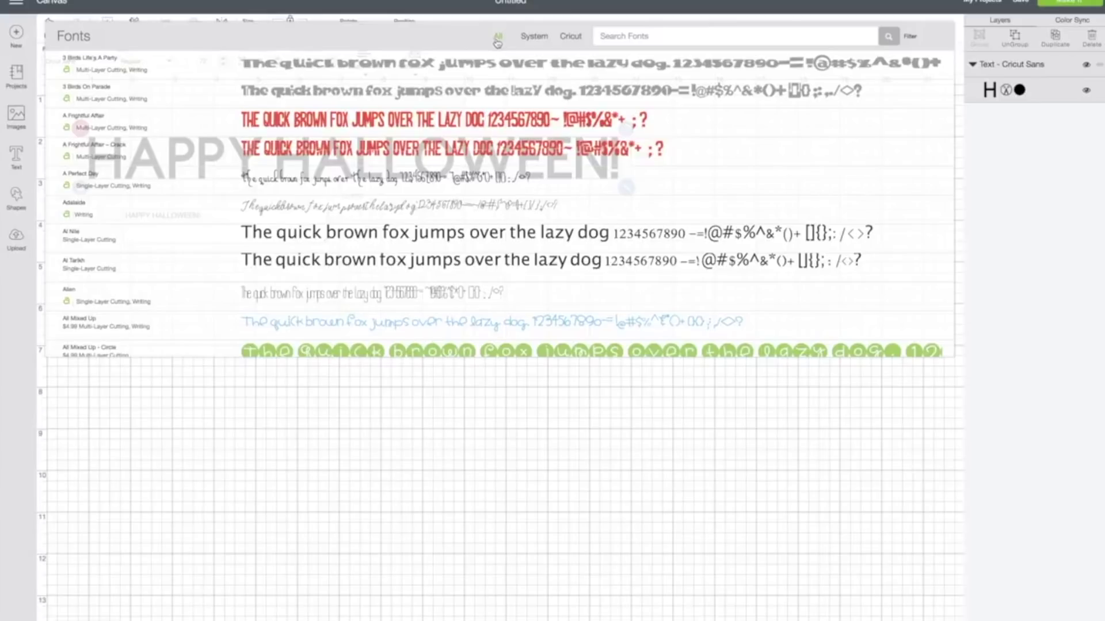
pyautogui.click(534, 37)
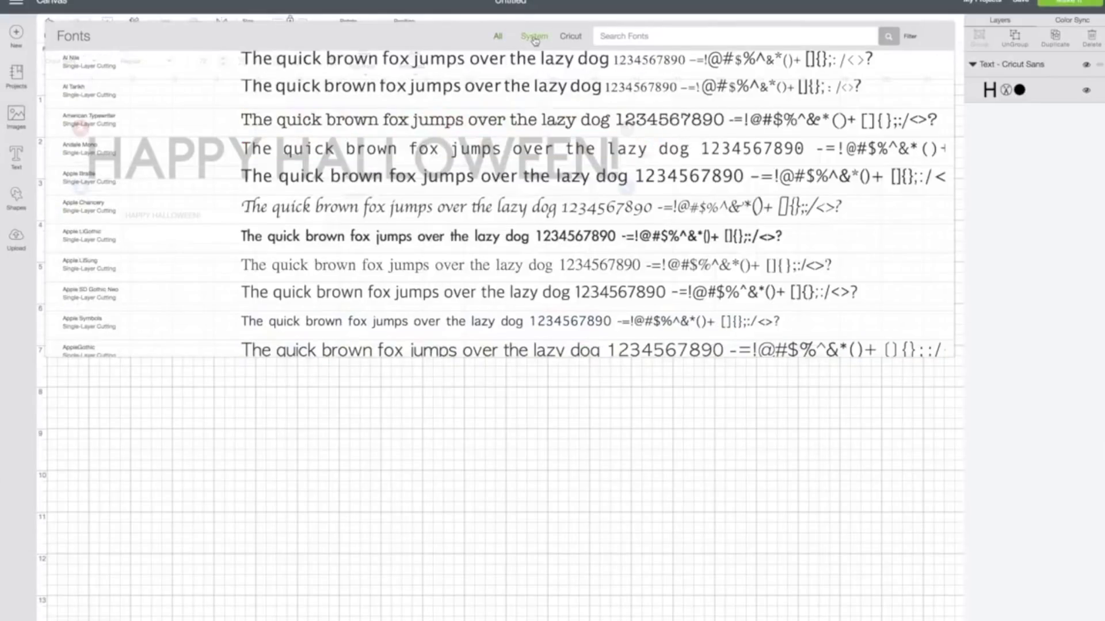
pyautogui.scroll(-5, 506, 293)
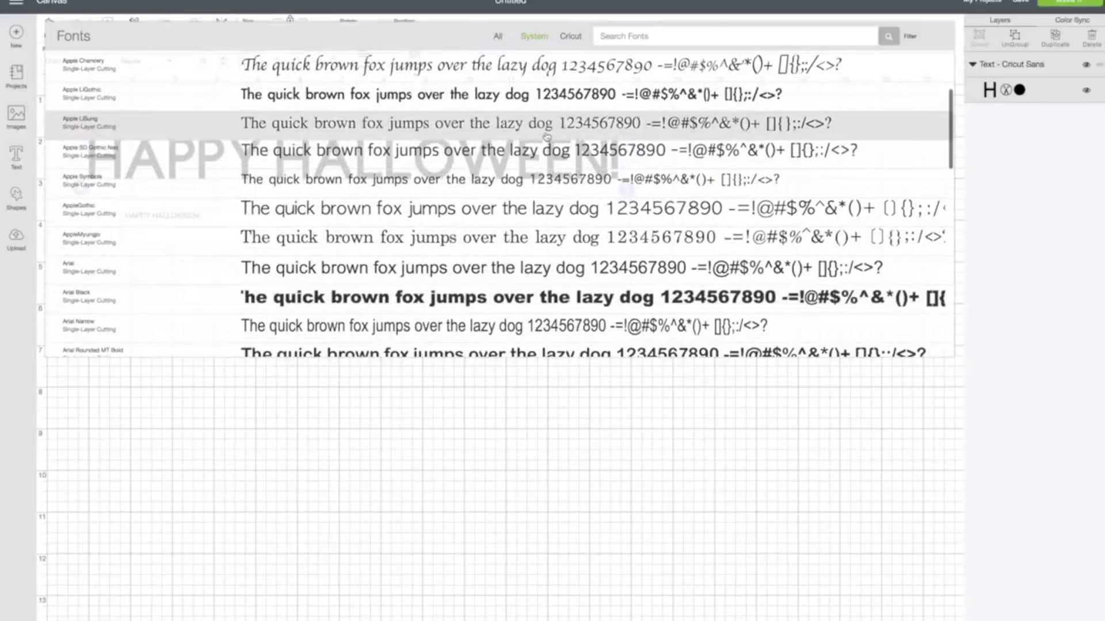
pyautogui.click(568, 36)
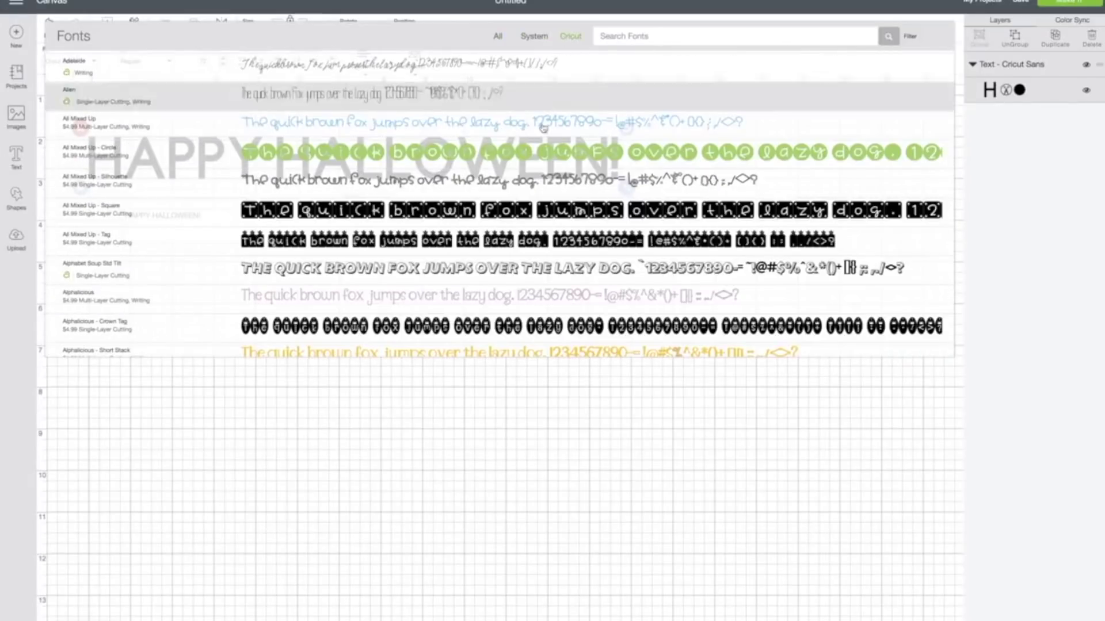
pyautogui.scroll(-15, 548, 269)
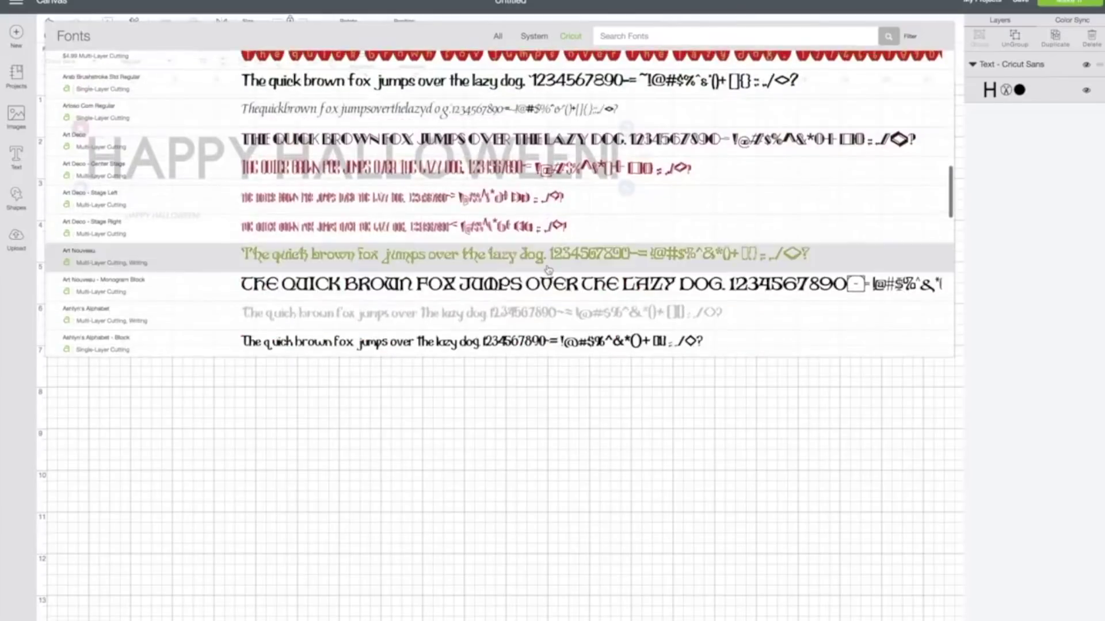
pyautogui.scroll(3, 548, 270)
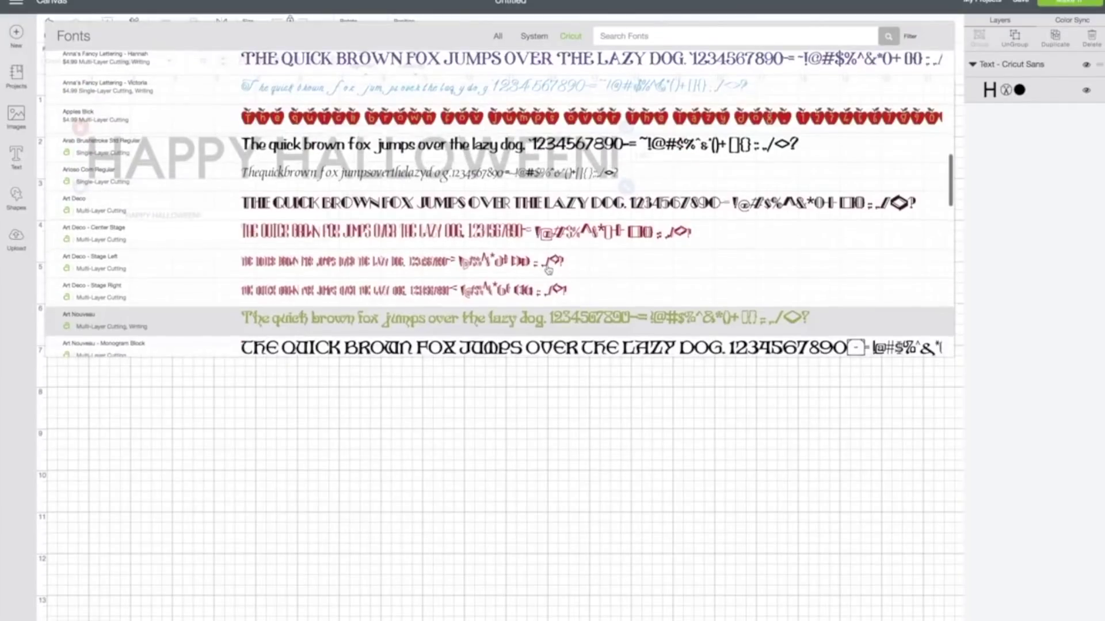
pyautogui.click(498, 37)
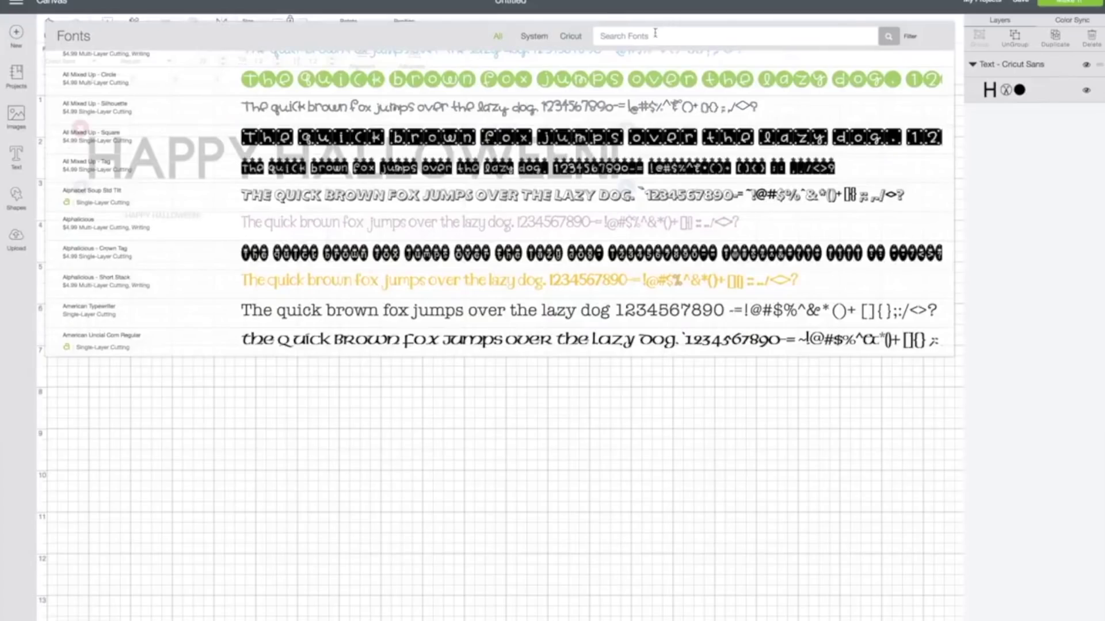
# - Scroll through all fonts and apply Boink Corn to the HAPPY HALLOWEEN! text
pyautogui.scroll(-15, 514, 168)
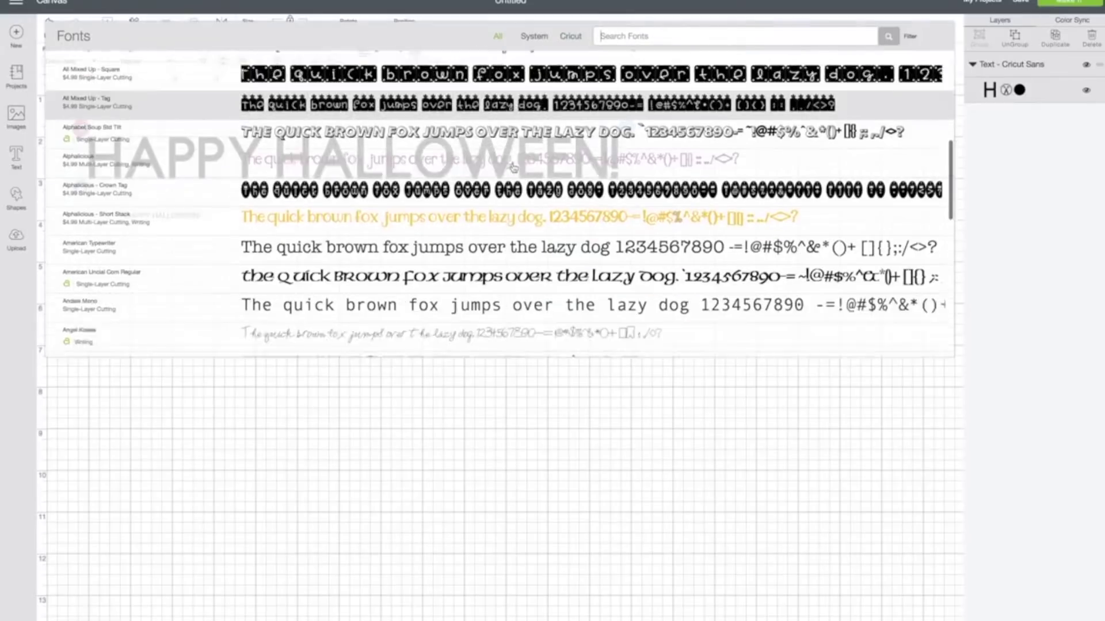
pyautogui.scroll(-15, 514, 168)
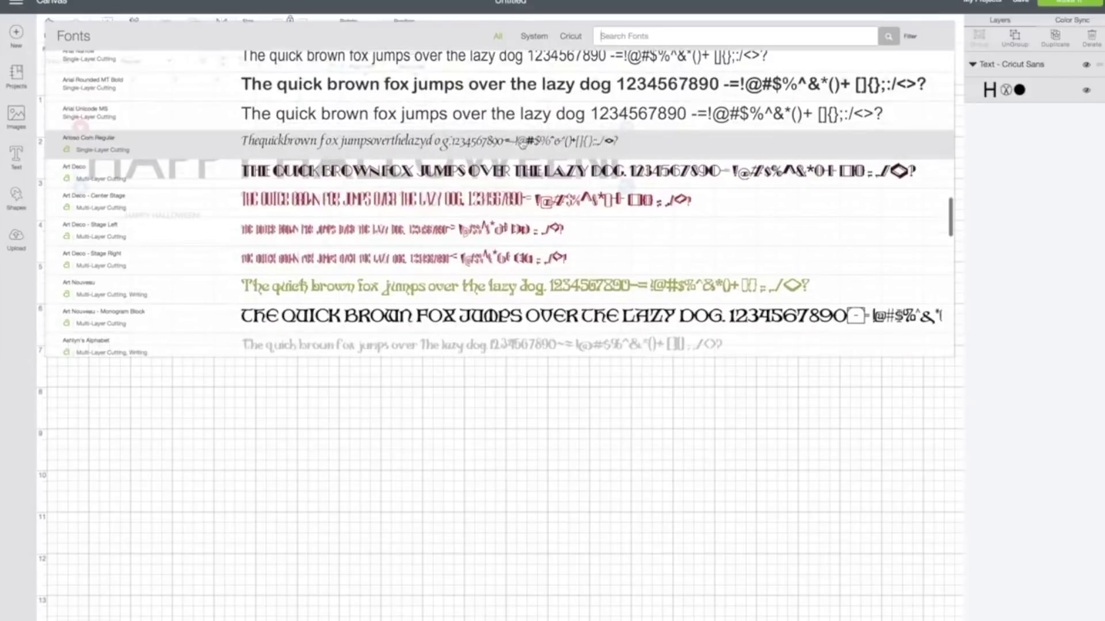
pyautogui.scroll(-5, 522, 143)
pyautogui.scroll(-5, 523, 144)
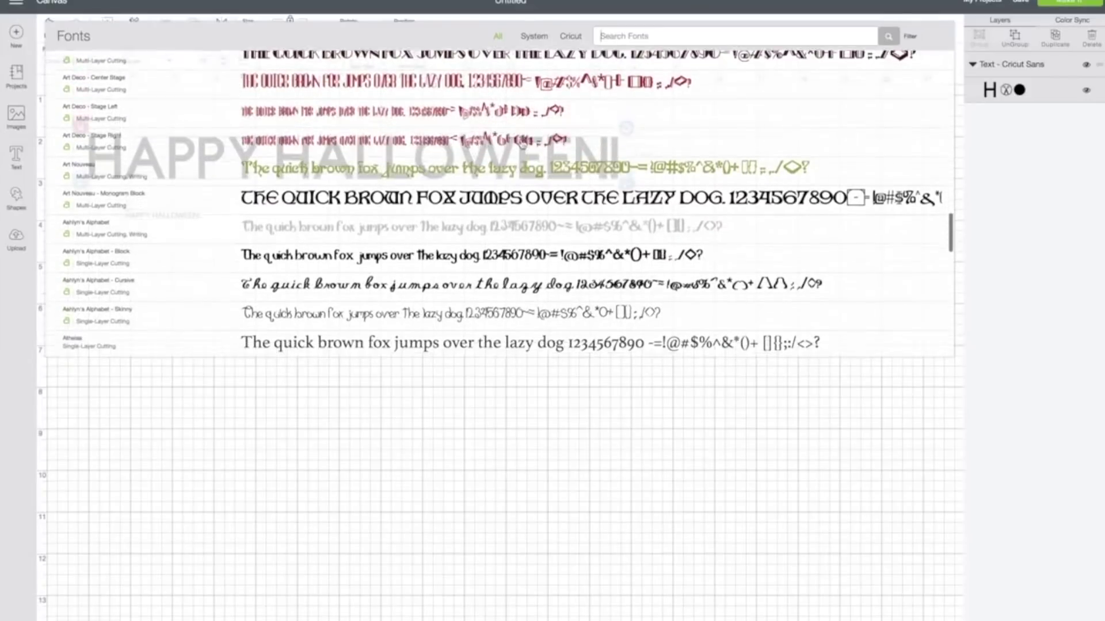
pyautogui.scroll(-5, 523, 144)
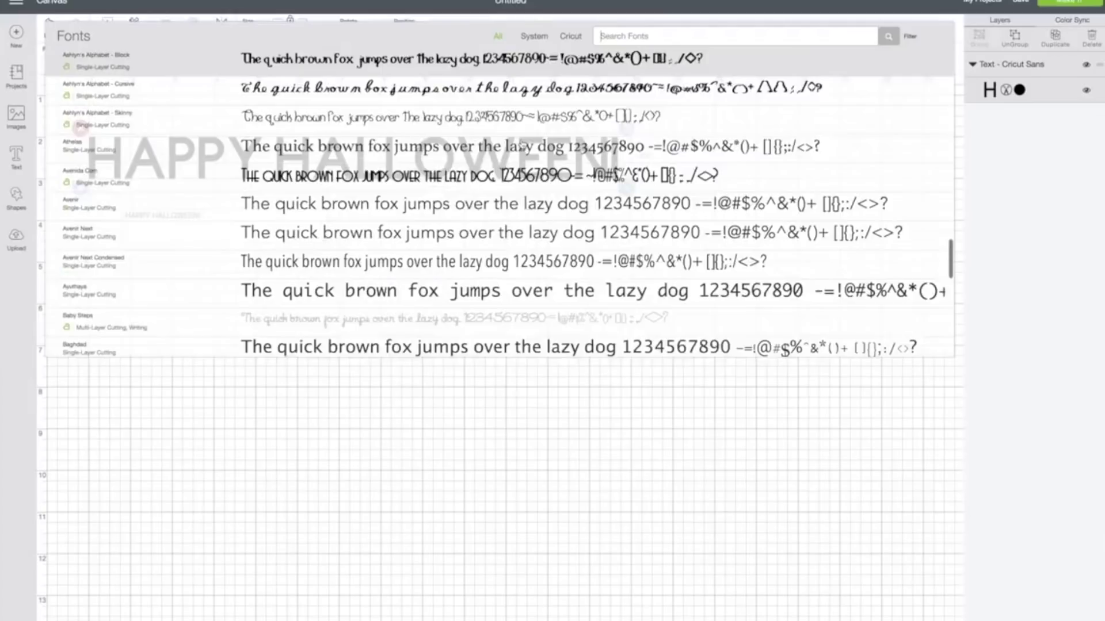
pyautogui.scroll(-5, 521, 142)
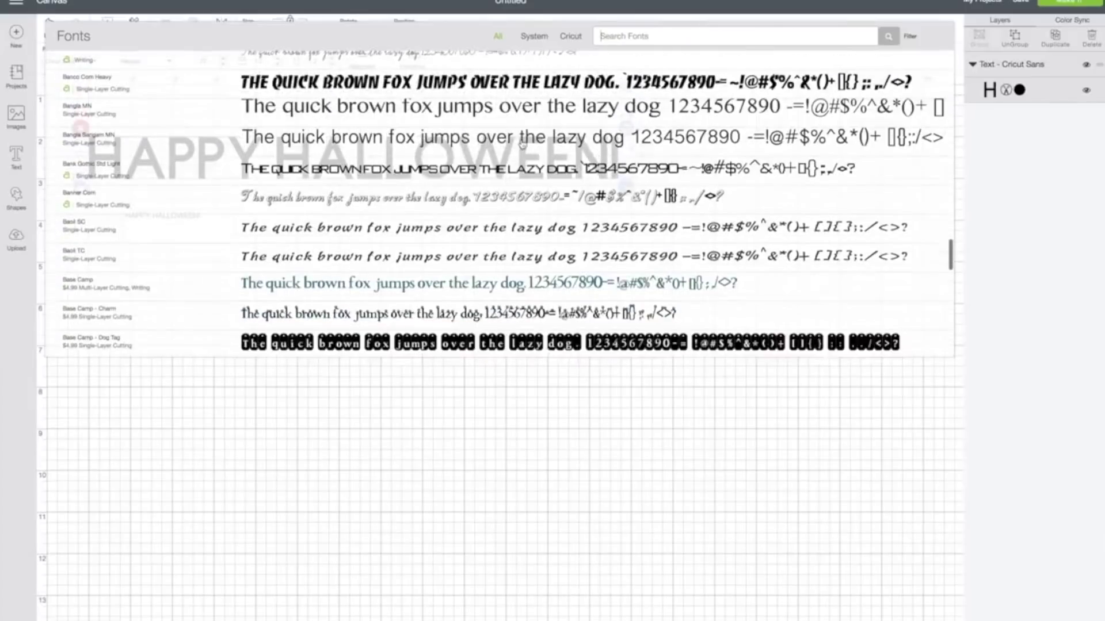
pyautogui.scroll(-5, 521, 143)
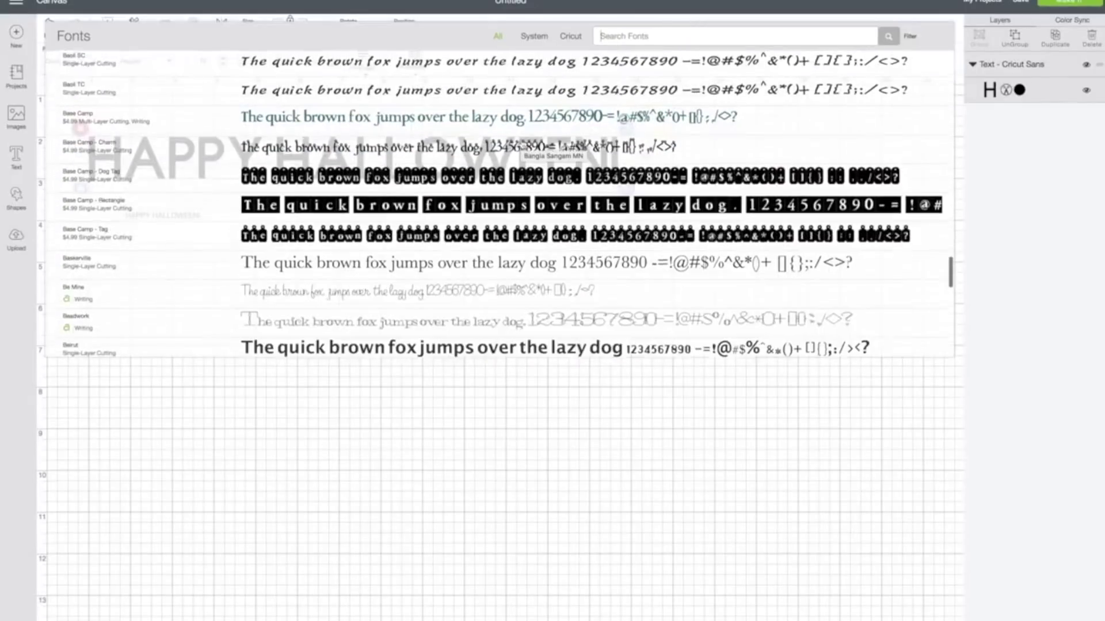
pyautogui.scroll(-5, 522, 144)
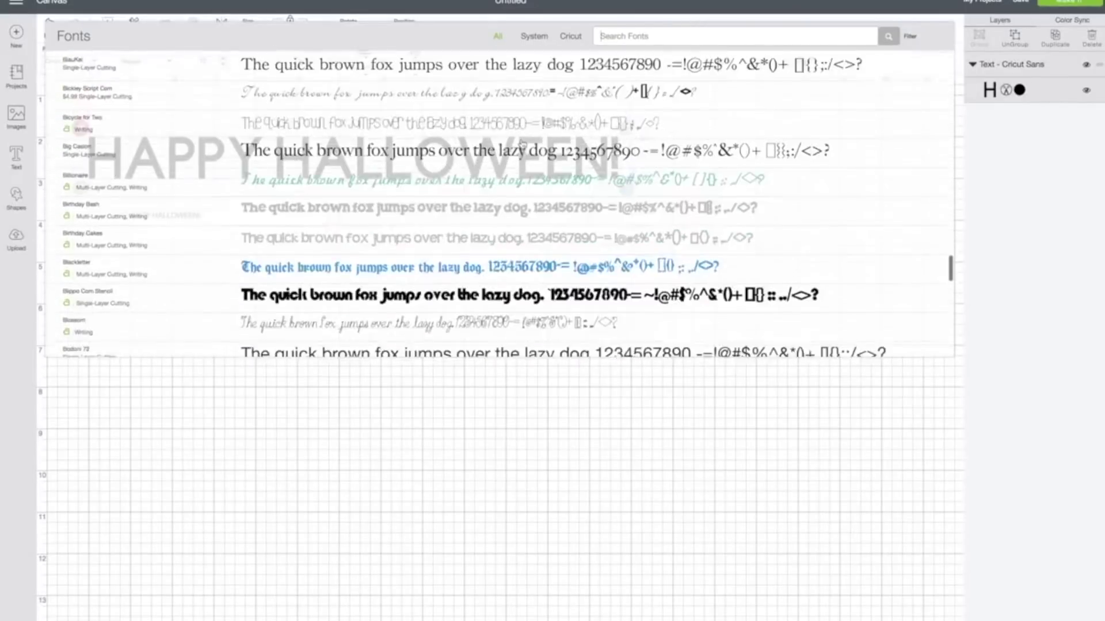
pyautogui.scroll(-1, 520, 143)
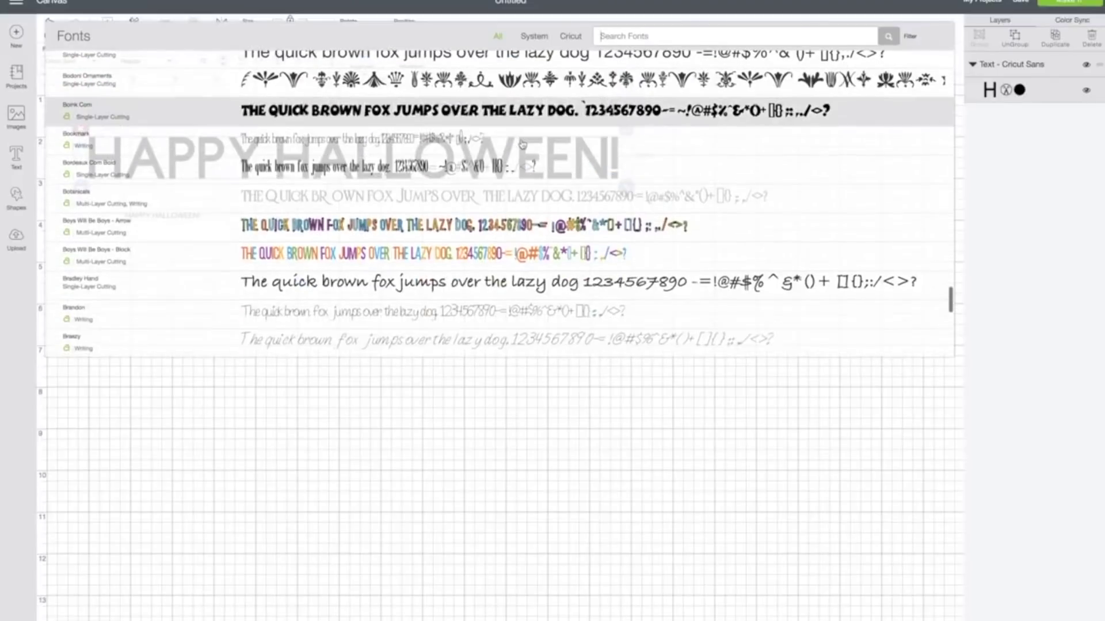
pyautogui.scroll(-4, 522, 143)
pyautogui.scroll(4, 523, 144)
pyautogui.scroll(2, 522, 143)
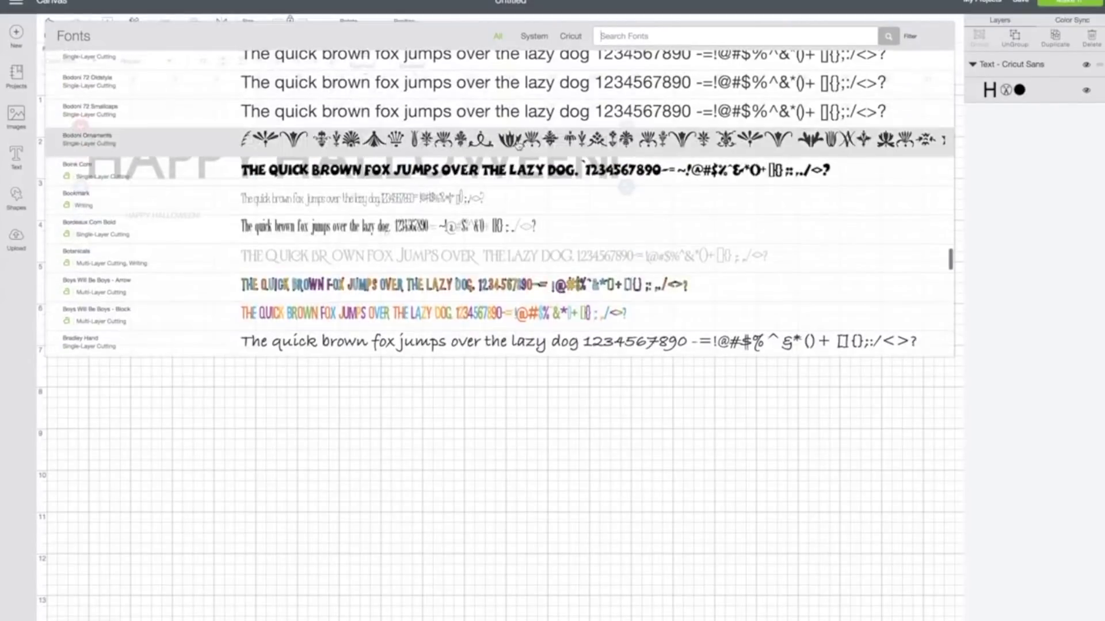
pyautogui.click(320, 172)
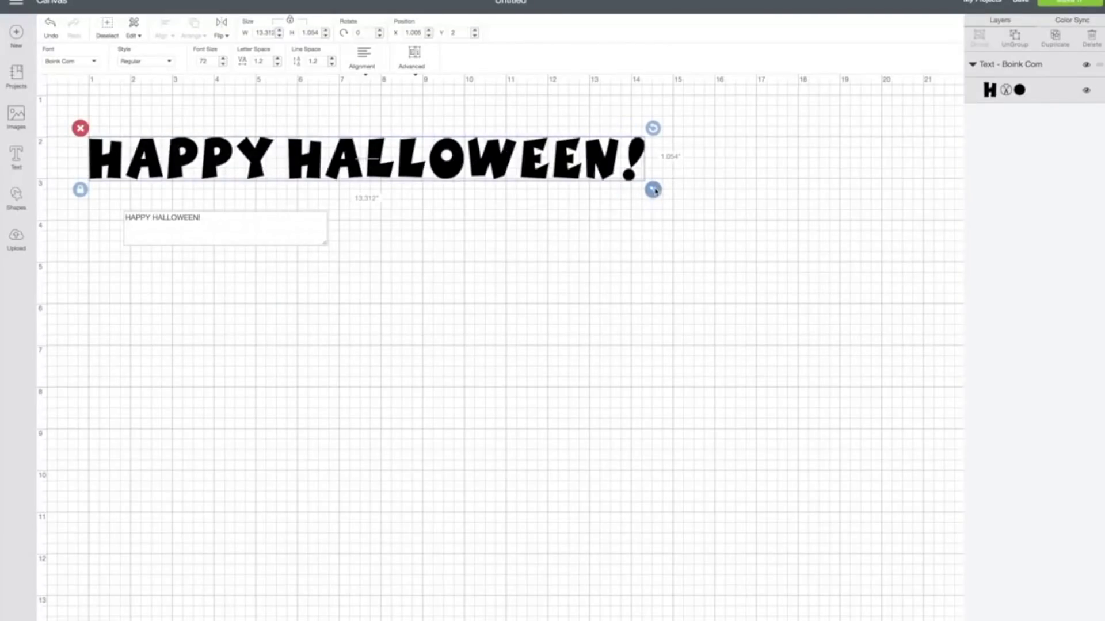
# - Enlarge the text to about 18 inches wide and break it after HAPPY onto two lines
pyautogui.moveTo(653, 189); pyautogui.dragTo(862, 206)
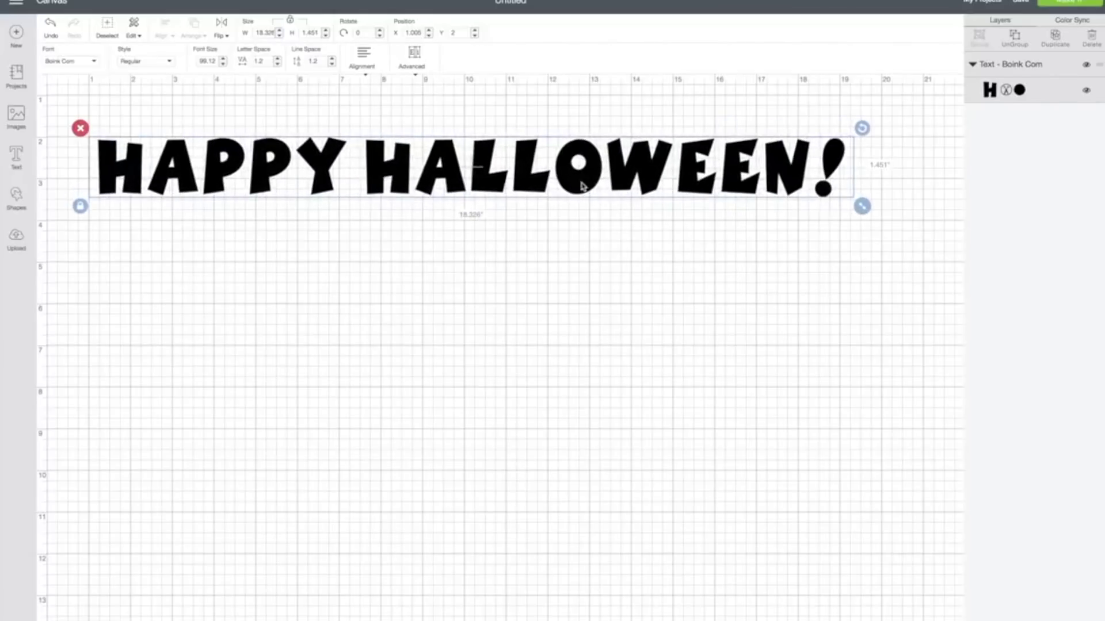
pyautogui.doubleClick(326, 175)
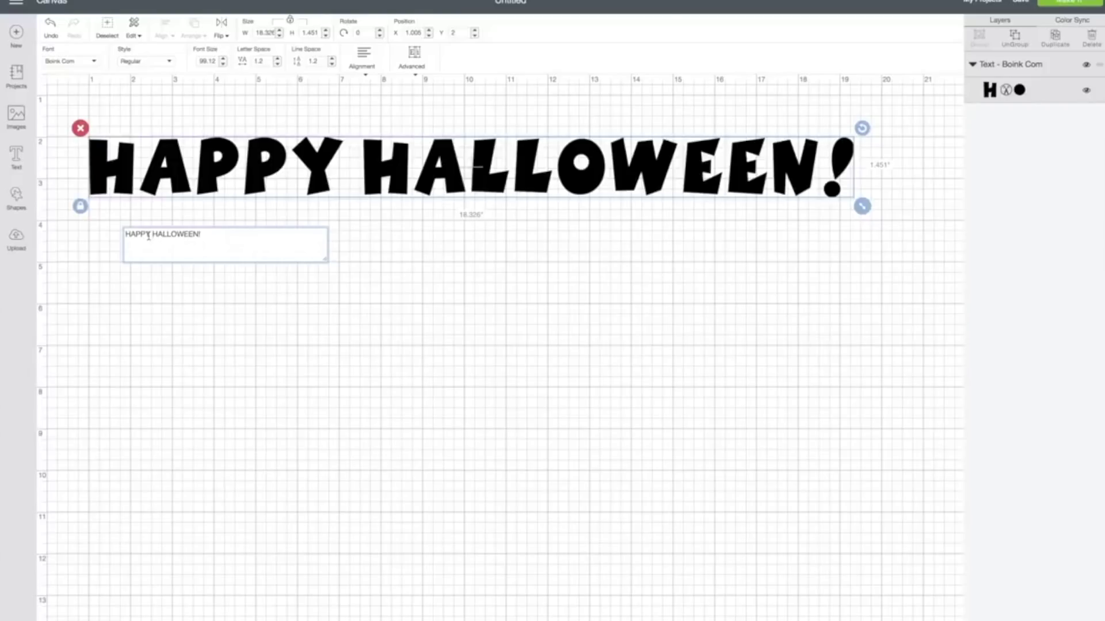
pyautogui.press('Return')
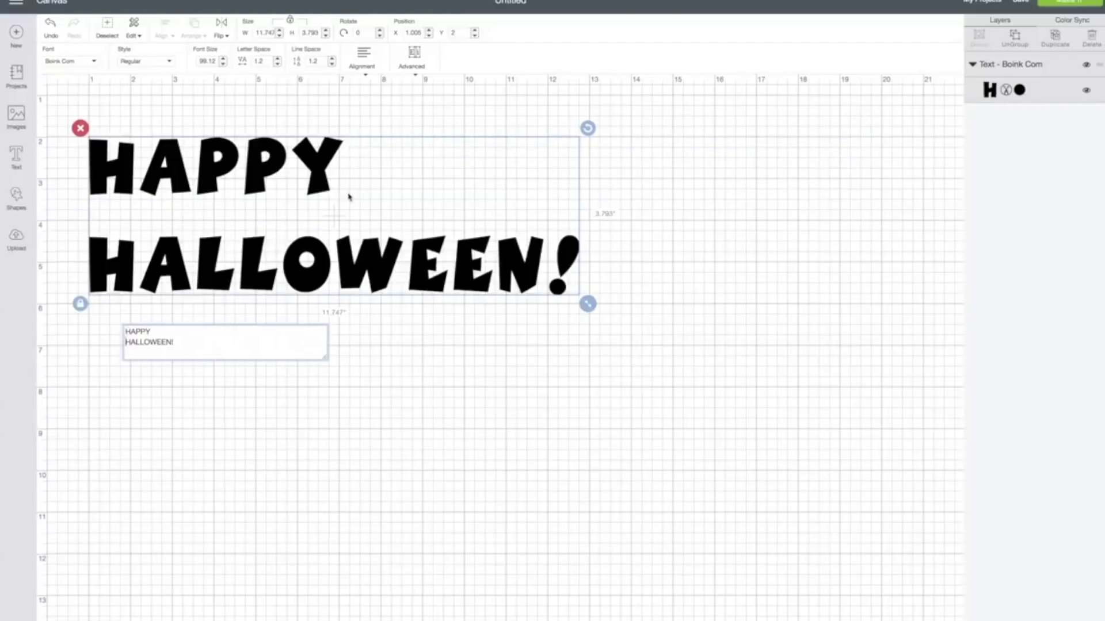
# - Center-align both lines of HAPPY HALLOWEEN! and reselect the text
pyautogui.moveTo(181, 345); pyautogui.dragTo(123, 325)
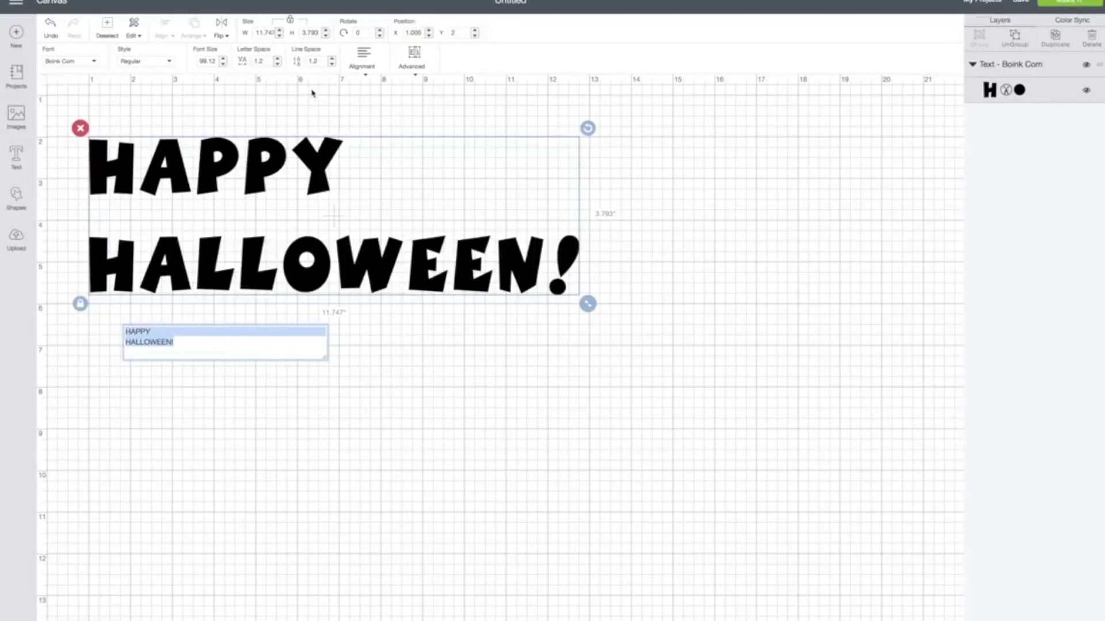
pyautogui.click(366, 58)
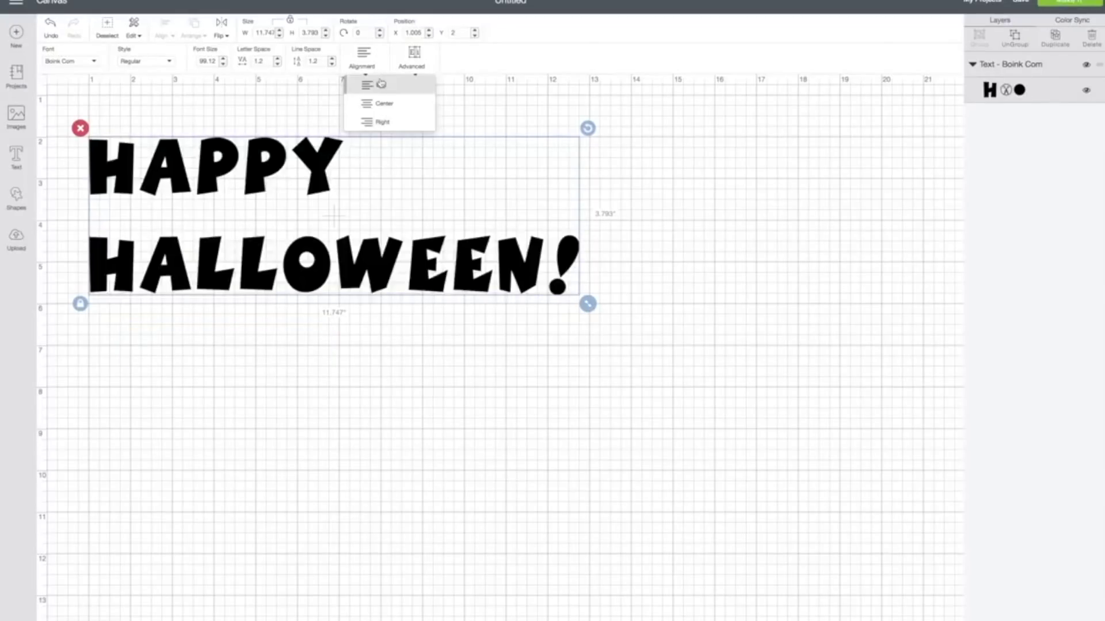
pyautogui.click(383, 104)
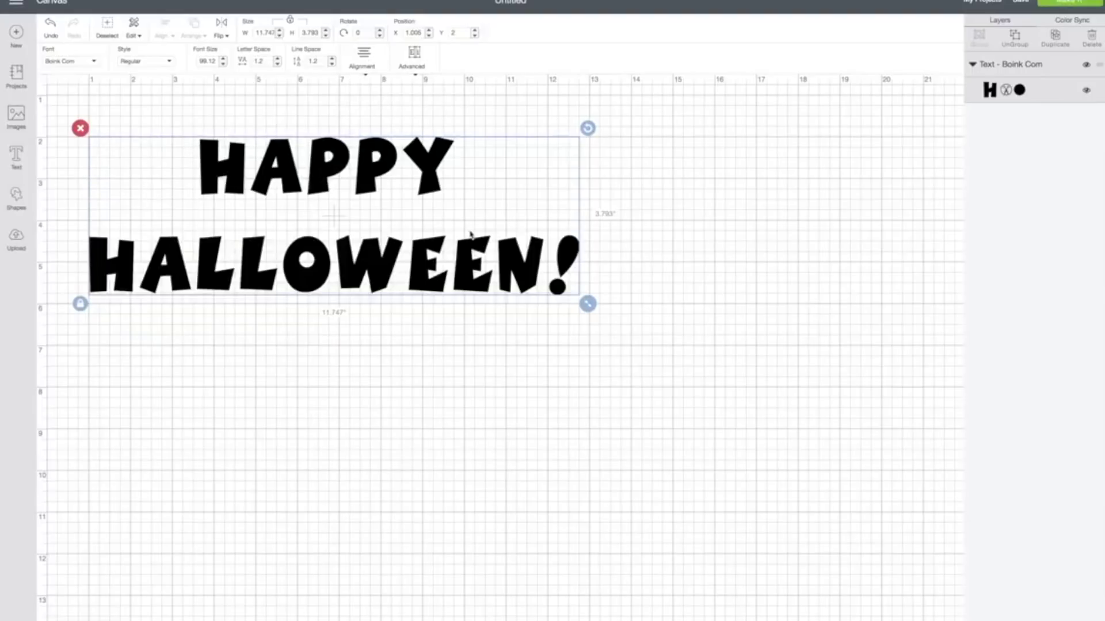
pyautogui.click(414, 261)
pyautogui.click(427, 249)
# - Step the letter spacing down from 1.1 through 0 to -0.4
pyautogui.click(279, 64)
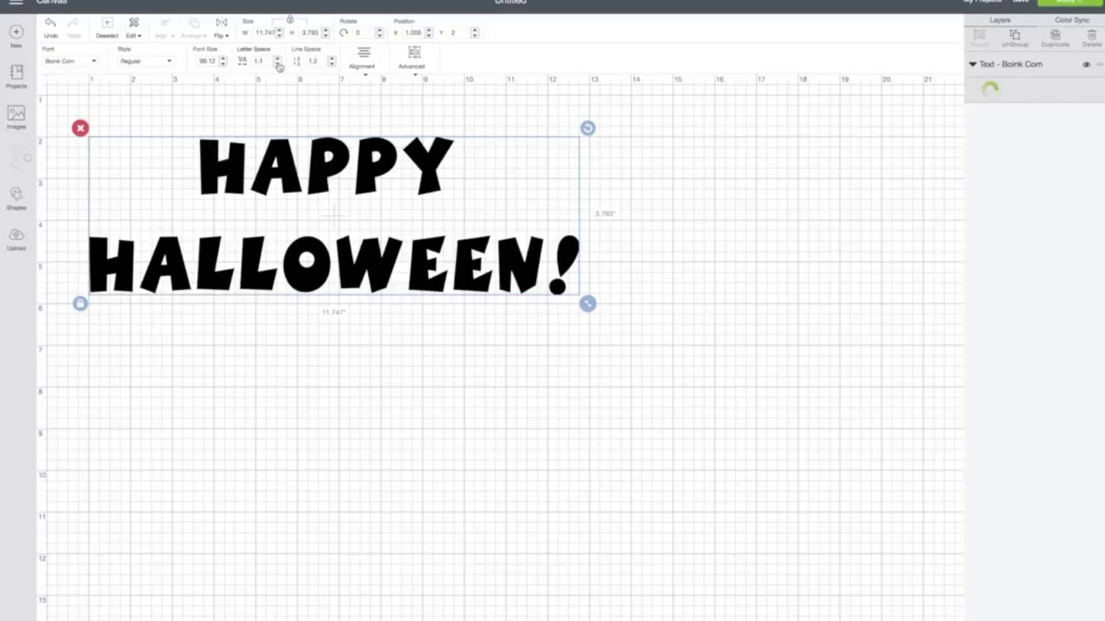
pyautogui.click(279, 65)
pyautogui.click(279, 65)
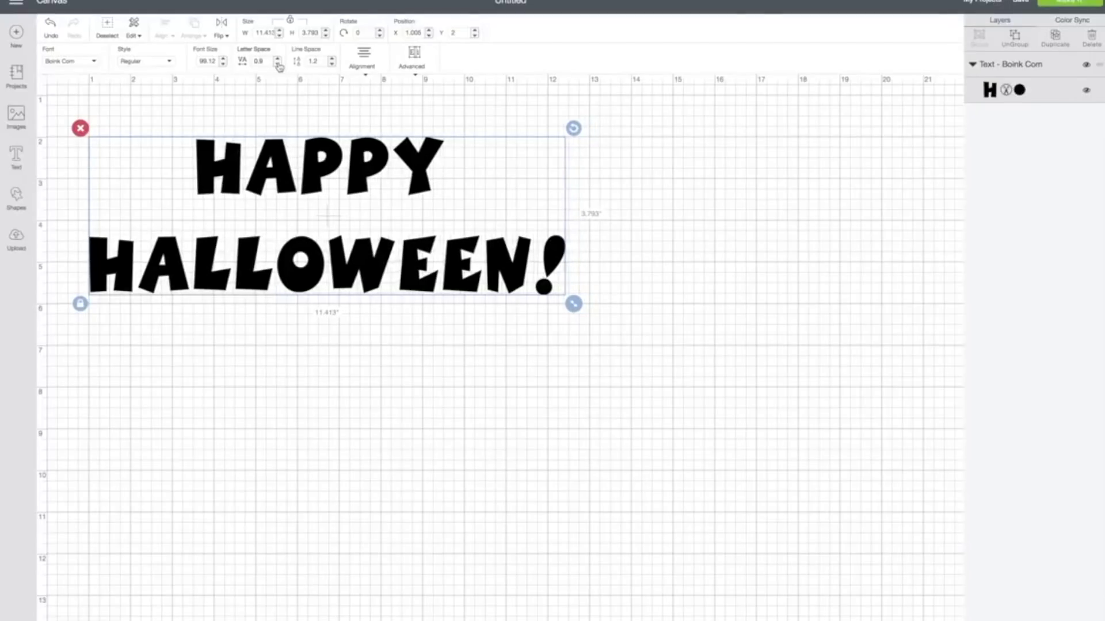
pyautogui.click(279, 65)
pyautogui.click(279, 64)
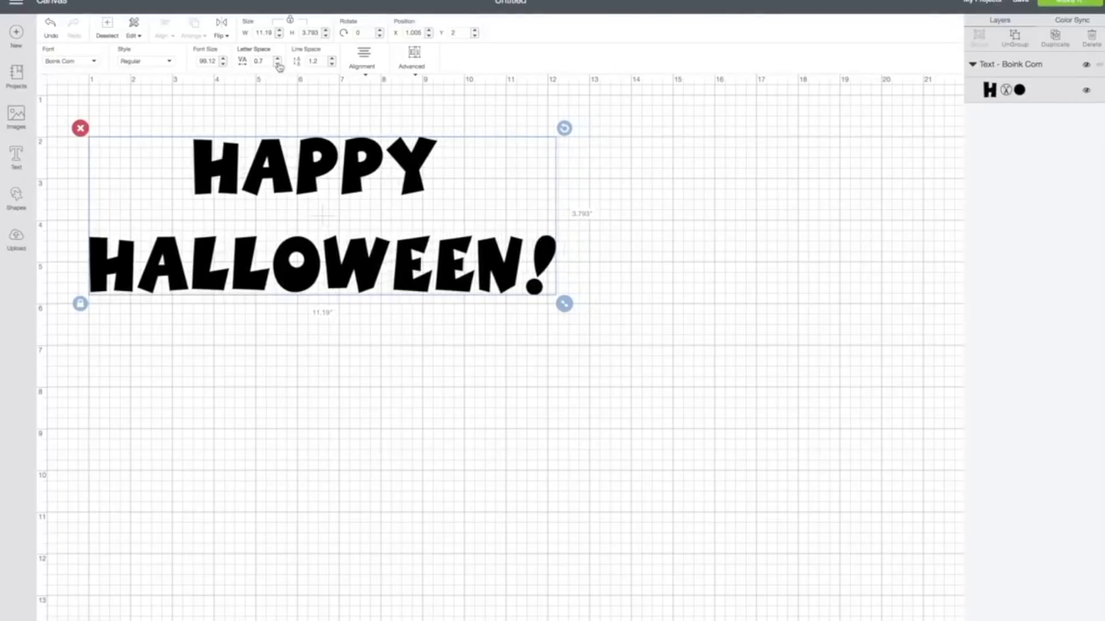
pyautogui.click(279, 64)
pyautogui.click(279, 65)
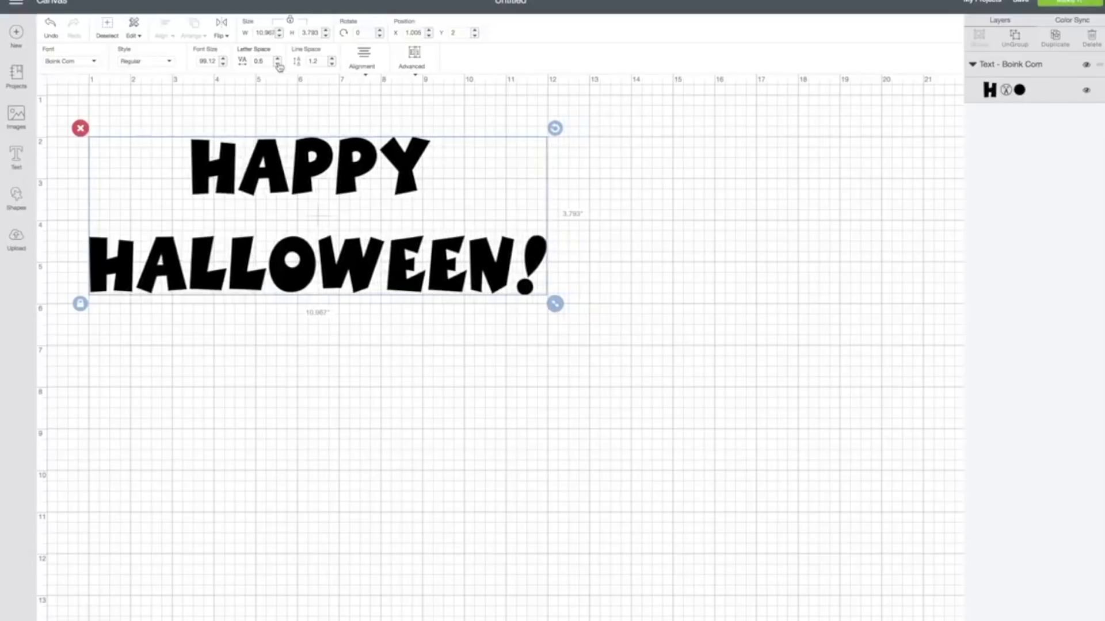
pyautogui.click(279, 65)
pyautogui.click(279, 64)
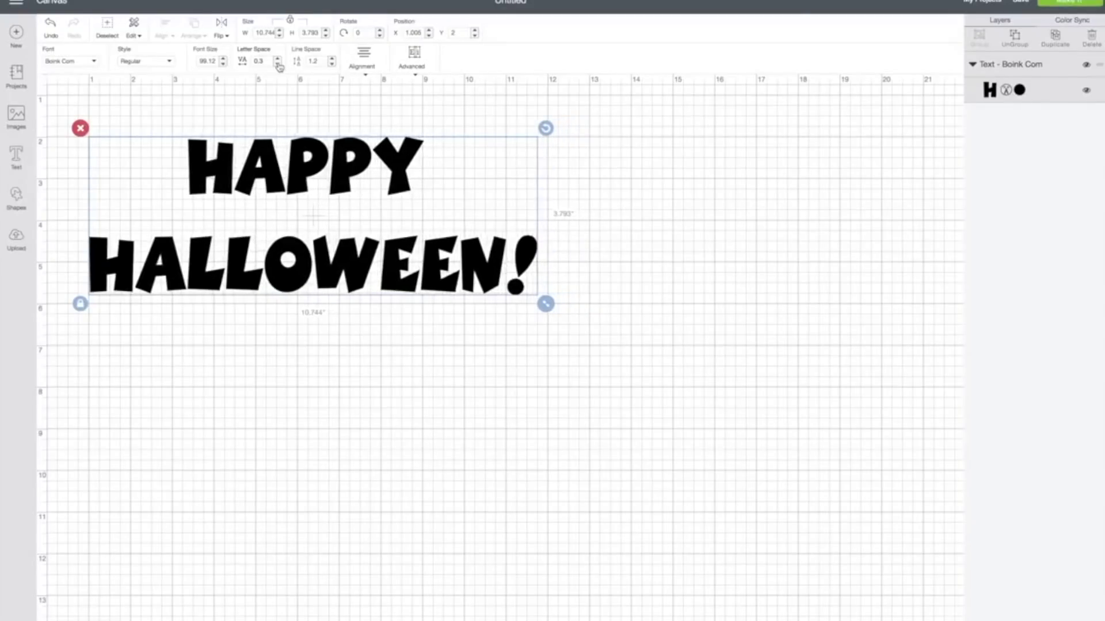
pyautogui.click(279, 64)
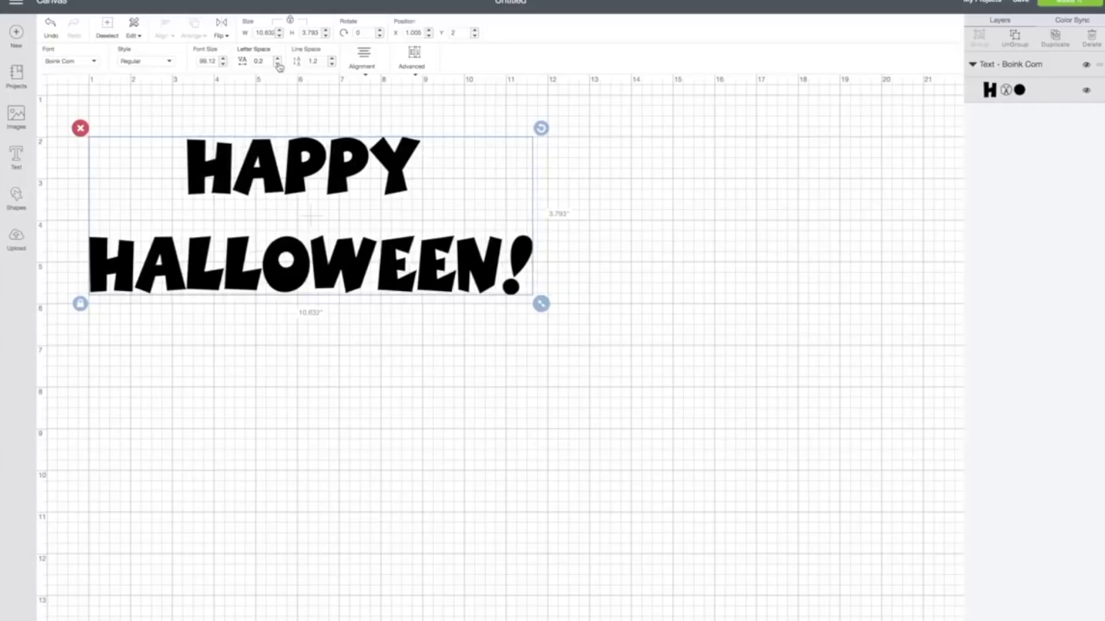
pyautogui.click(279, 65)
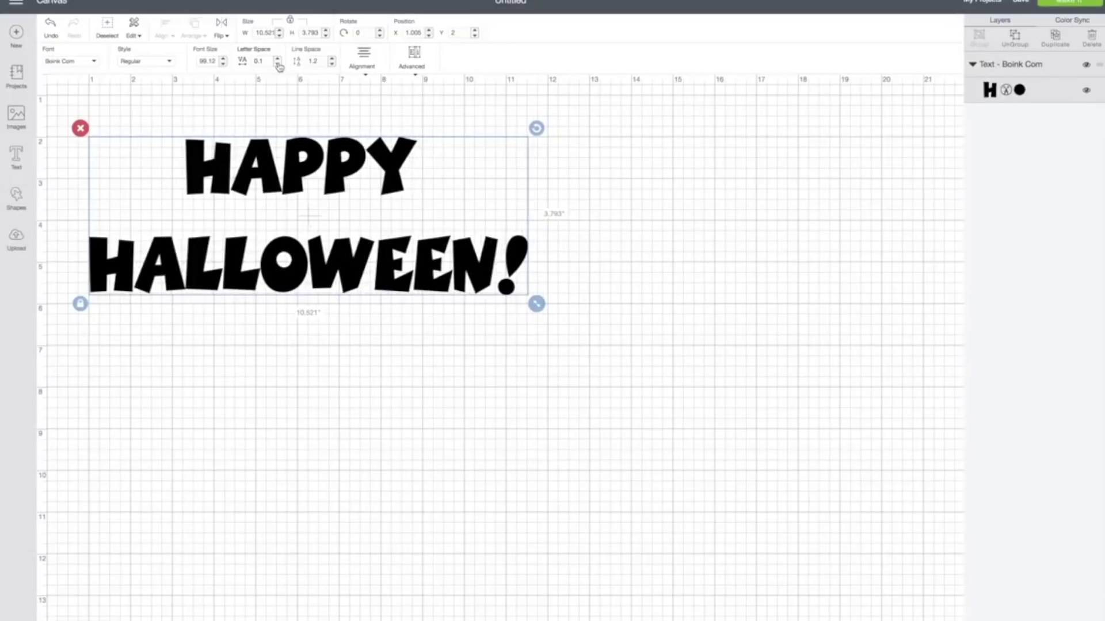
pyautogui.click(277, 64)
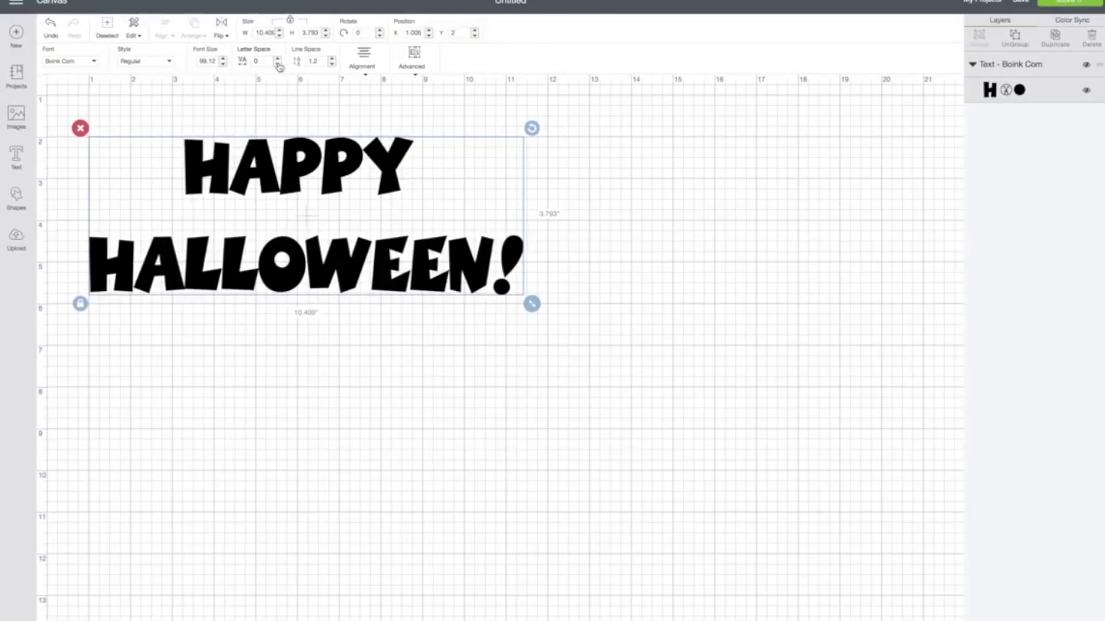
pyautogui.click(278, 64)
pyautogui.click(278, 65)
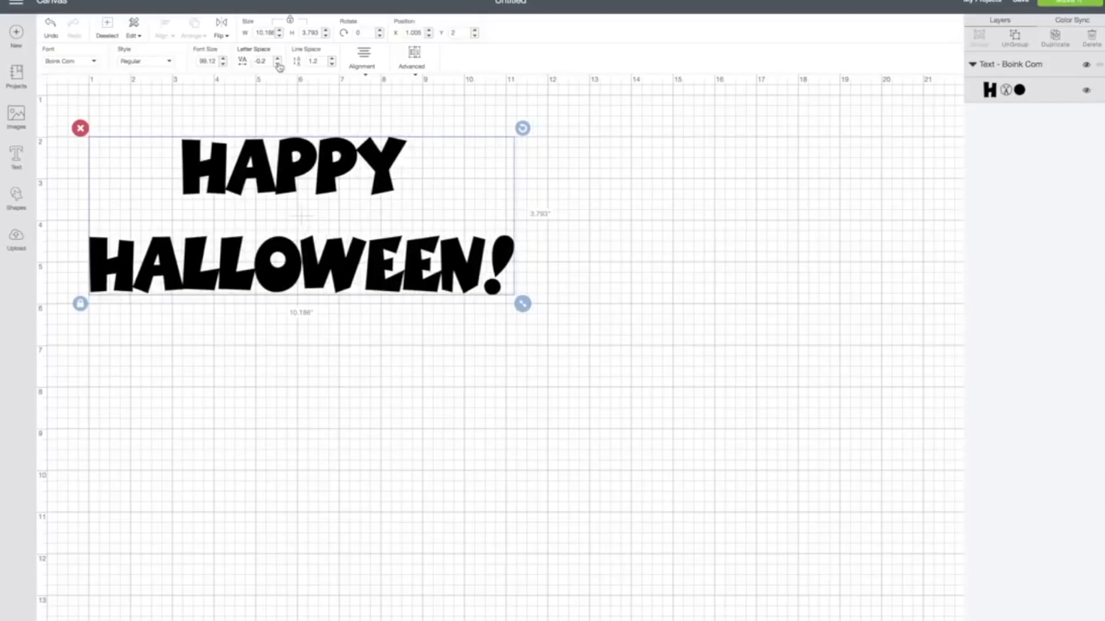
pyautogui.click(278, 64)
pyautogui.click(278, 64)
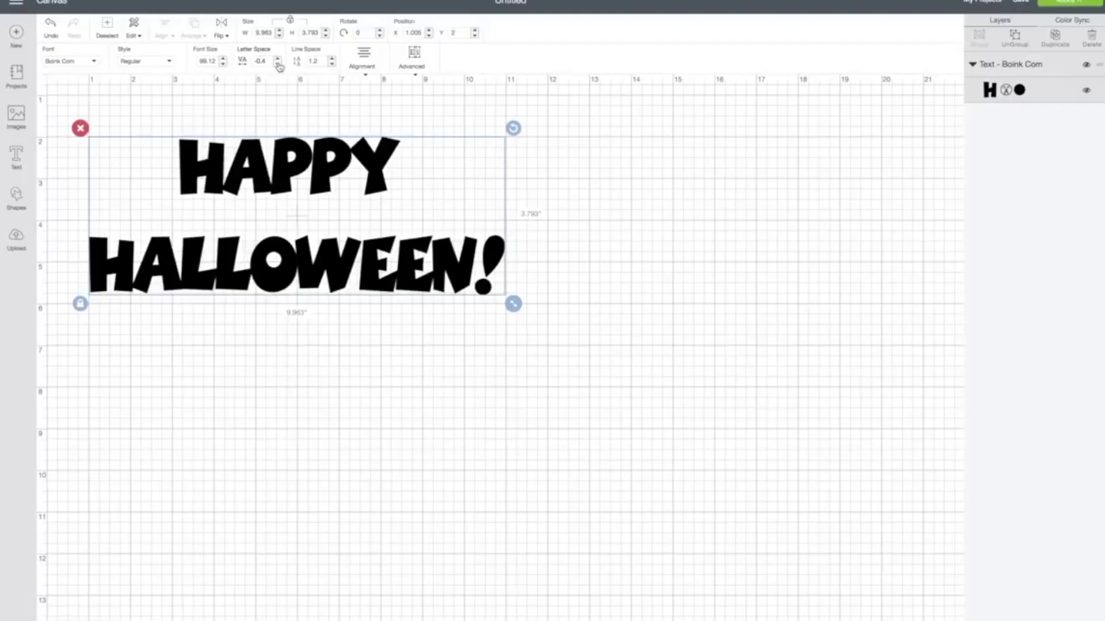
# - Raise the letter spacing back up from -0.4 to 0.4
pyautogui.click(278, 60)
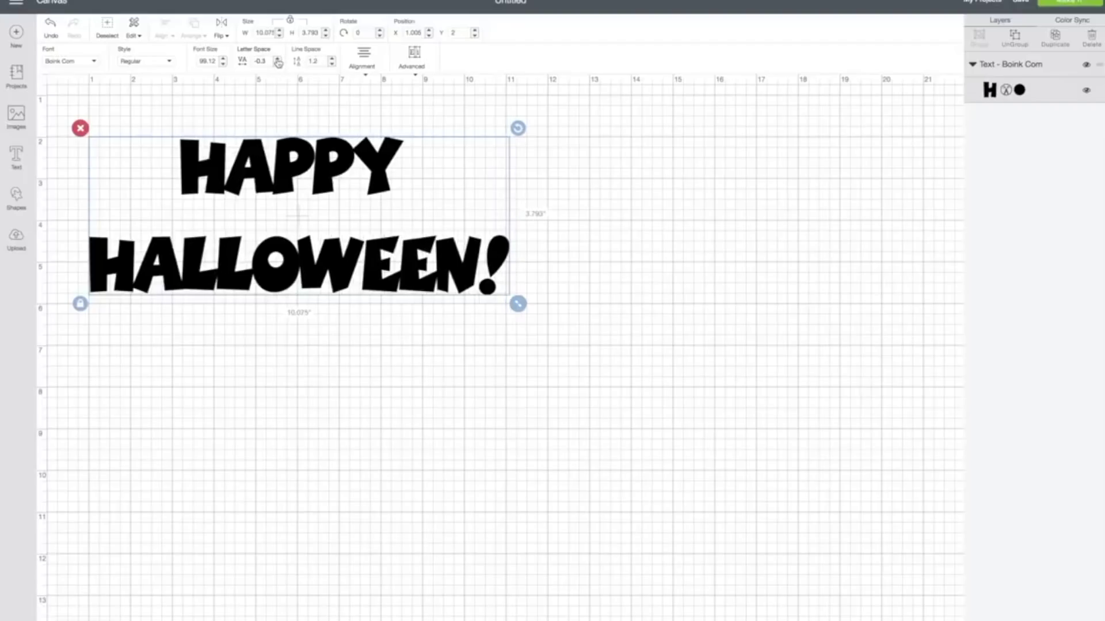
pyautogui.click(278, 59)
pyautogui.click(278, 60)
pyautogui.click(278, 60)
pyautogui.click(278, 60)
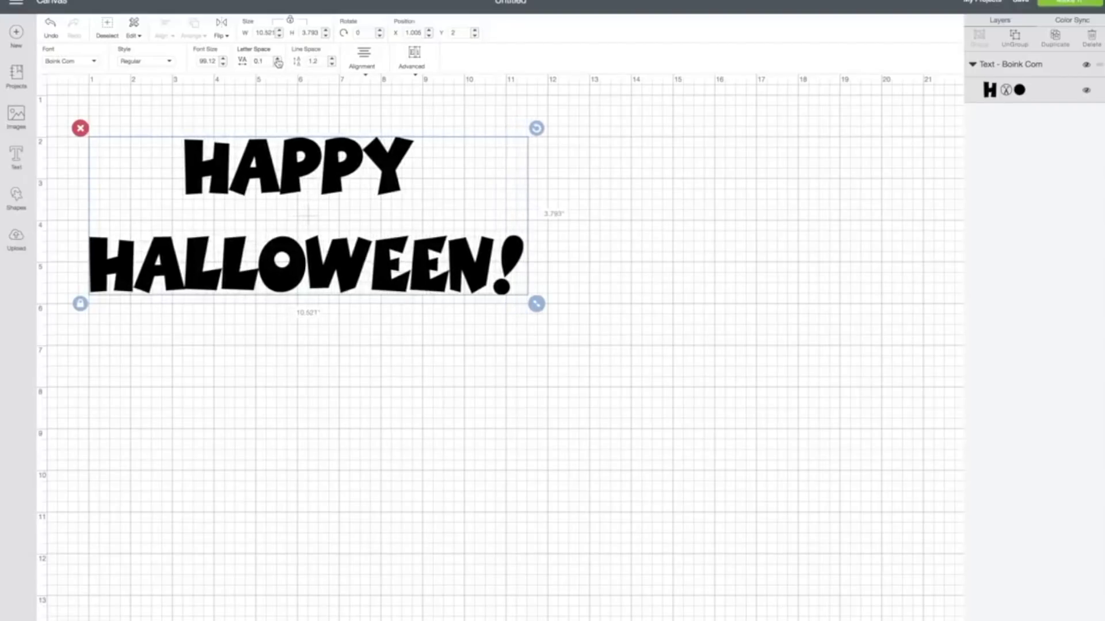
pyautogui.click(278, 60)
pyautogui.click(278, 60)
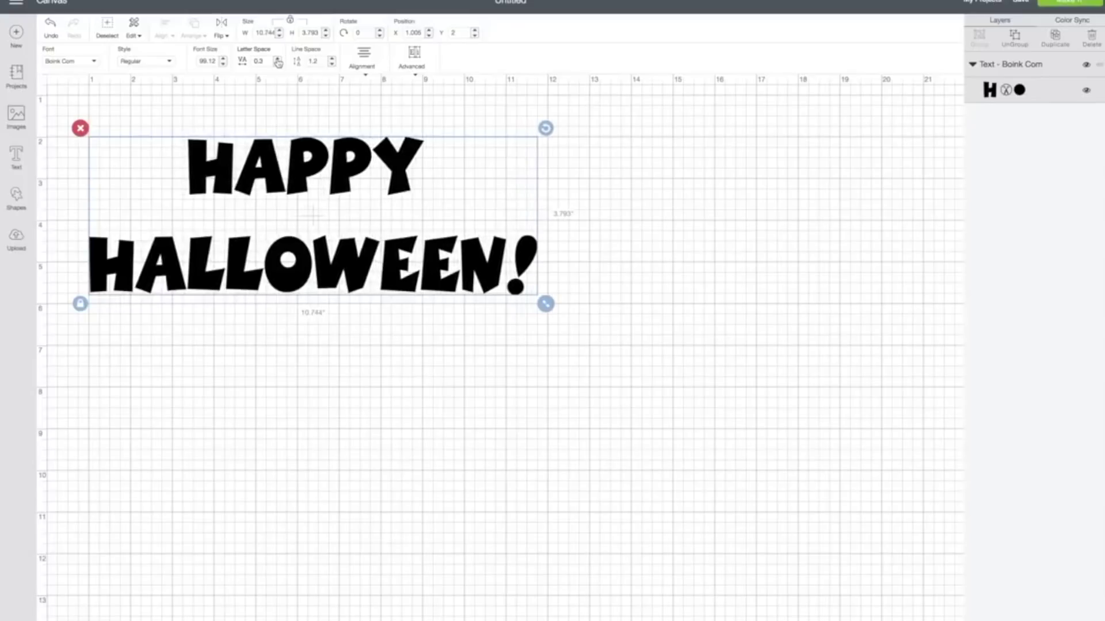
pyautogui.click(278, 59)
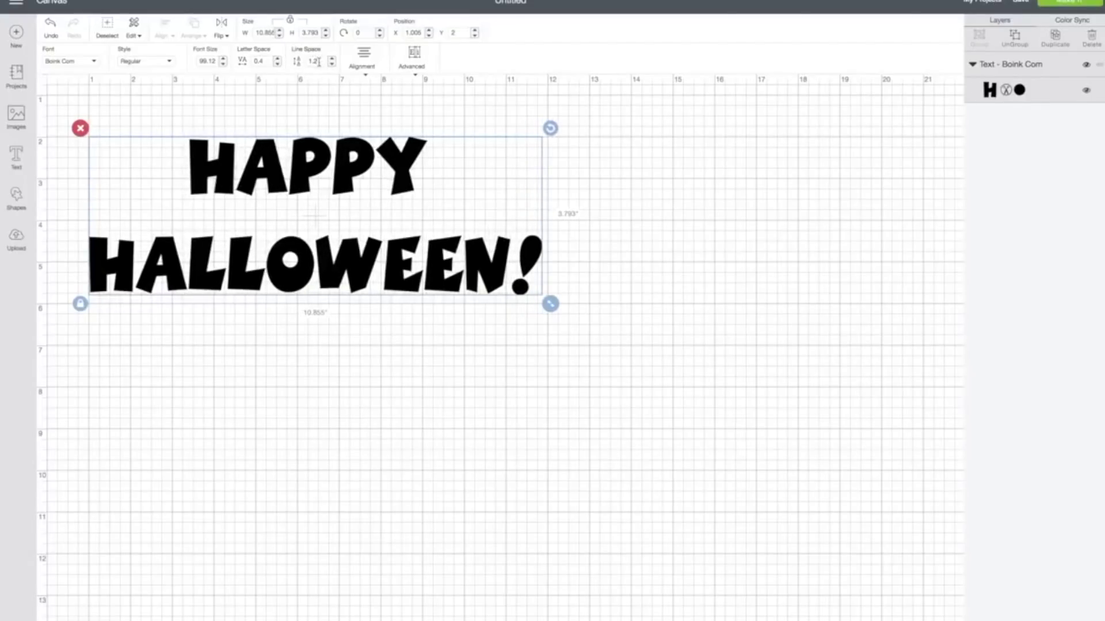
# - Reduce the line spacing between the two text lines down to 0.2
pyautogui.click(332, 64)
pyautogui.click(332, 63)
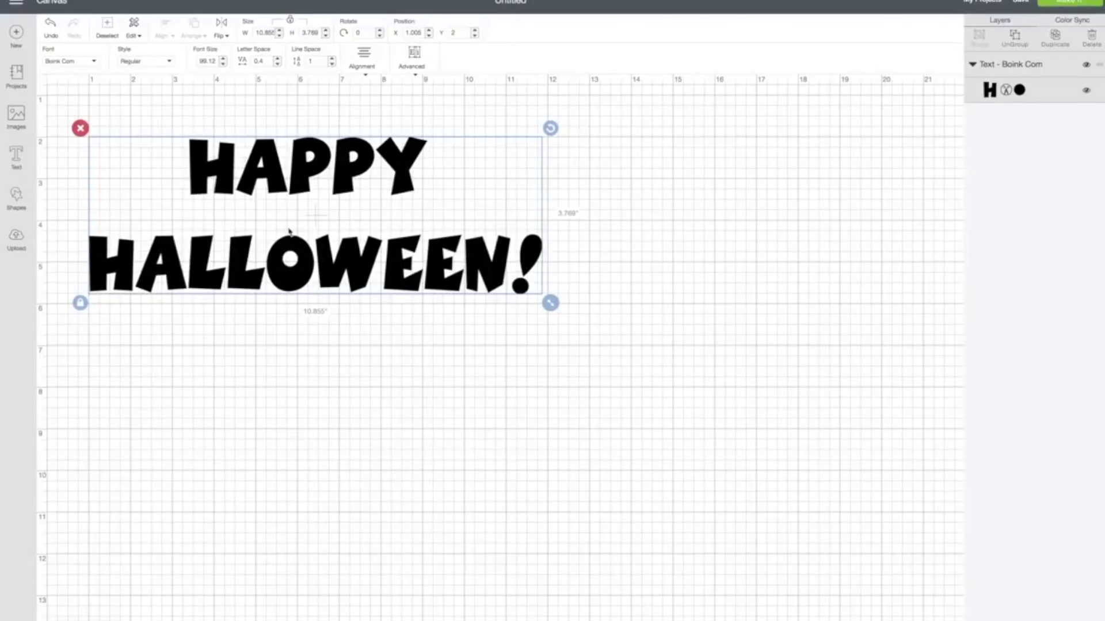
pyautogui.click(332, 64)
pyautogui.click(332, 64)
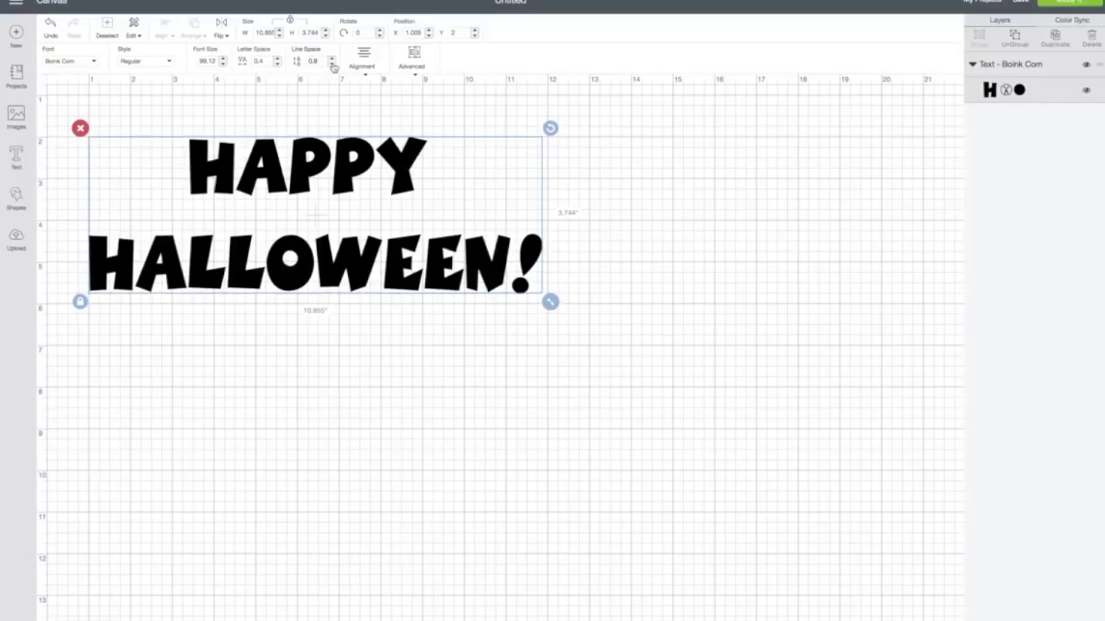
pyautogui.click(332, 63)
pyautogui.click(332, 64)
pyautogui.click(332, 64)
pyautogui.click(332, 64)
pyautogui.click(332, 64)
pyautogui.click(332, 64)
# - Push the line spacing down to -1.8 and shift the text slightly higher and left
pyautogui.click(332, 64)
pyautogui.click(332, 63)
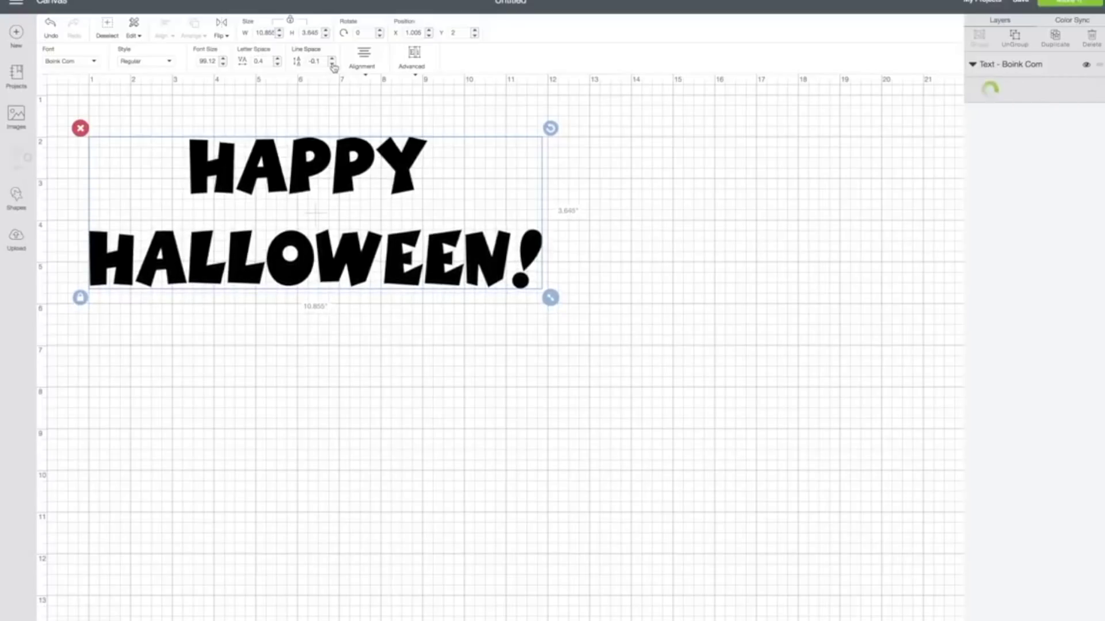
pyautogui.click(332, 64)
pyautogui.click(332, 64)
pyautogui.click(332, 64)
pyautogui.click(332, 64)
pyautogui.click(332, 64)
pyautogui.click(332, 64)
pyautogui.click(332, 64)
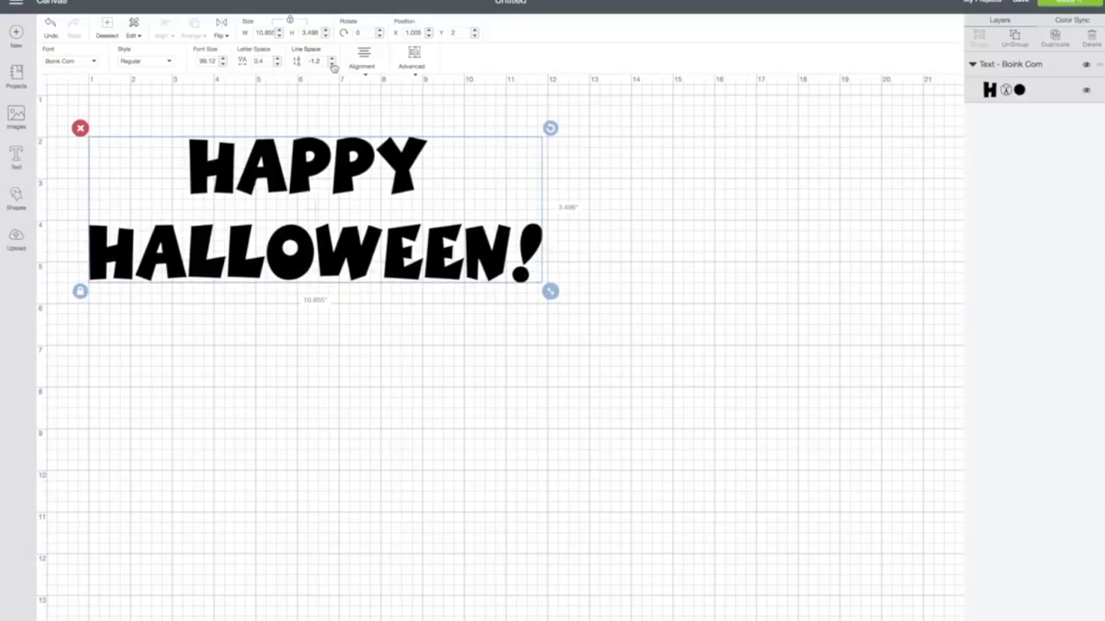
pyautogui.click(332, 64)
pyautogui.click(332, 64)
pyautogui.click(332, 64)
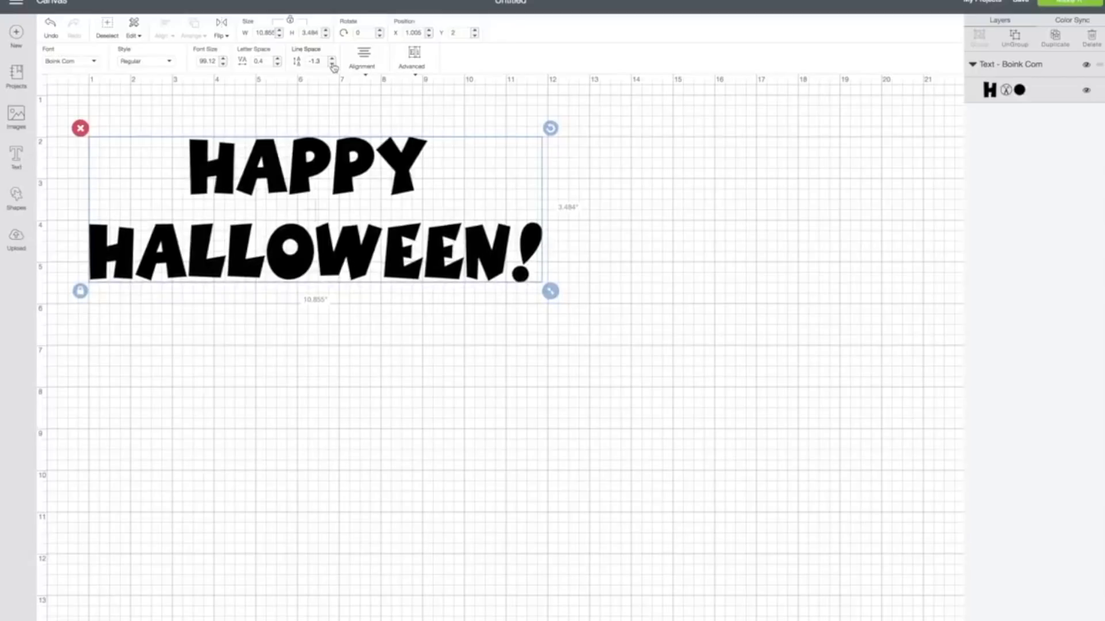
pyautogui.click(332, 64)
pyautogui.click(332, 64)
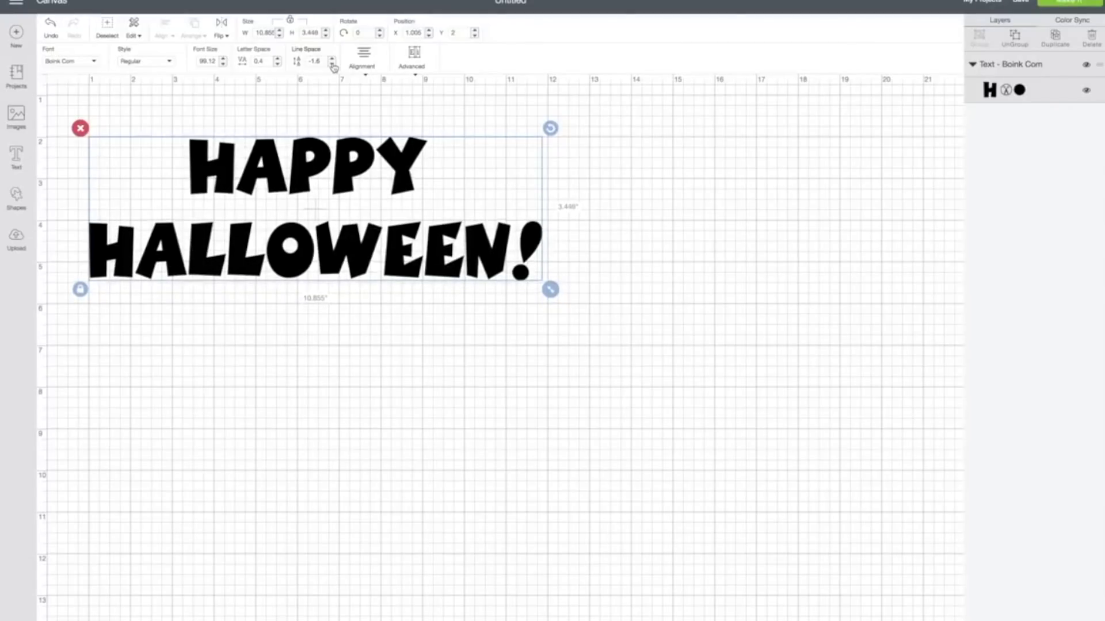
pyautogui.click(332, 64)
pyautogui.click(332, 64)
pyautogui.click(332, 63)
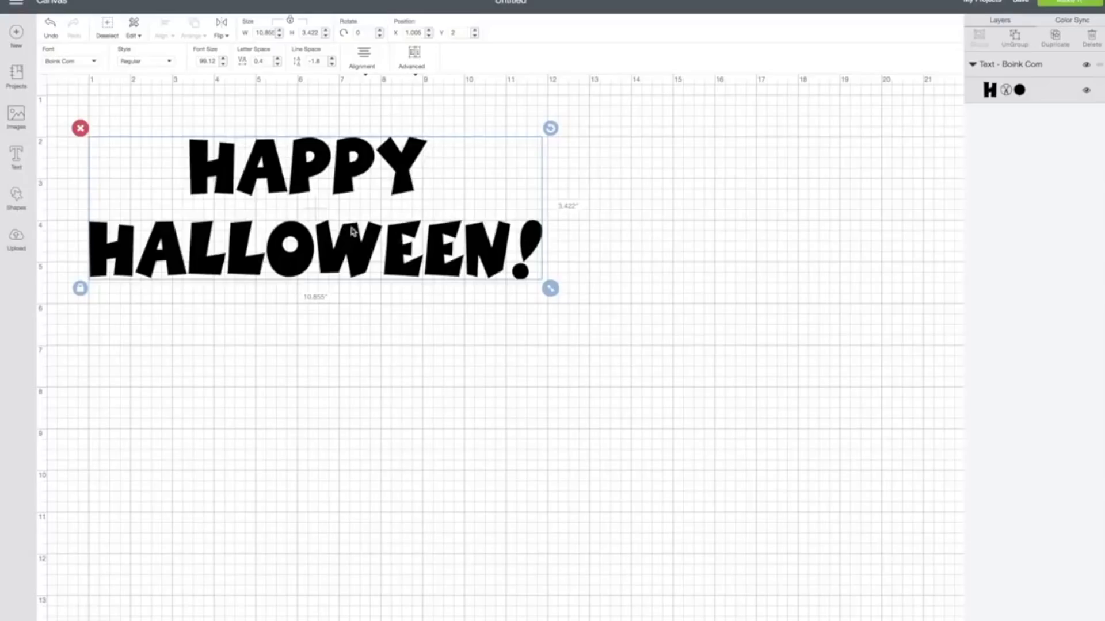
pyautogui.moveTo(342, 231); pyautogui.dragTo(333, 172)
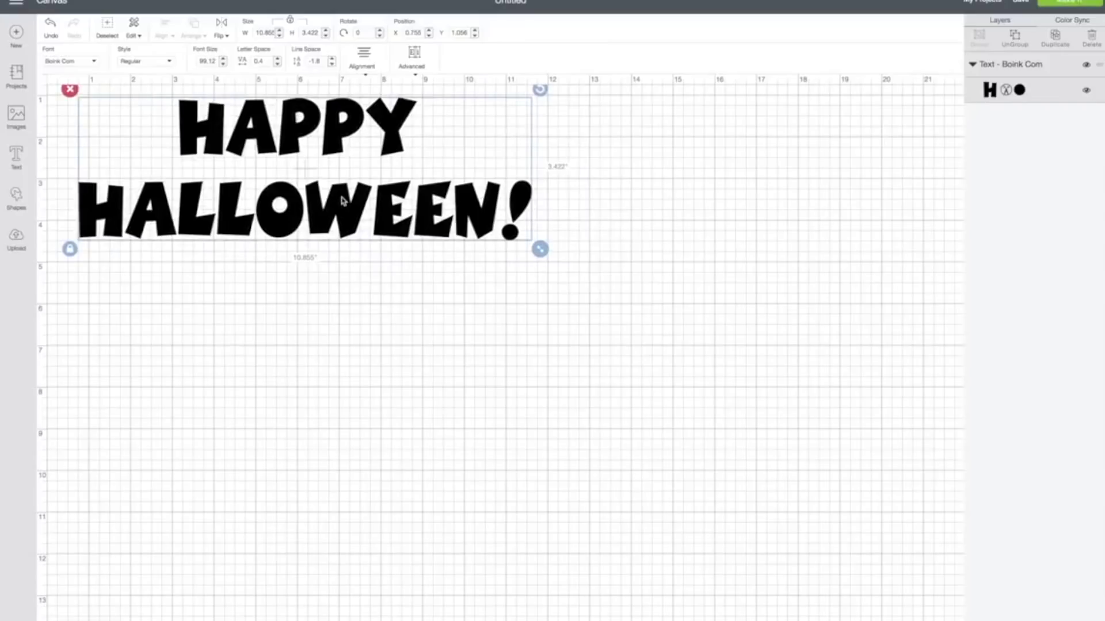
pyautogui.moveTo(342, 200); pyautogui.dragTo(340, 208)
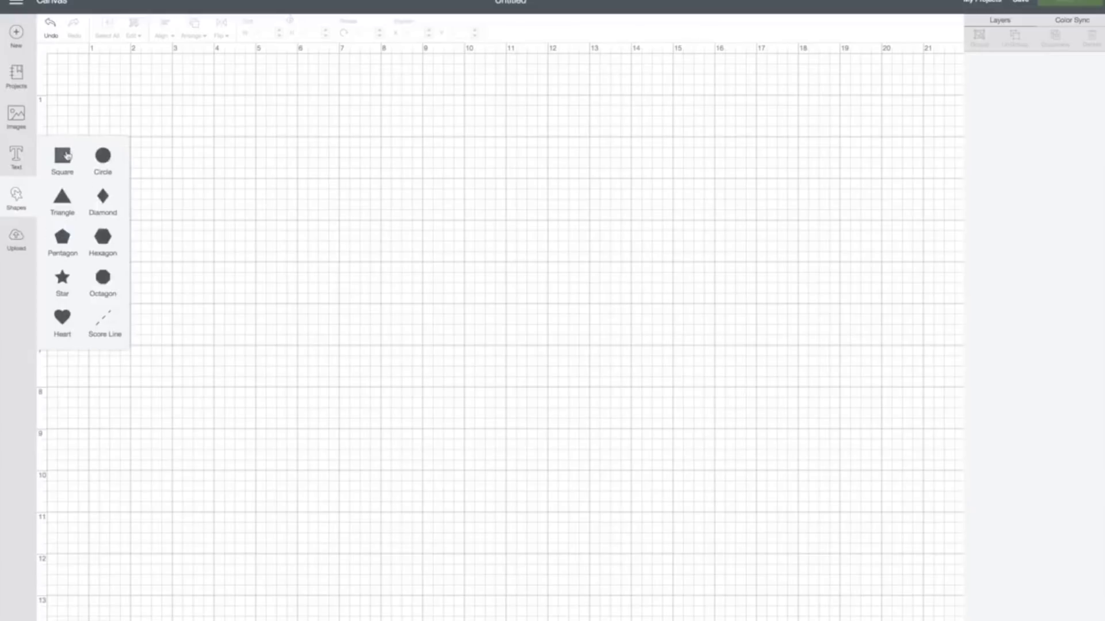
# - Add a circle, move it to the top-left of the canvas and enlarge it
pyautogui.click(103, 160)
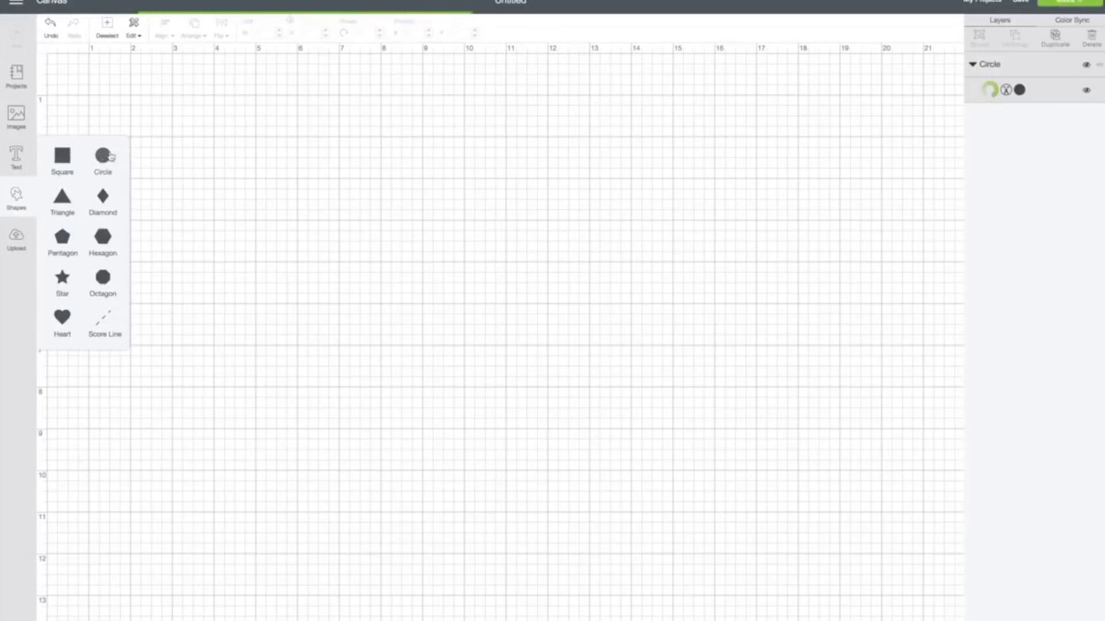
pyautogui.moveTo(269, 283); pyautogui.dragTo(120, 138)
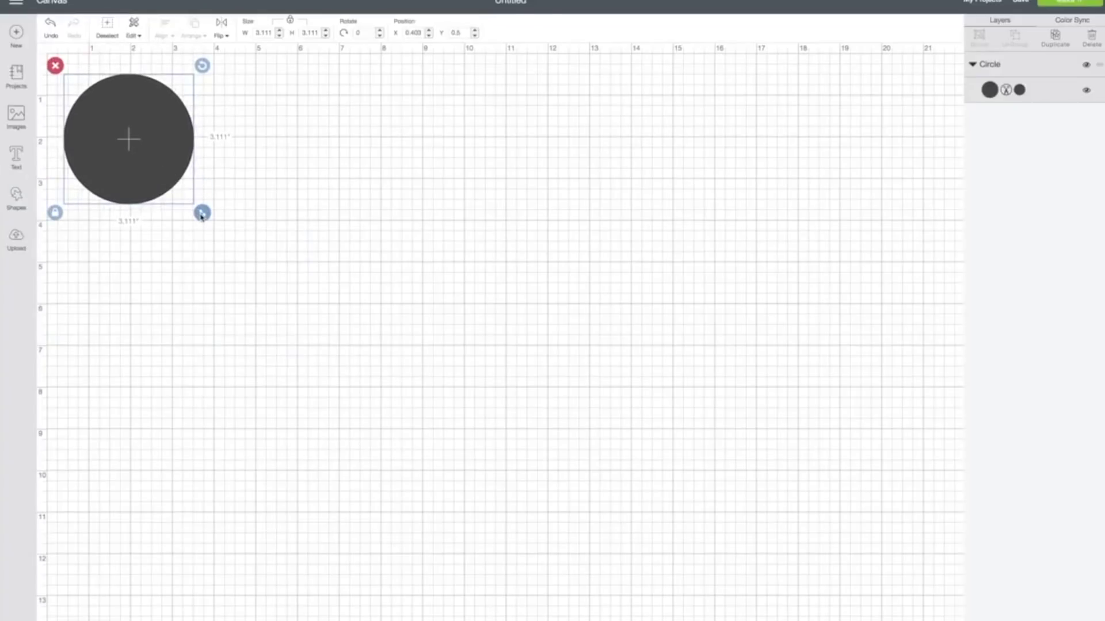
pyautogui.moveTo(201, 215); pyautogui.dragTo(304, 285)
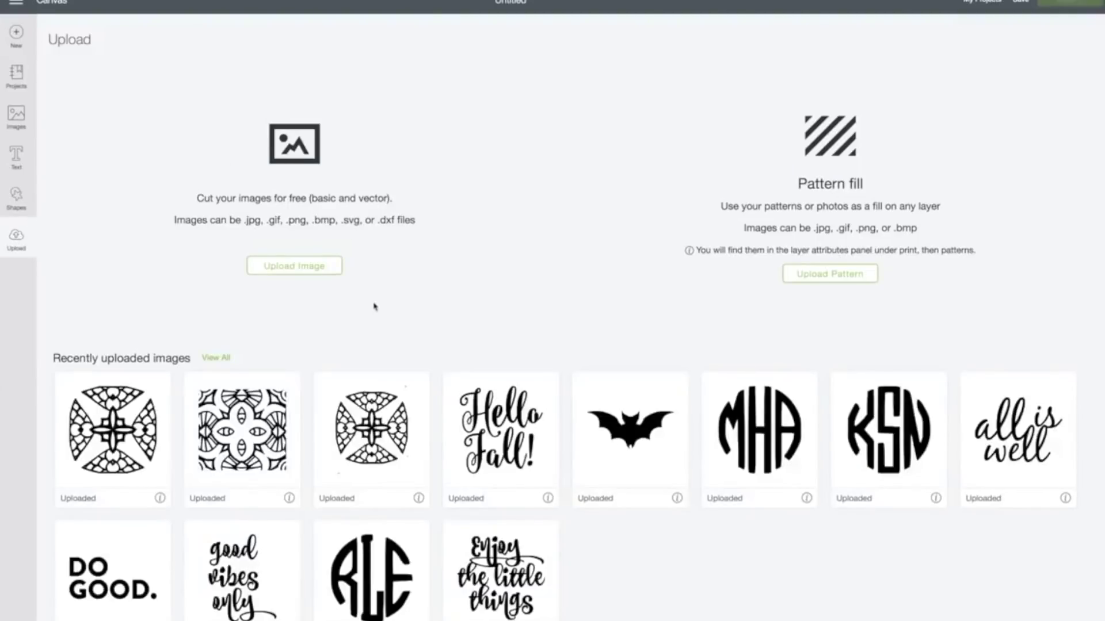
# - Insert the previously uploaded KSN monogram image from the Upload page onto the canvas
pyautogui.scroll(-2, 375, 306)
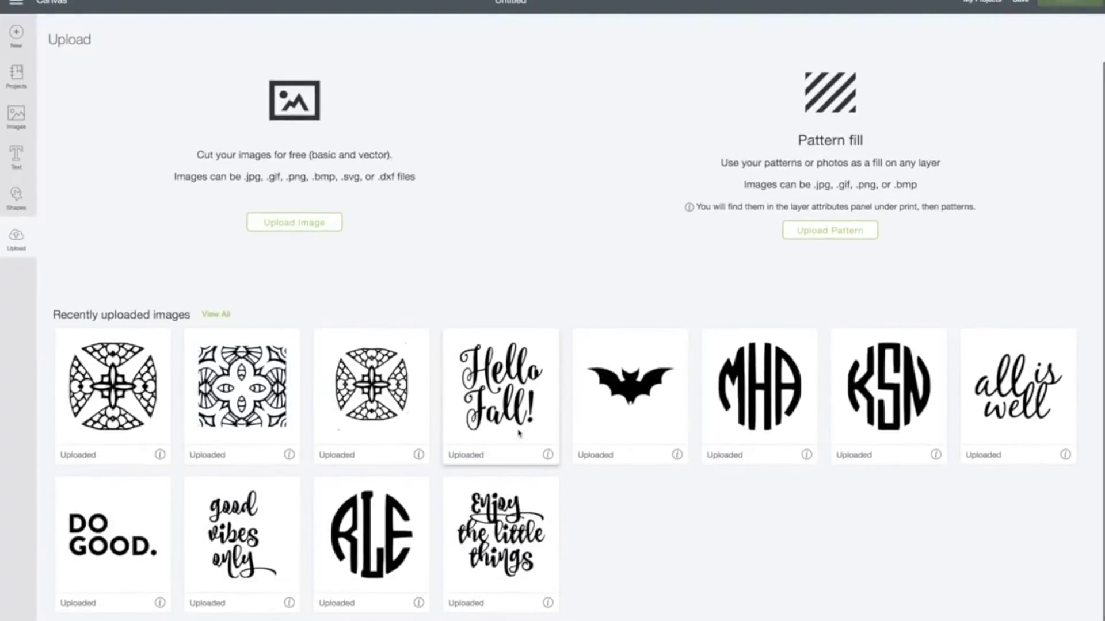
pyautogui.click(284, 224)
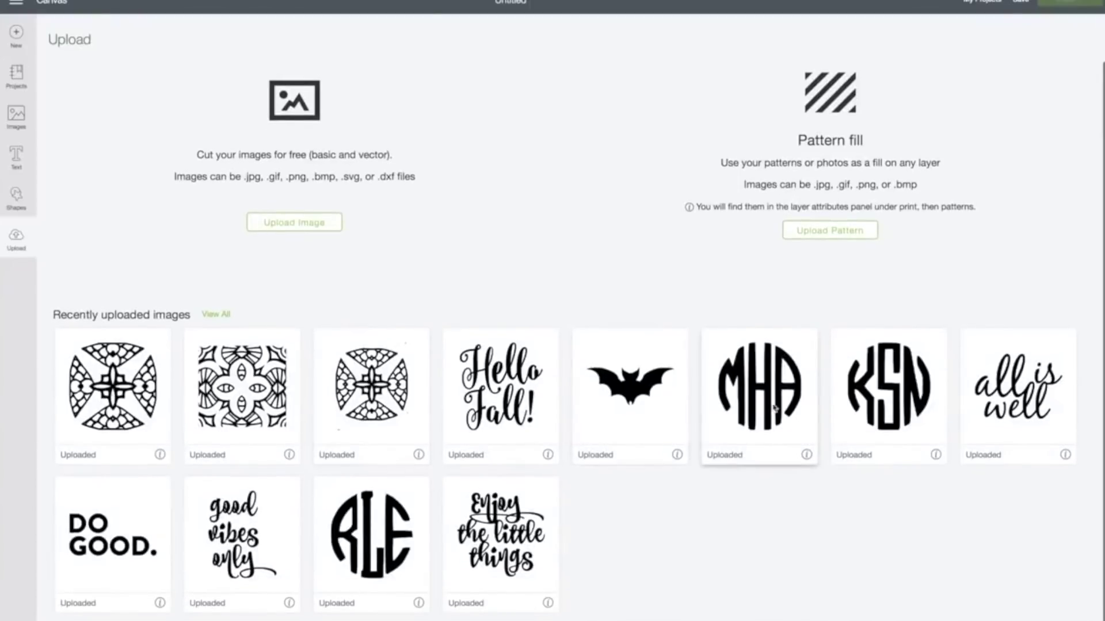
pyautogui.click(904, 381)
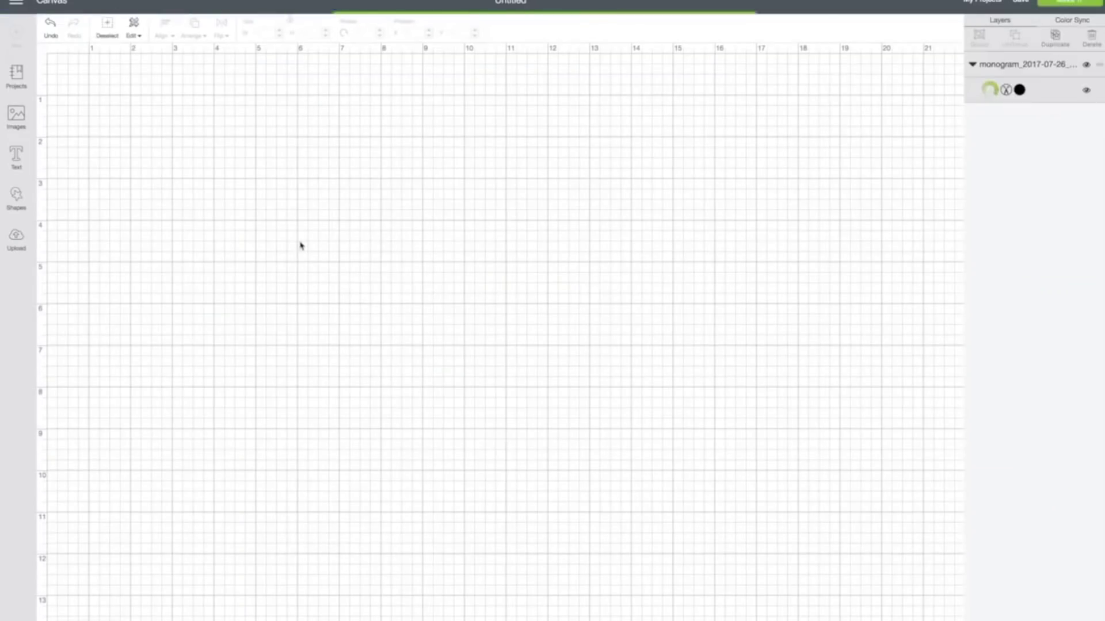
# - Resize the KSN monogram to roughly 6.9 x 7.3 in, move it top-left, and send it to the Prepare screen
pyautogui.moveTo(168, 177); pyautogui.dragTo(482, 435)
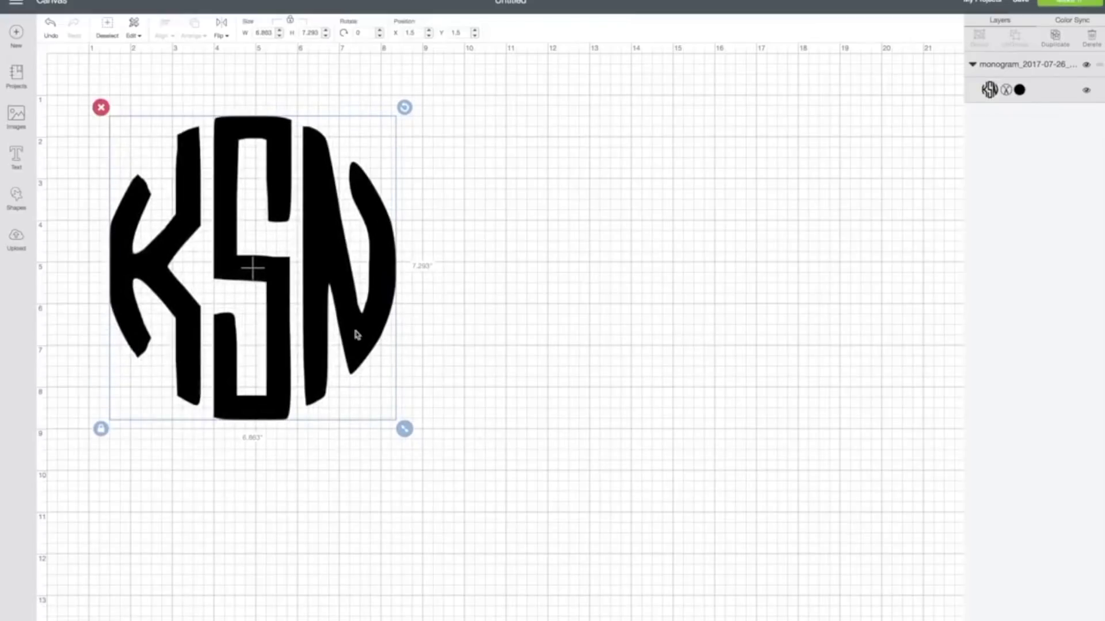
pyautogui.moveTo(280, 329); pyautogui.dragTo(246, 284)
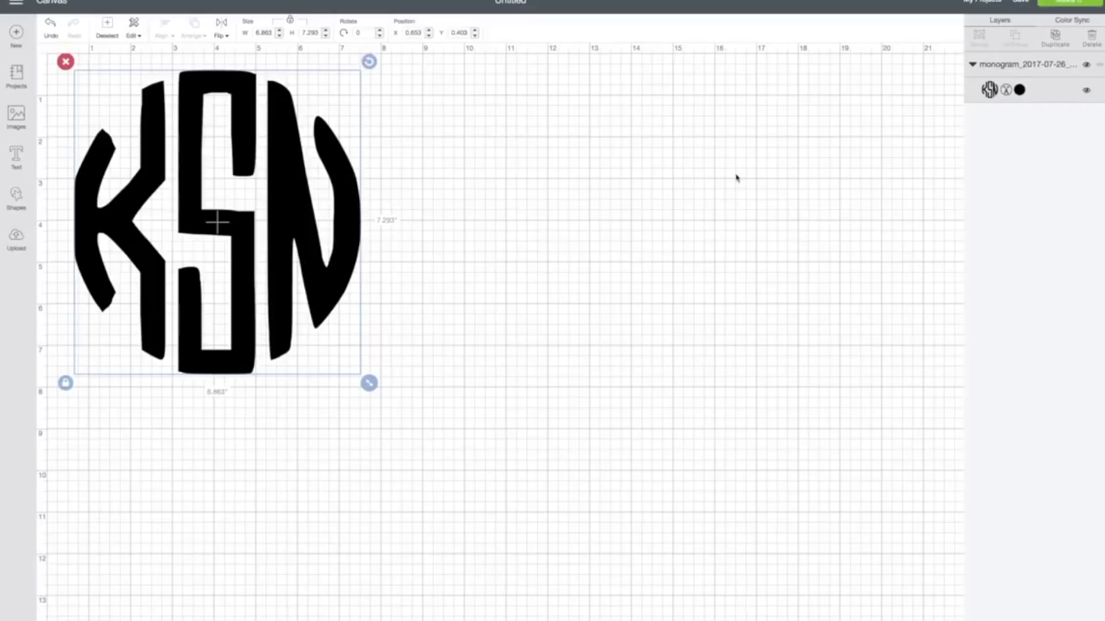
pyautogui.click(1070, 5)
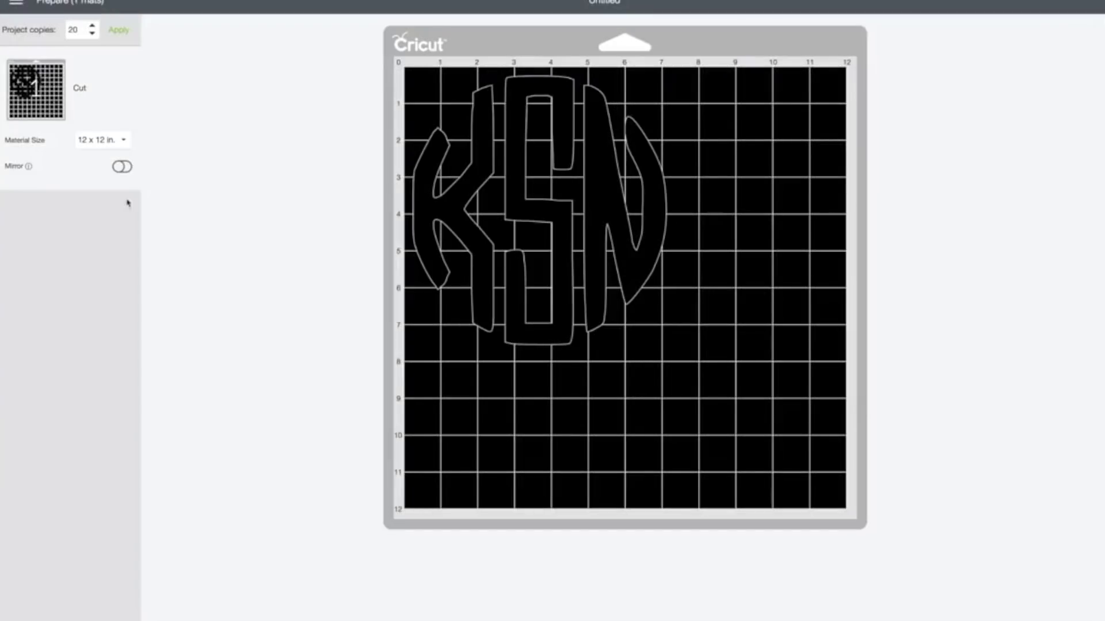
# - Mirror the KSN monogram on its mat and change project copies from 20 to 1
pyautogui.click(121, 168)
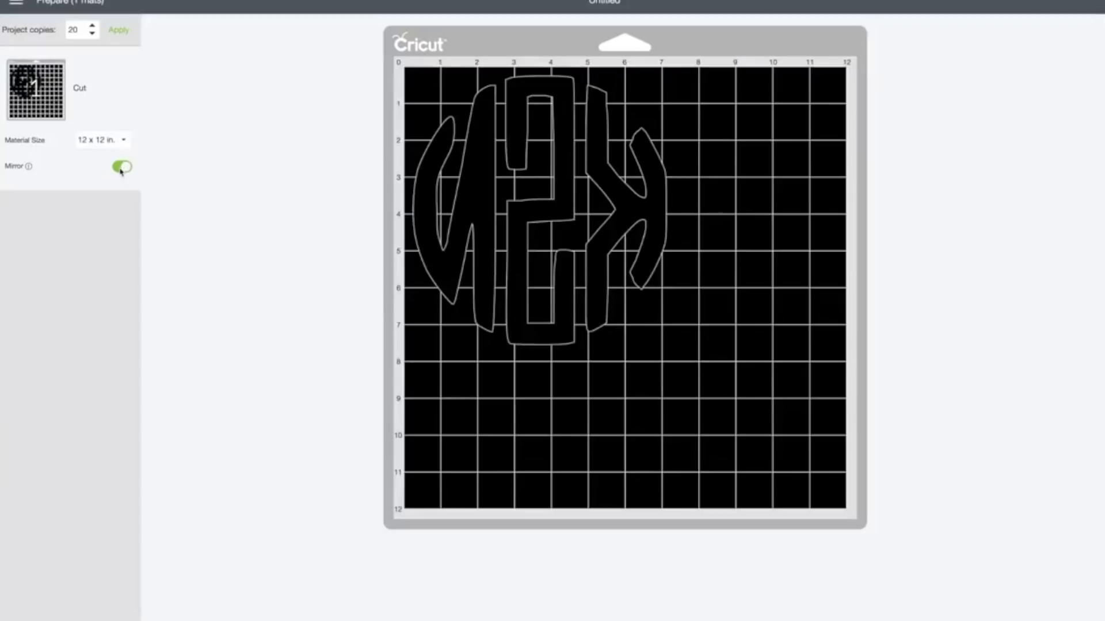
pyautogui.doubleClick(73, 29)
pyautogui.press('BackSpace')
pyautogui.write('1')
pyautogui.click(118, 29)
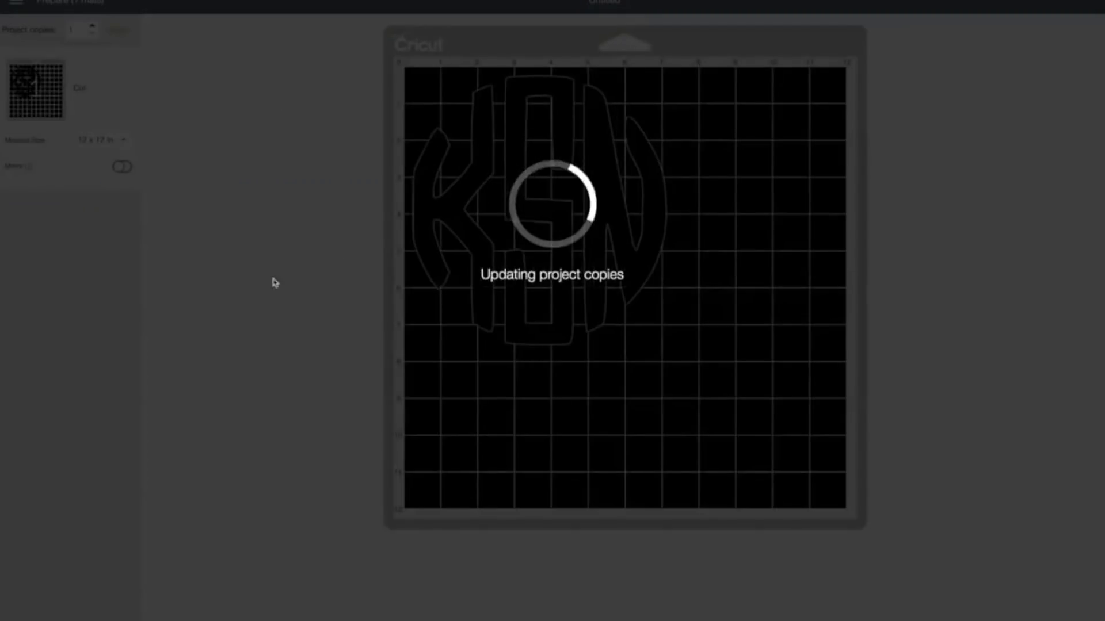